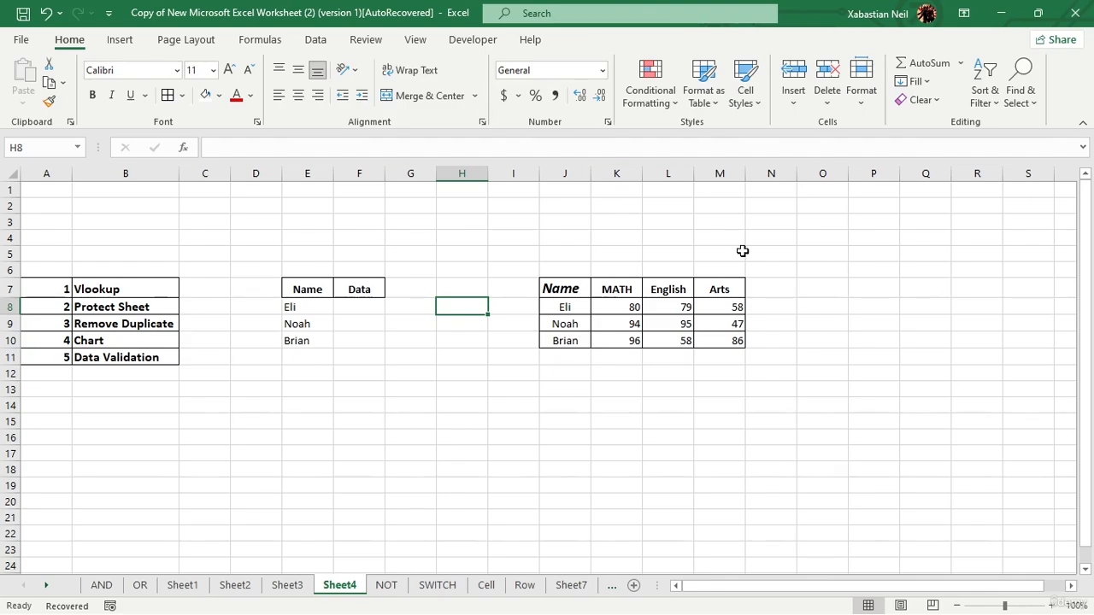
Start a VLOOKUP formula in cell F8 with E8 as the lookup value.
{"action": "double_click", "coordinate": [360, 304]}
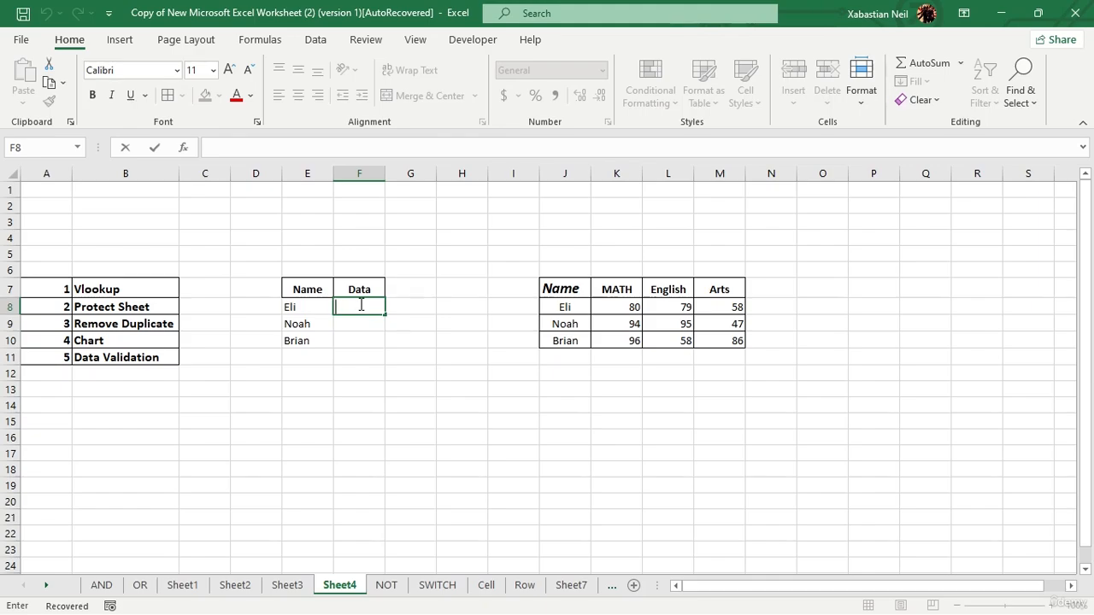
{"action": "type", "text": "=vallo"}
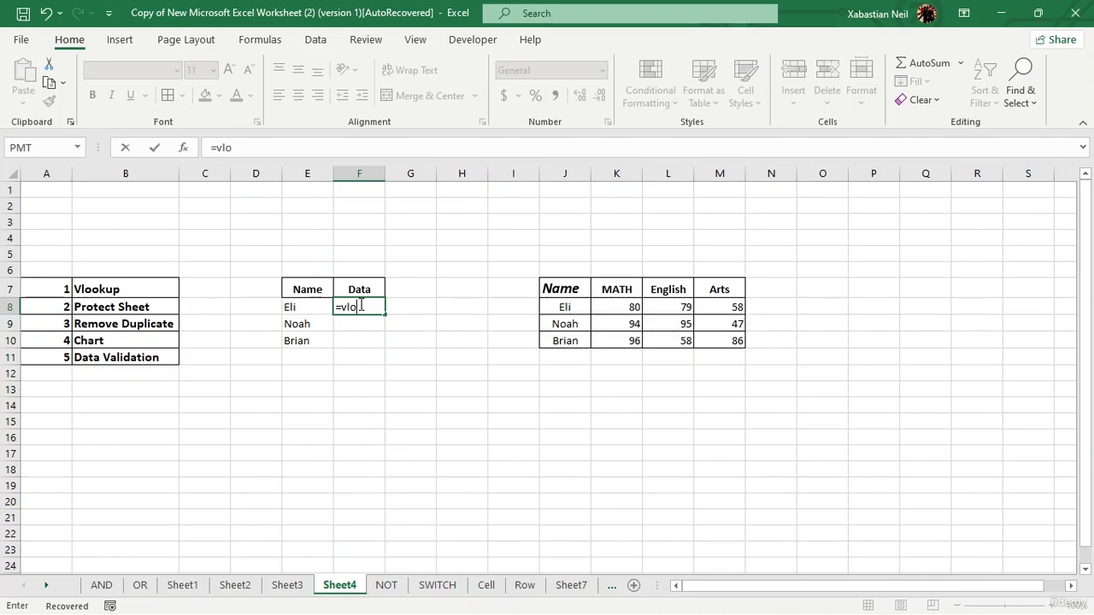
{"action": "key", "text": "Tab"}
{"action": "left_click", "coordinate": [360, 305]}
{"action": "type", "text": "=vlok"}
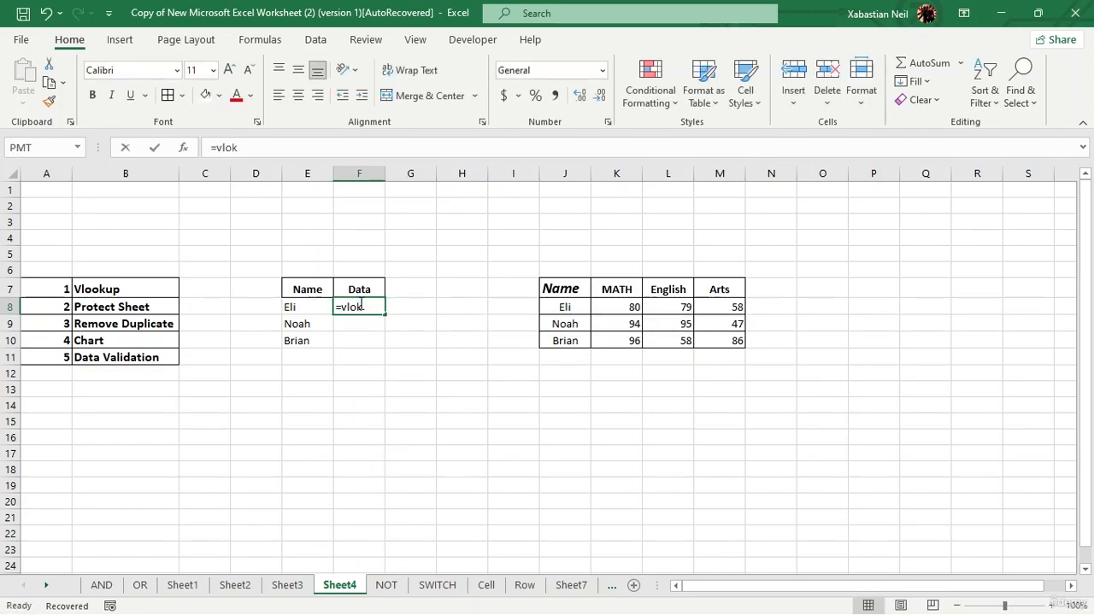
{"action": "key", "text": "BackSpace"}
{"action": "key", "text": "Tab"}
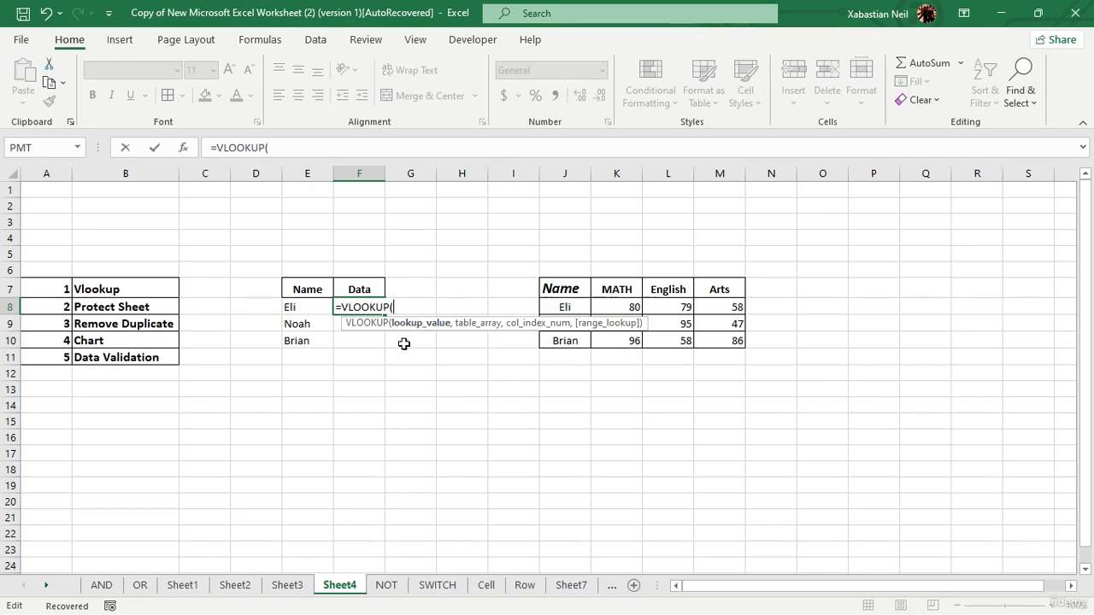
{"action": "left_click", "coordinate": [304, 305]}
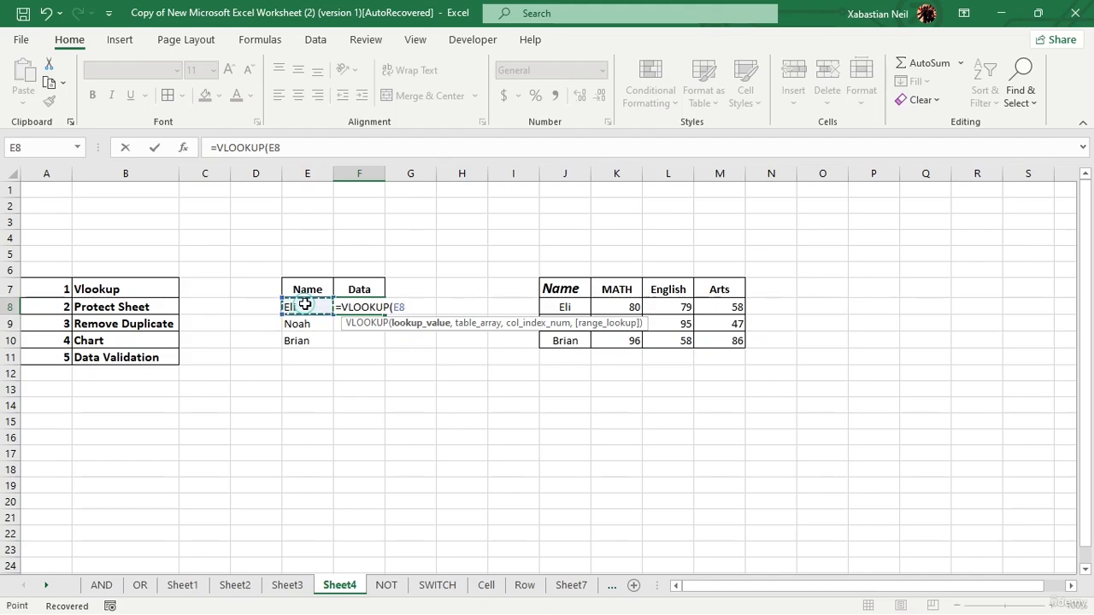
{"action": "type", "text": ","}
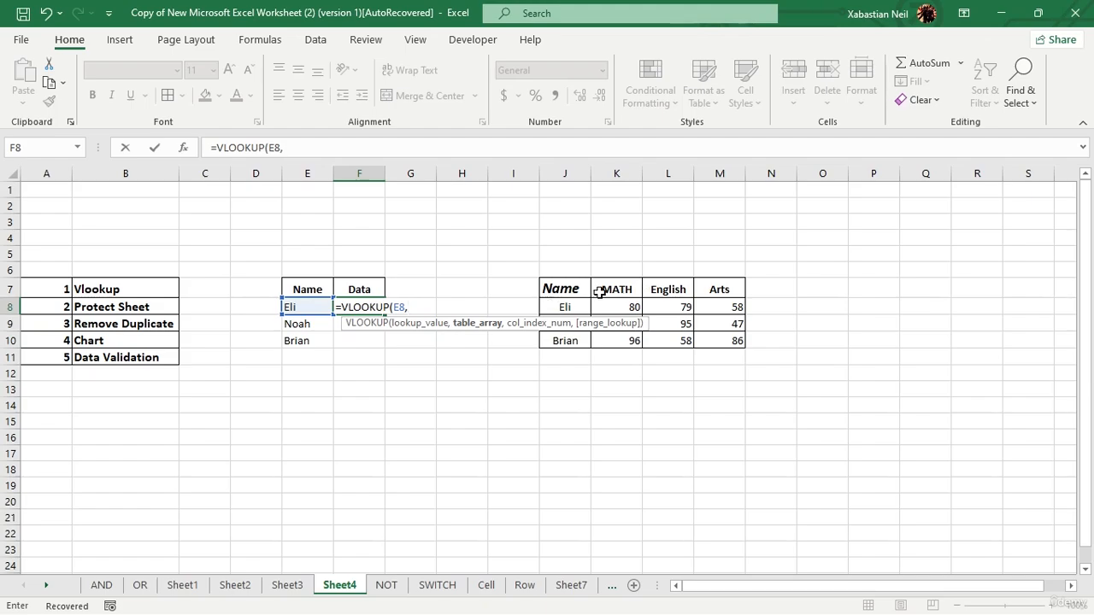
Complete the VLOOKUP in F8 with table range J7:M10, column index 3 and exact match (FALSE).
{"action": "left_click_drag", "start_coordinate": [559, 289], "coordinate": [739, 346]}
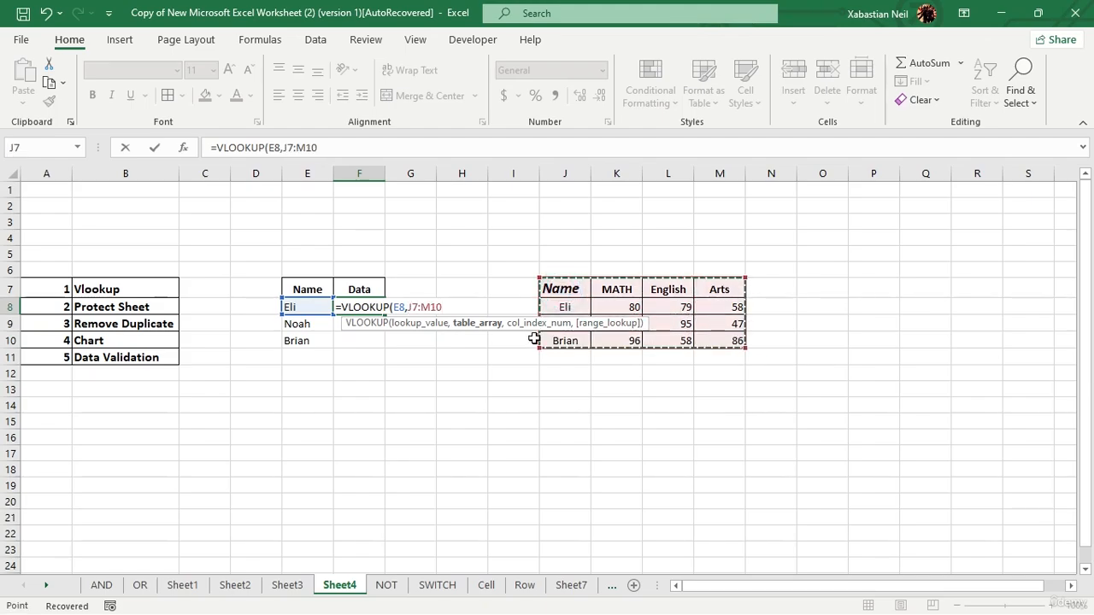
{"action": "type", "text": ","}
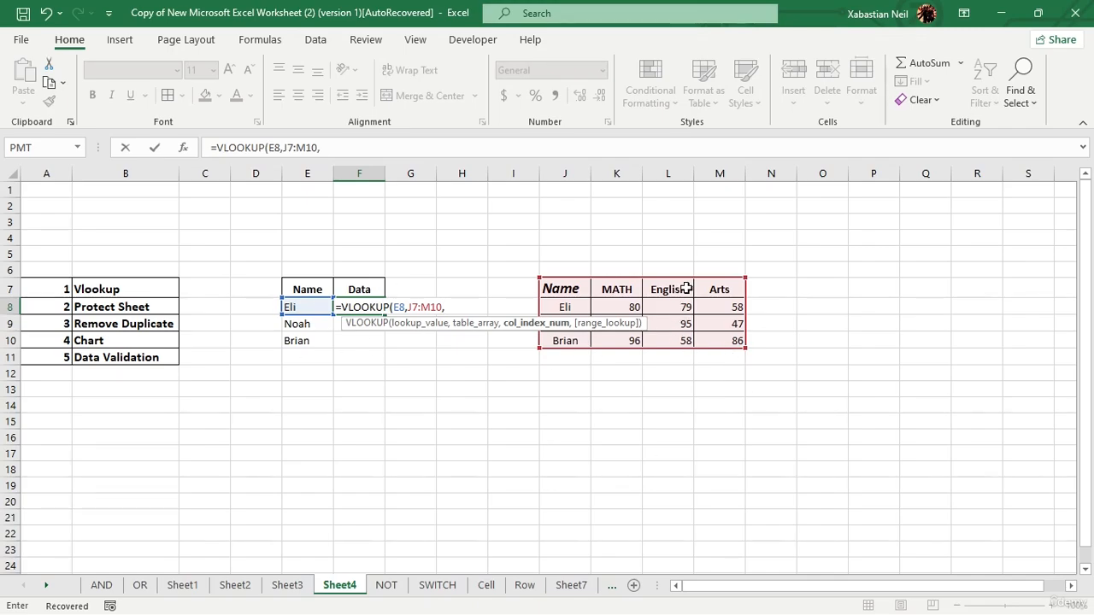
{"action": "type", "text": "3,"}
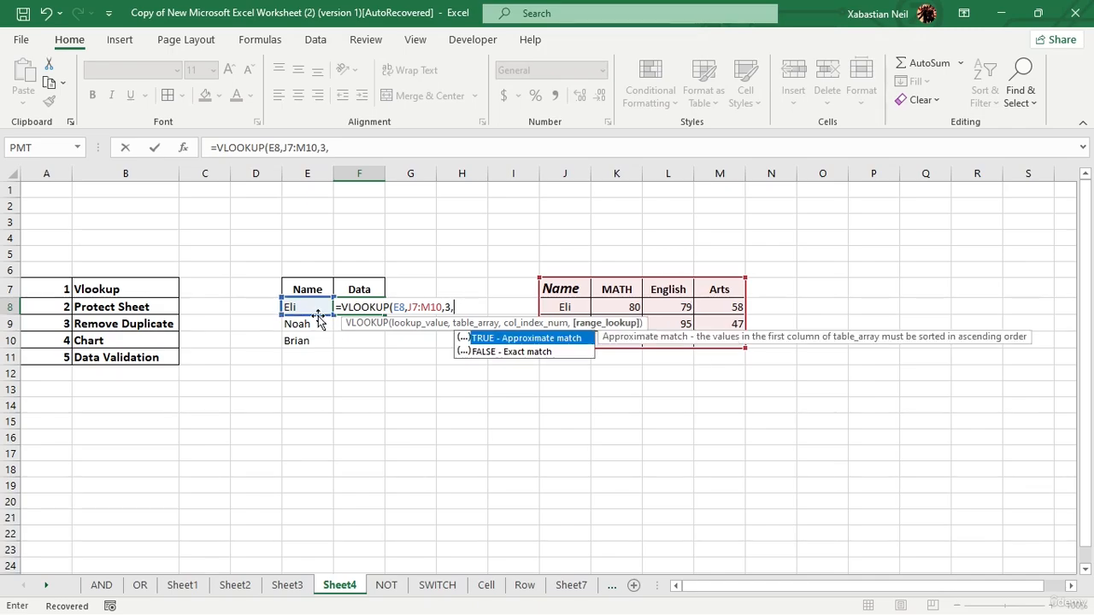
{"action": "double_click", "coordinate": [554, 352]}
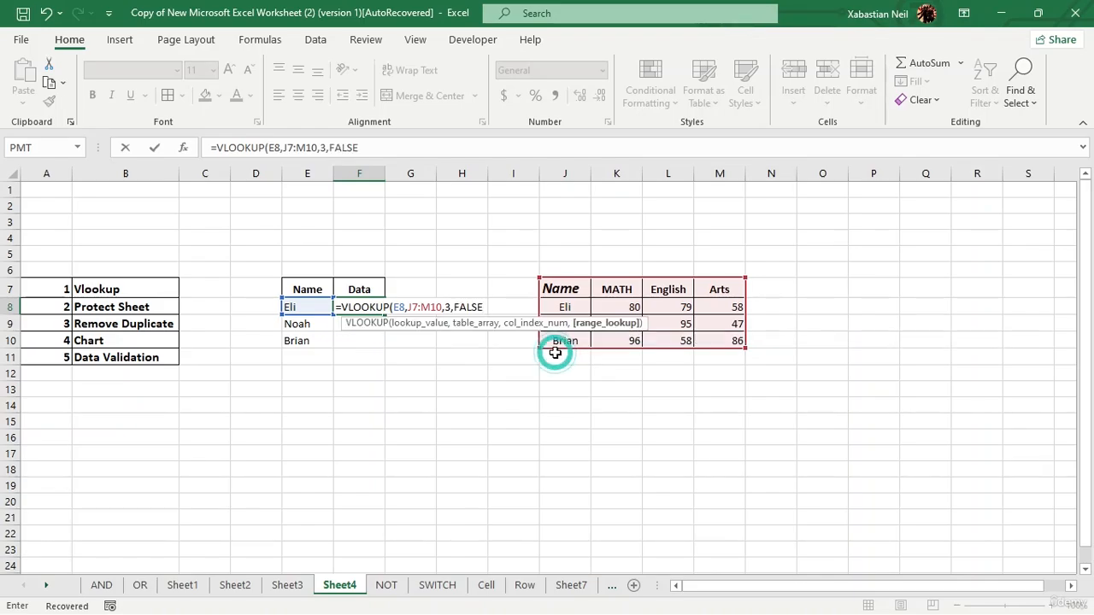
{"action": "type", "text": ")"}
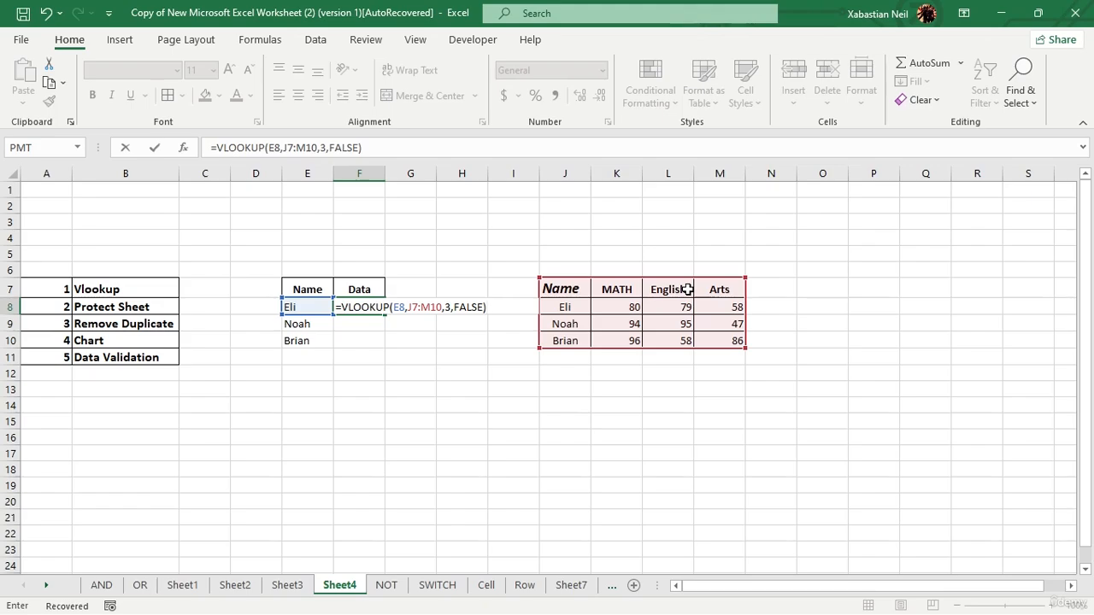
{"action": "key", "text": "Return"}
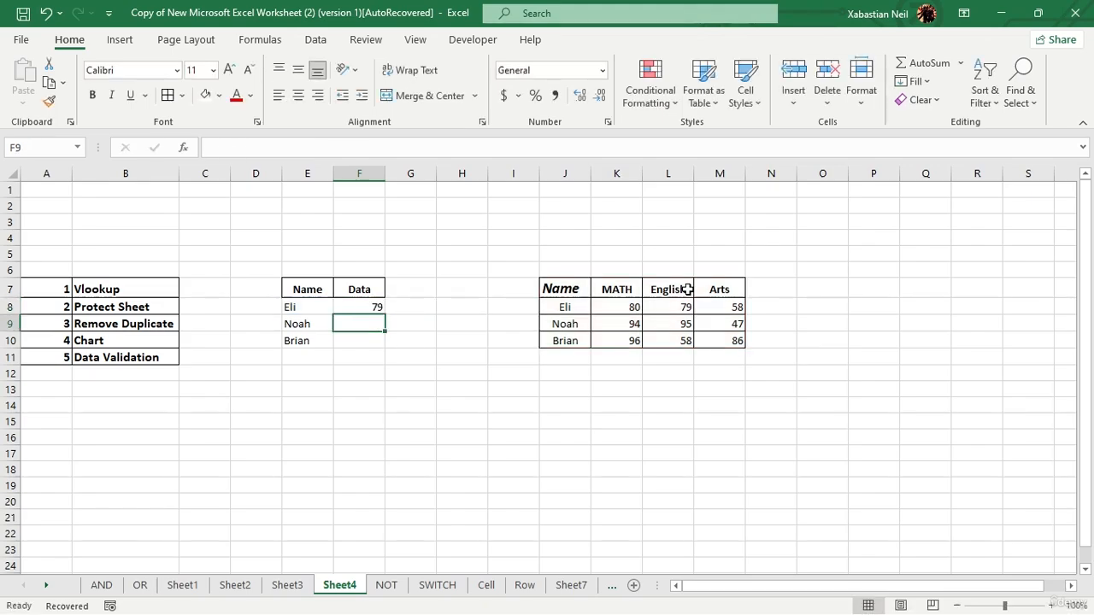
Enter the formula =VLOOKUP(E9,J7:M10,4,FALSE) in cell F9 to look up the second name's Arts score.
{"action": "double_click", "coordinate": [367, 323]}
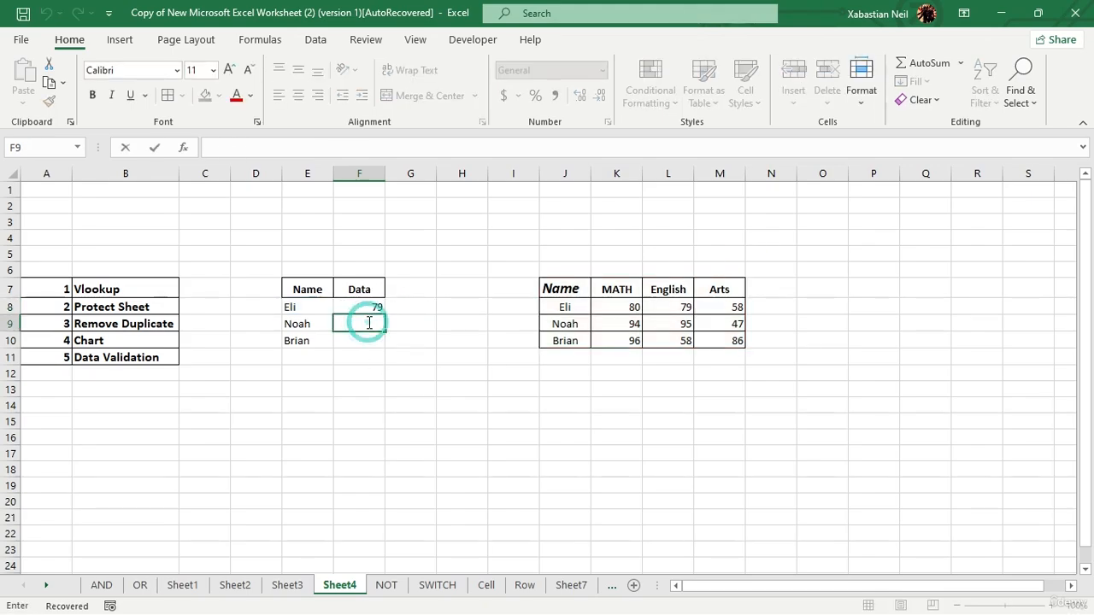
{"action": "type", "text": "="}
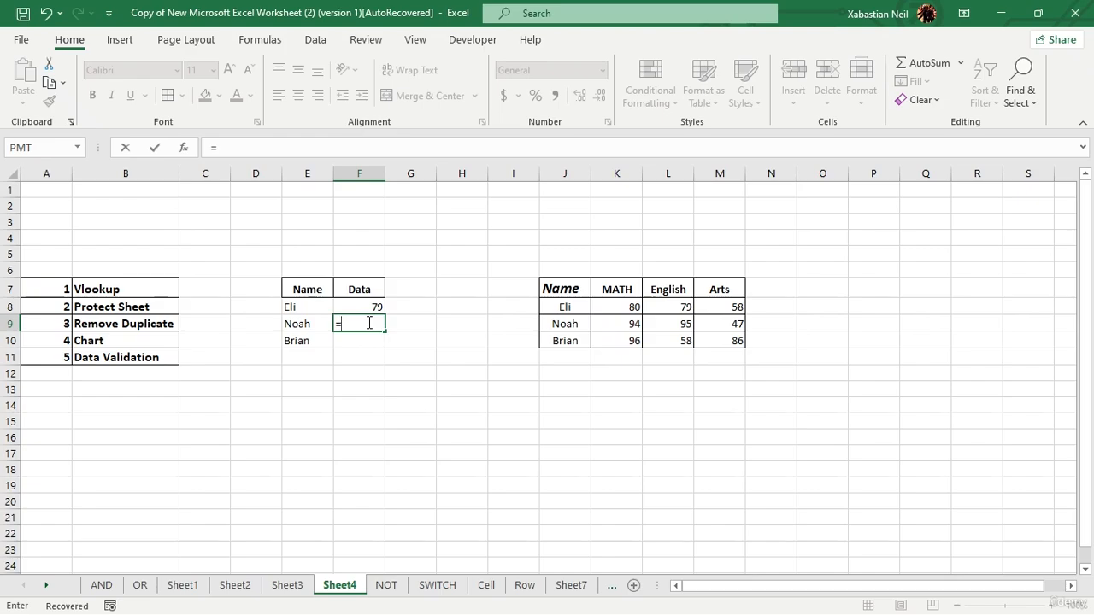
{"action": "type", "text": "vl"}
{"action": "key", "text": "Tab"}
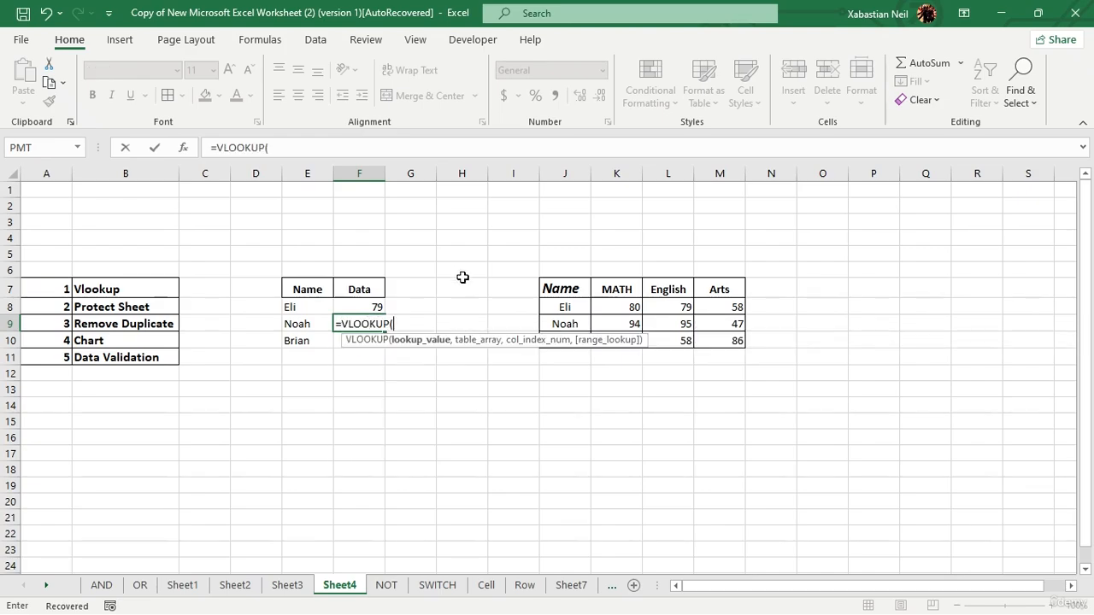
{"action": "left_click", "coordinate": [305, 323]}
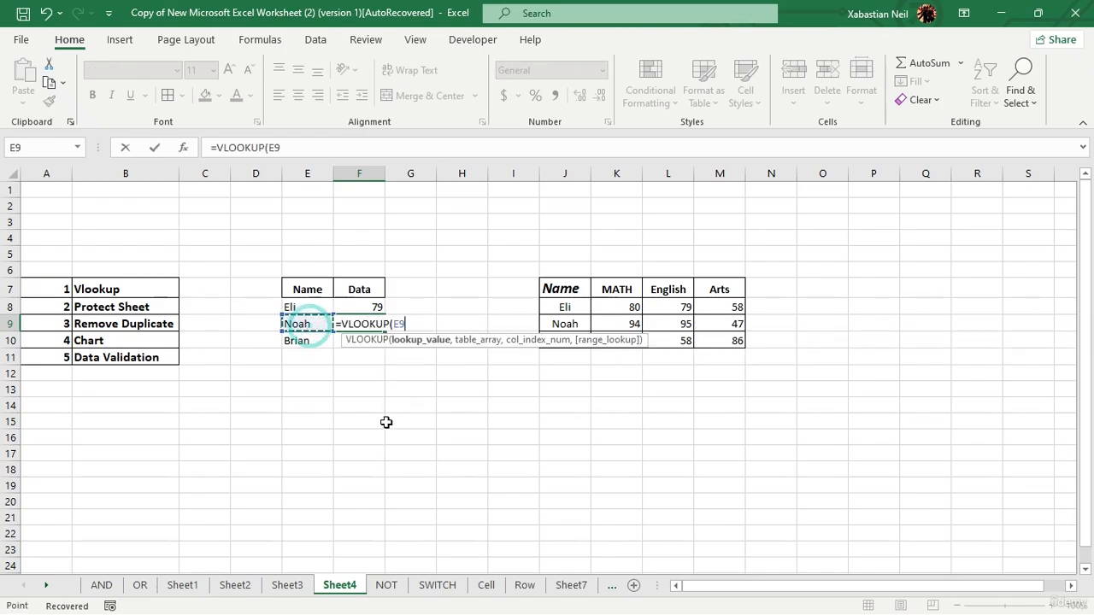
{"action": "type", "text": ","}
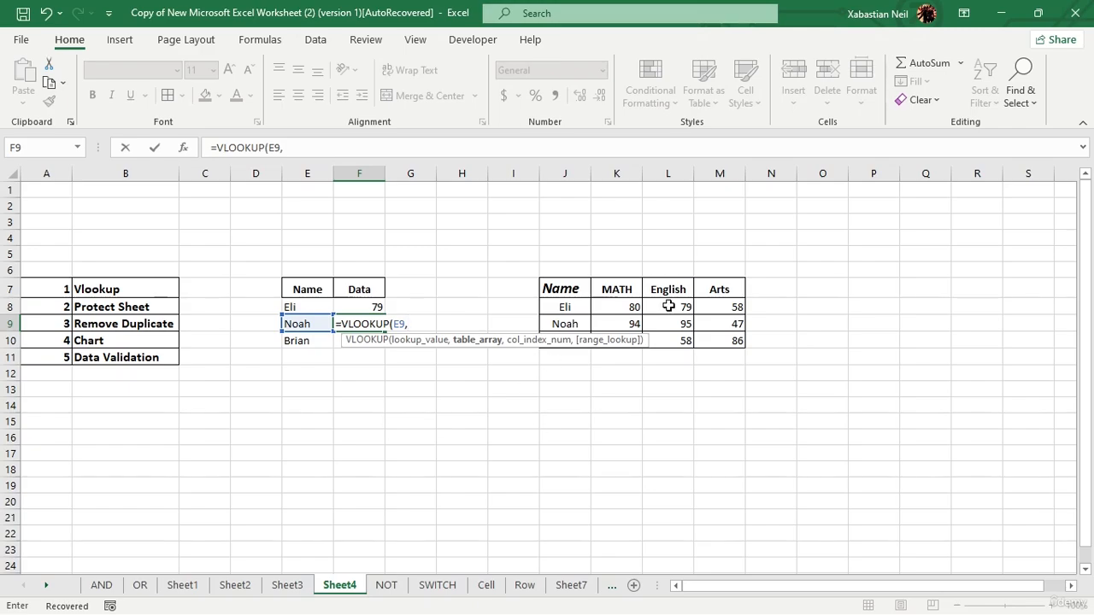
{"action": "left_click_drag", "start_coordinate": [559, 283], "coordinate": [725, 336]}
{"action": "type", "text": ","}
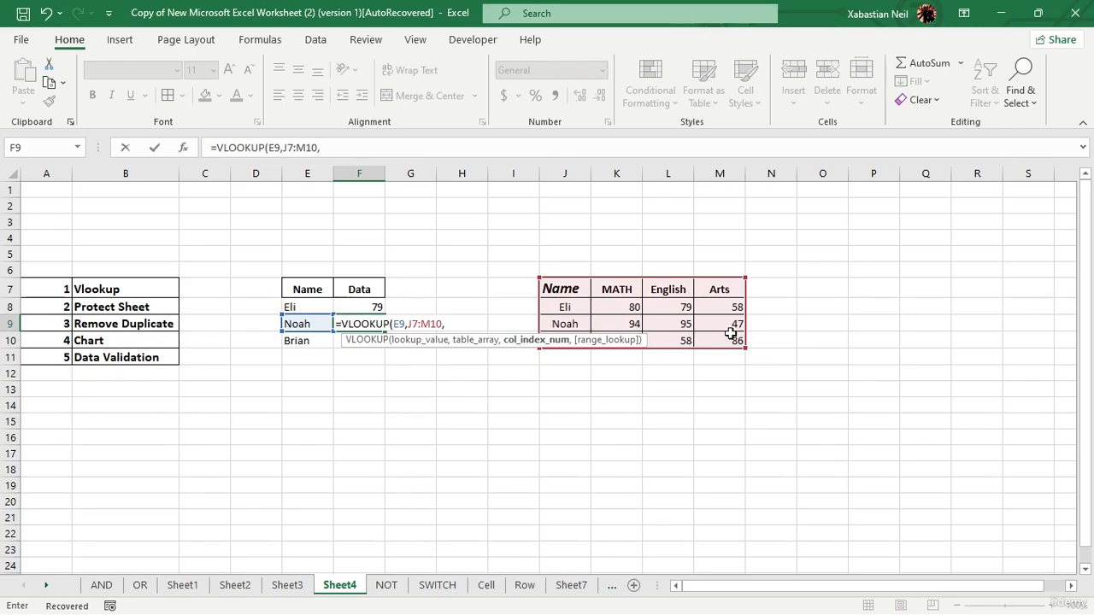
{"action": "type", "text": "4,FALSE"}
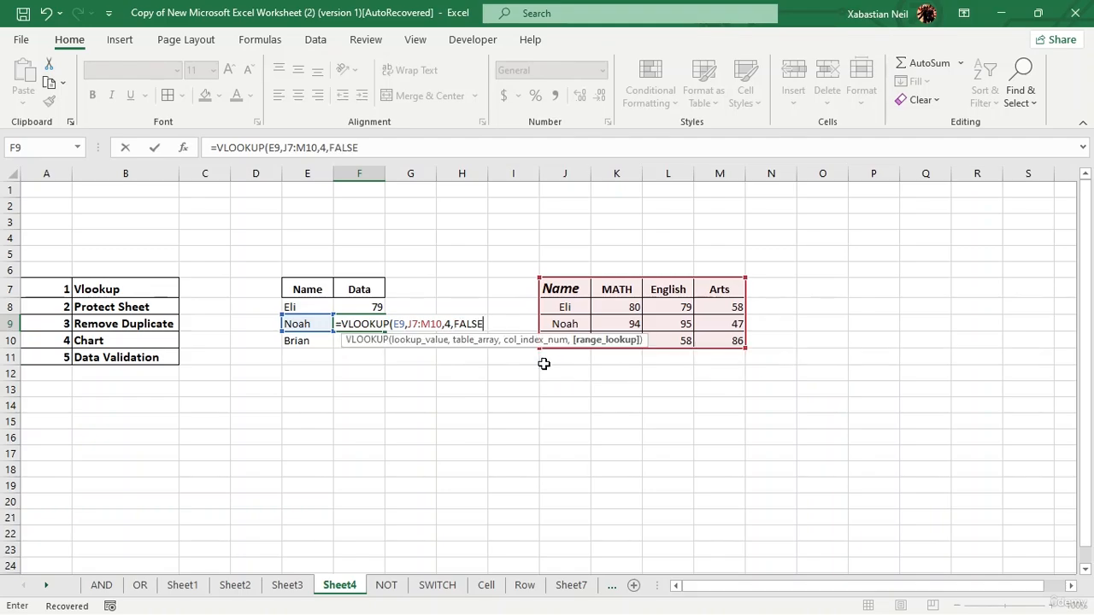
{"action": "type", "text": ")"}
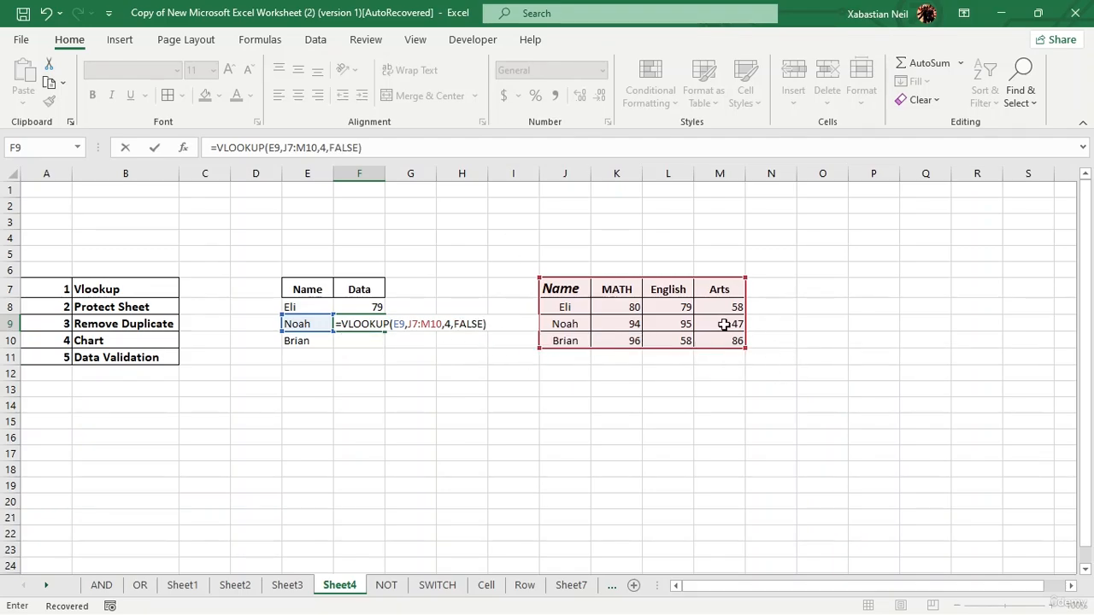
{"action": "key", "text": "Return"}
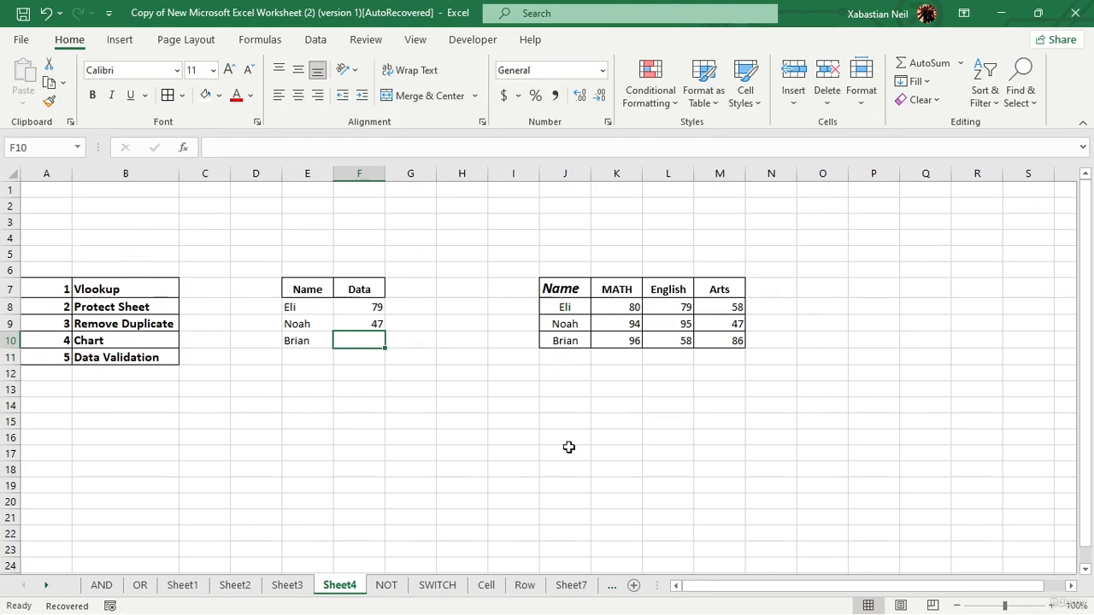
{"action": "left_click", "coordinate": [122, 40]}
{"action": "left_click", "coordinate": [163, 40]}
{"action": "left_click", "coordinate": [198, 36]}
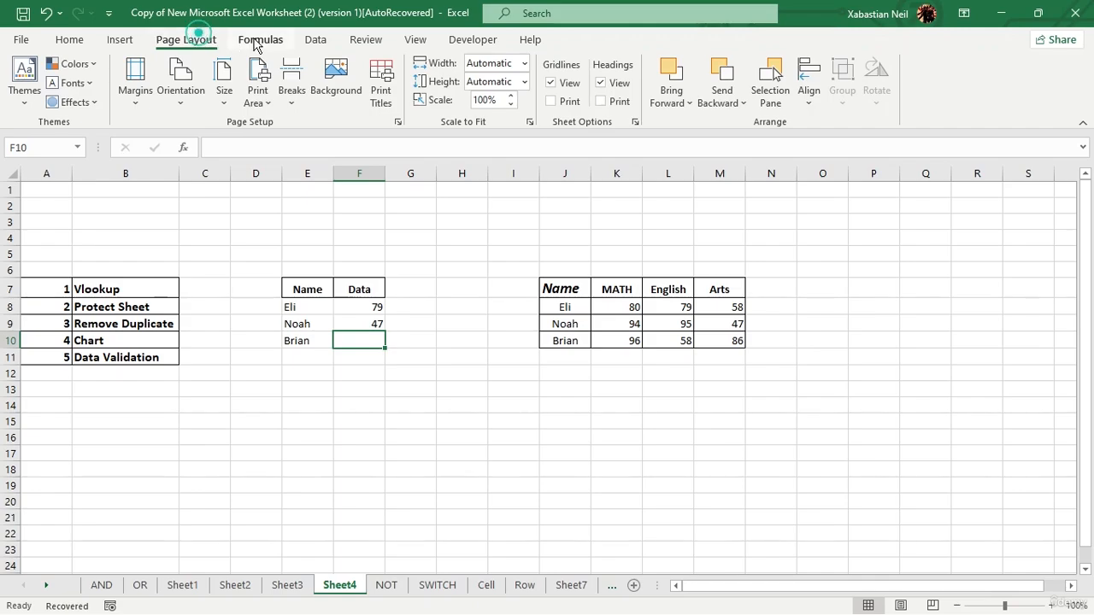
{"action": "left_click", "coordinate": [256, 43]}
{"action": "left_click", "coordinate": [315, 41]}
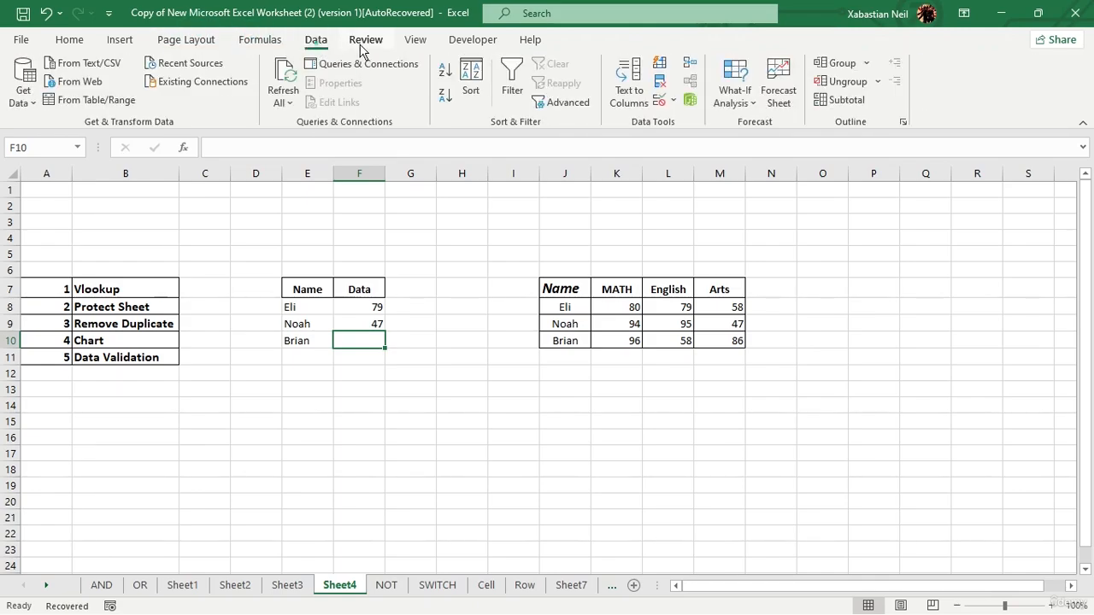
{"action": "left_click", "coordinate": [363, 43]}
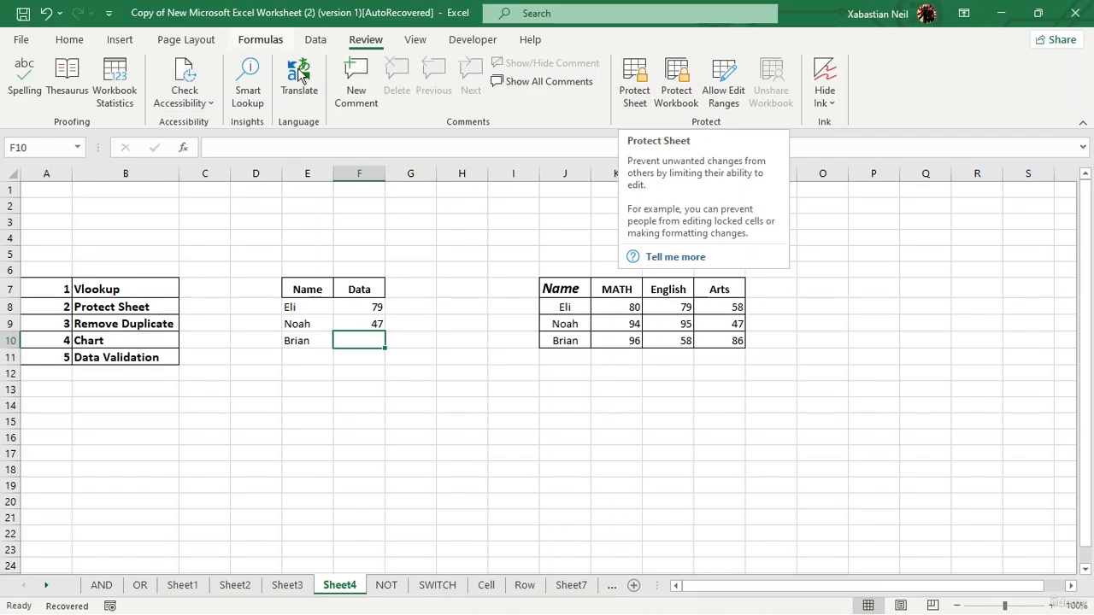
{"action": "left_click", "coordinate": [64, 44]}
{"action": "right_click", "coordinate": [156, 97]}
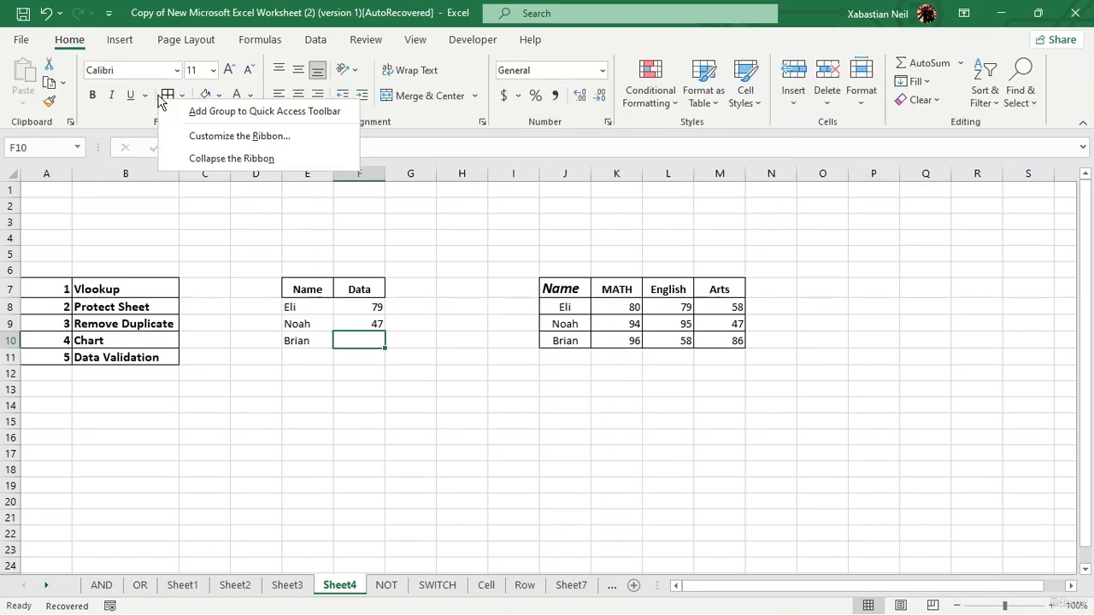
Open the Protect Sheet settings for Sheet4 and allow users to format cells and format columns.
{"action": "left_click", "coordinate": [367, 41]}
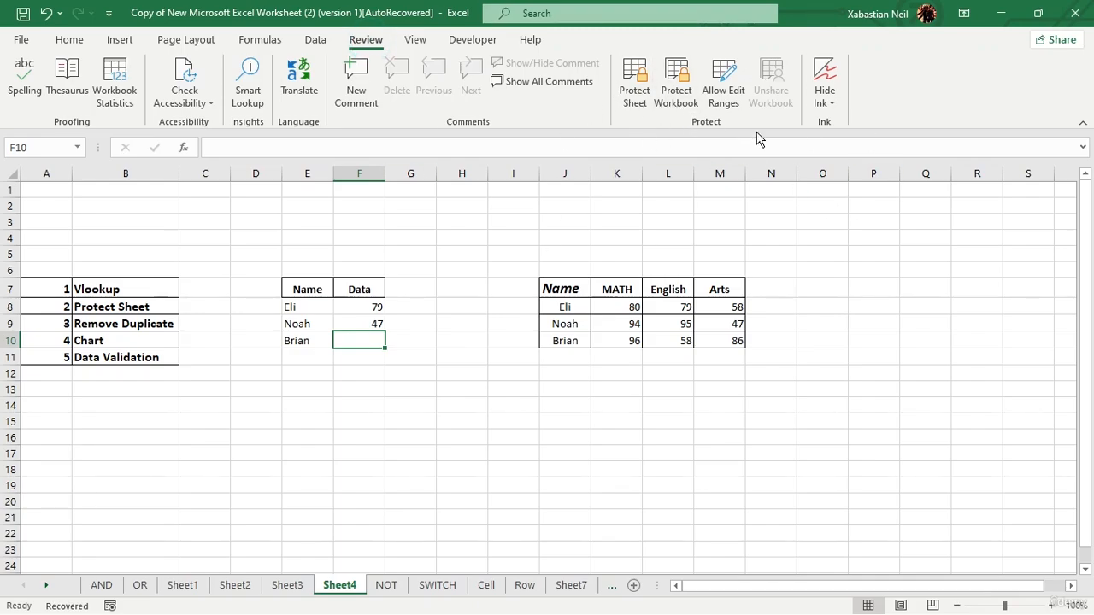
{"action": "left_click", "coordinate": [642, 88]}
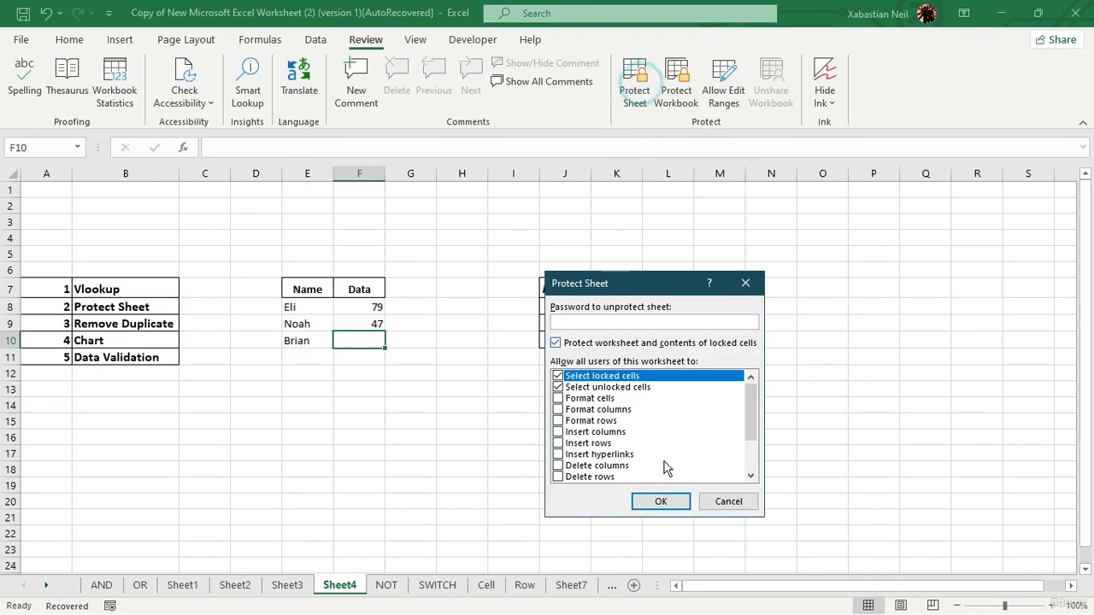
{"action": "left_click_drag", "start_coordinate": [615, 287], "coordinate": [612, 214]}
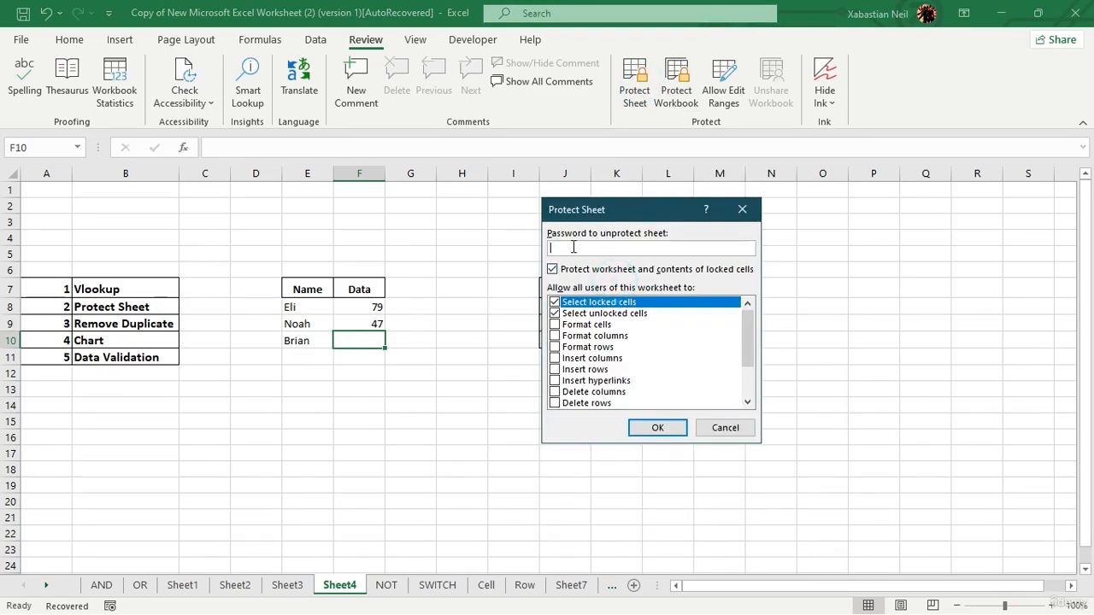
{"action": "scroll", "coordinate": [615, 359], "scroll_direction": "down", "scroll_amount": 2}
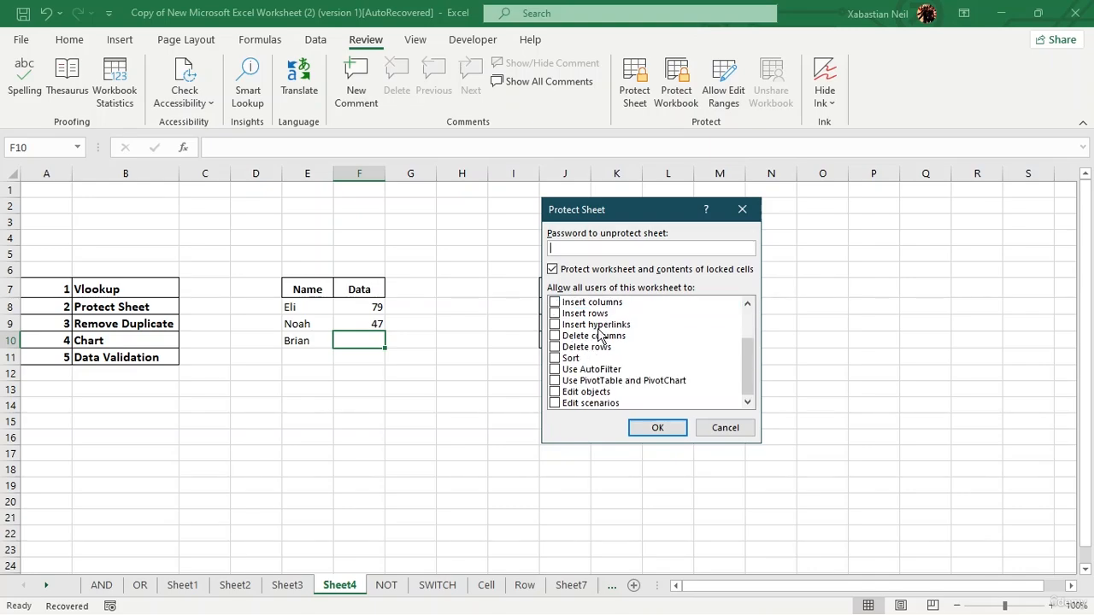
{"action": "scroll", "coordinate": [564, 341], "scroll_direction": "up", "scroll_amount": 2}
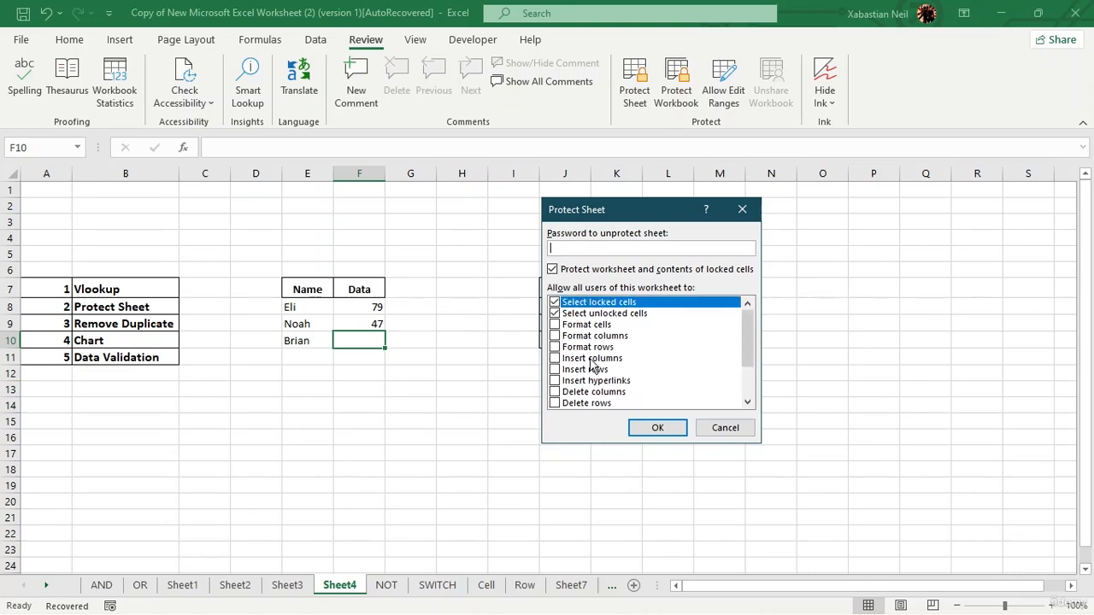
{"action": "left_click", "coordinate": [554, 326]}
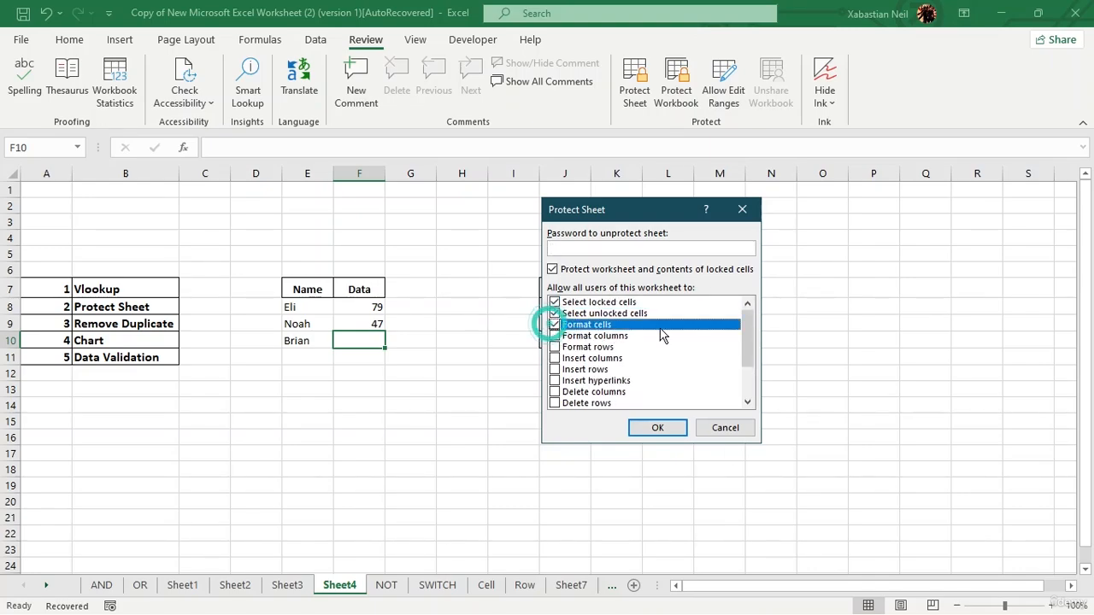
{"action": "left_click", "coordinate": [555, 336]}
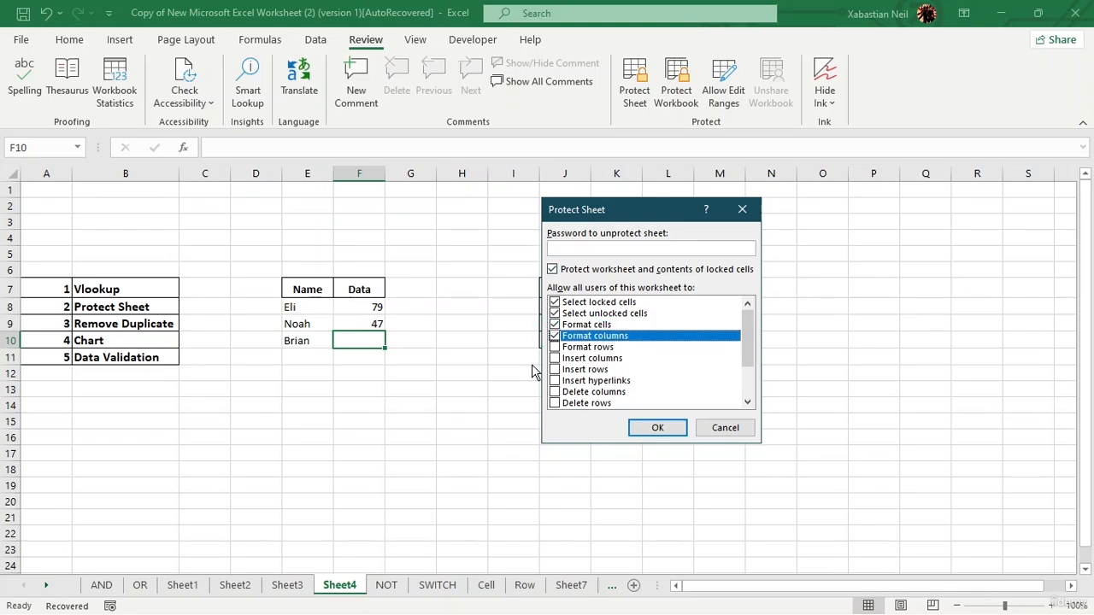
Enter the unprotect password and allow users to sort, insert columns, rows and hyperlinks, and delete columns and rows.
{"action": "left_click", "coordinate": [624, 248]}
{"action": "type", "text": "1234"}
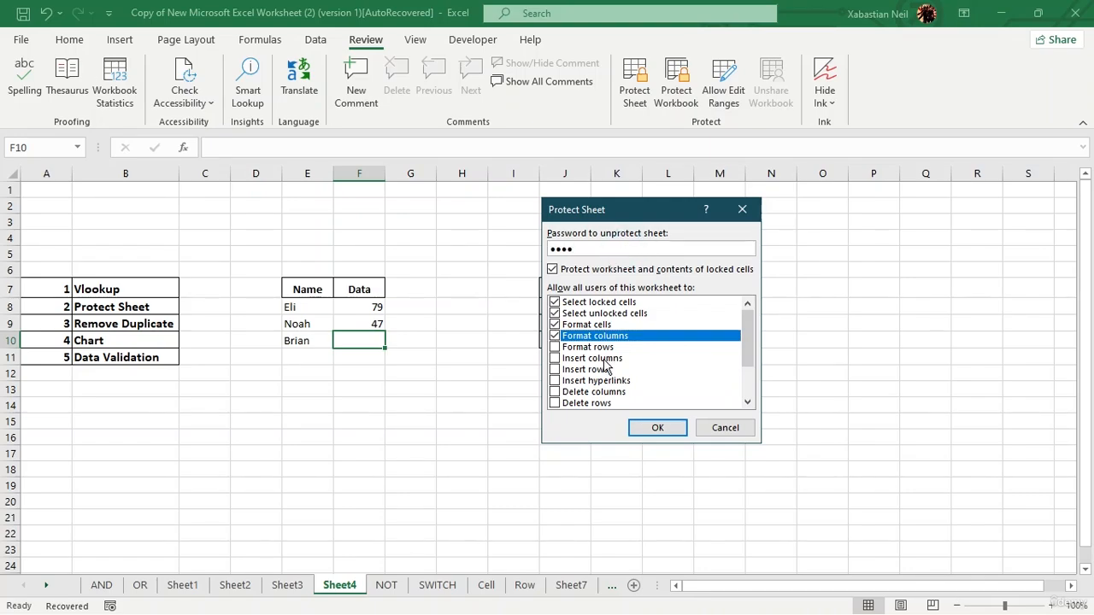
{"action": "scroll", "coordinate": [604, 368], "scroll_direction": "down", "scroll_amount": 2}
{"action": "left_click", "coordinate": [555, 358]}
{"action": "left_click", "coordinate": [555, 347]}
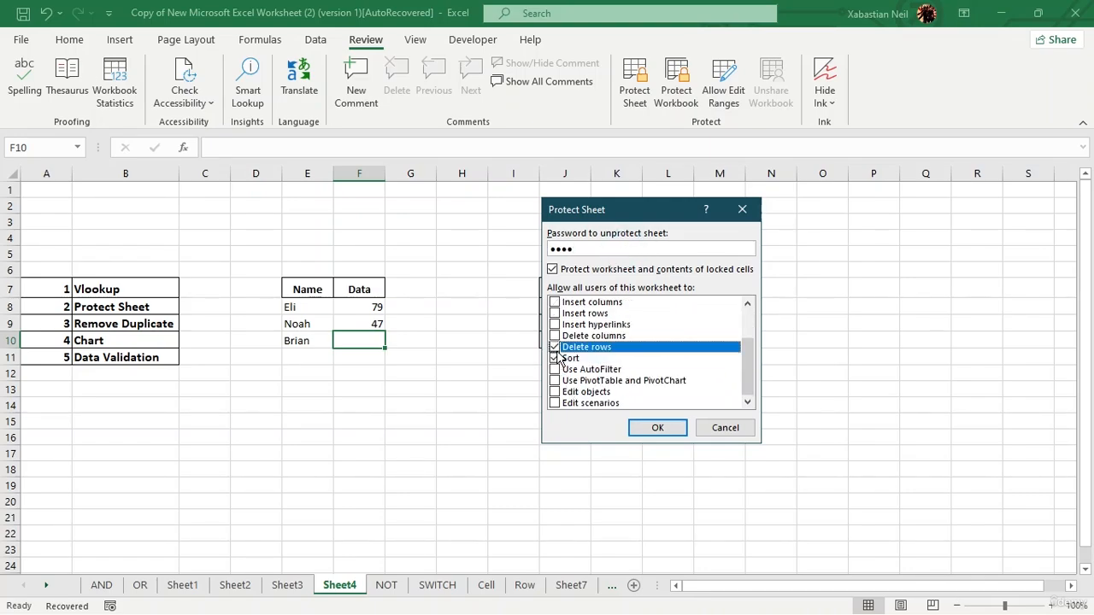
{"action": "left_click", "coordinate": [555, 336]}
{"action": "left_click", "coordinate": [556, 324]}
{"action": "left_click", "coordinate": [555, 313]}
{"action": "left_click", "coordinate": [556, 302]}
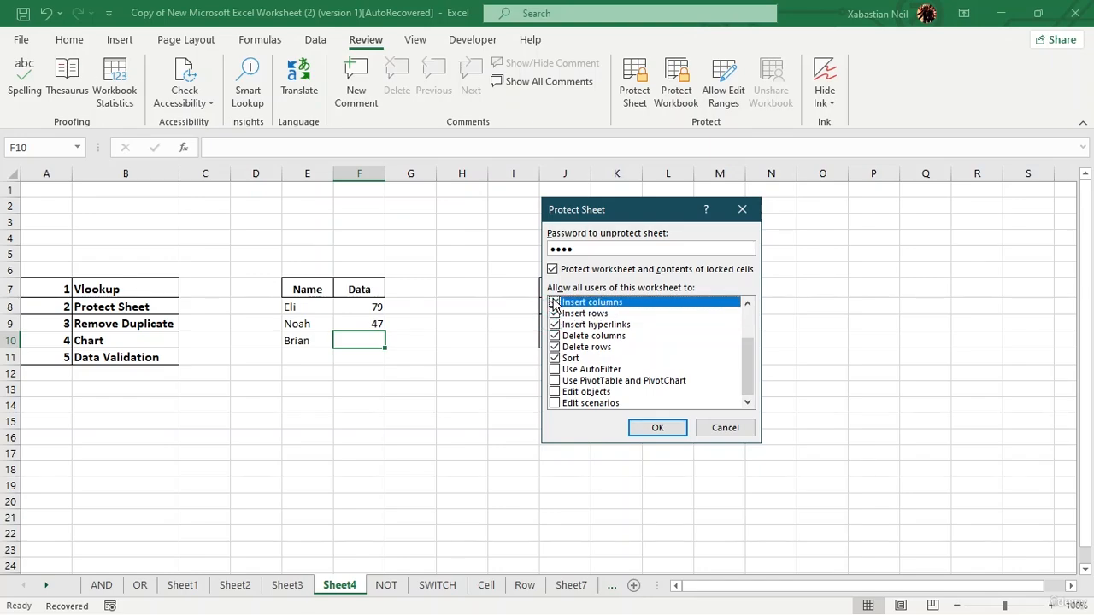
Allow users to edit scenarios and use AutoFilter, and protect Sheet4 by re-entering the password.
{"action": "left_click", "coordinate": [555, 402]}
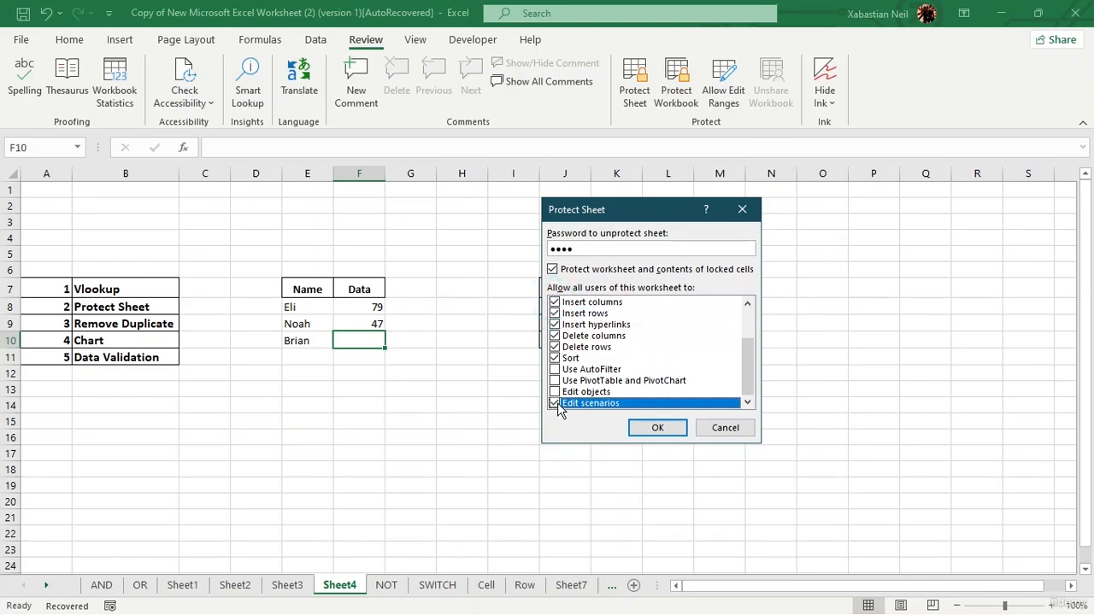
{"action": "left_click", "coordinate": [555, 369]}
{"action": "left_click", "coordinate": [639, 429]}
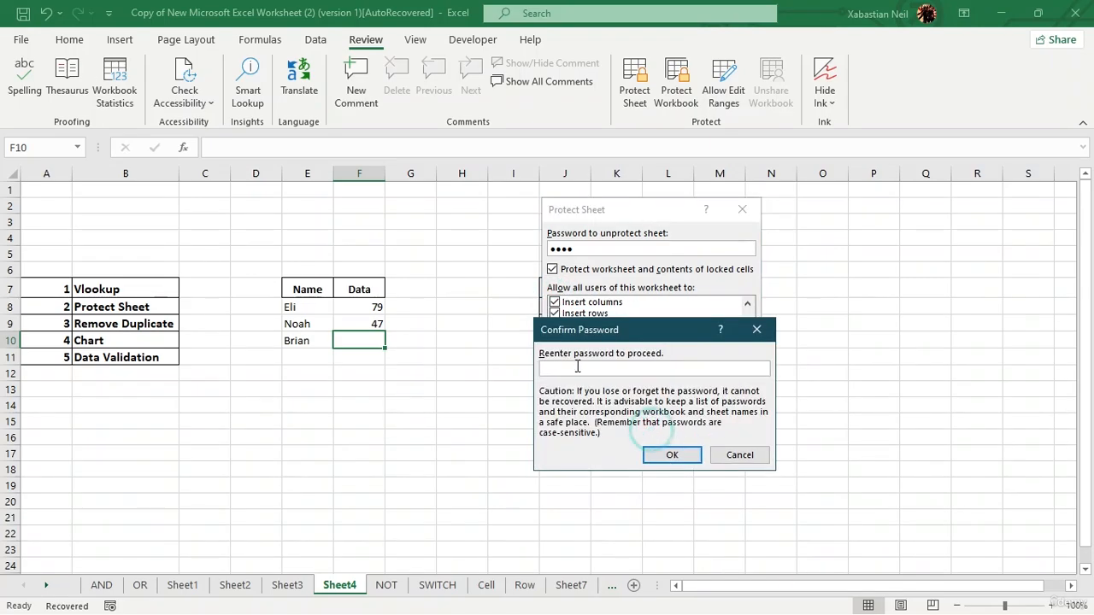
{"action": "type", "text": "••••"}
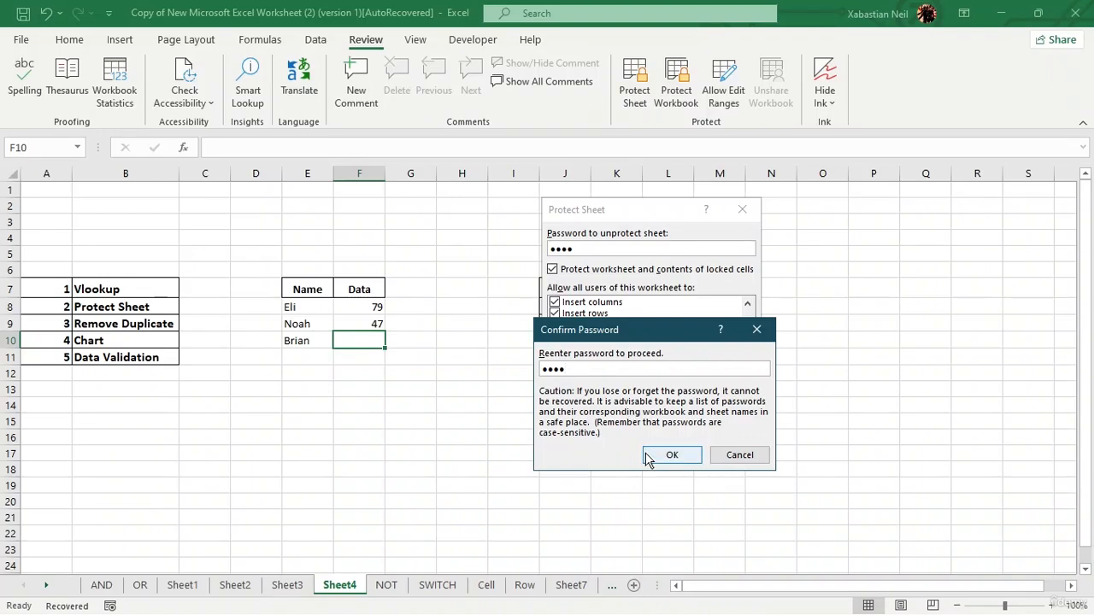
{"action": "left_click", "coordinate": [669, 455]}
Try to edit the empty cells I13 and H12 on the protected sheet, dismissing each warning.
{"action": "left_click", "coordinate": [440, 416]}
{"action": "left_click", "coordinate": [495, 388]}
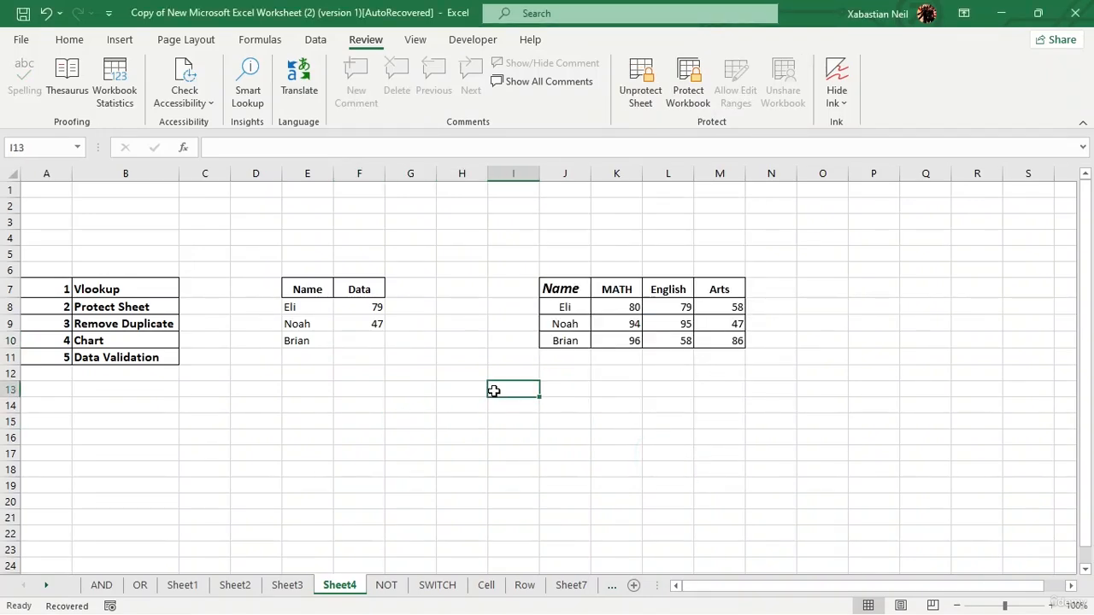
{"action": "double_click", "coordinate": [496, 389]}
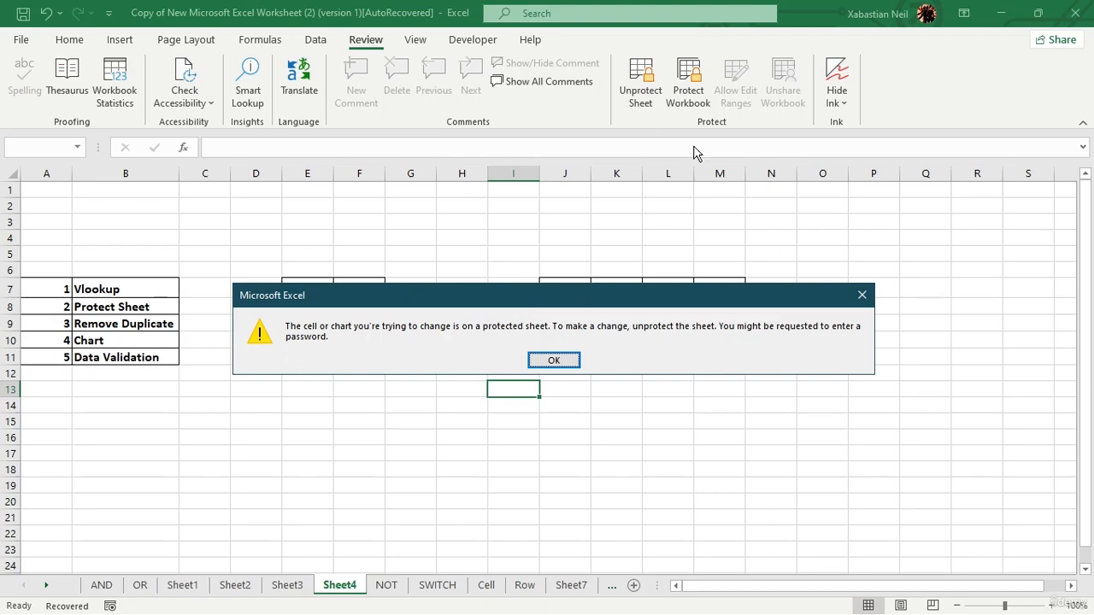
{"action": "left_click", "coordinate": [554, 361]}
{"action": "double_click", "coordinate": [438, 377]}
{"action": "left_click", "coordinate": [449, 371]}
{"action": "double_click", "coordinate": [449, 371]}
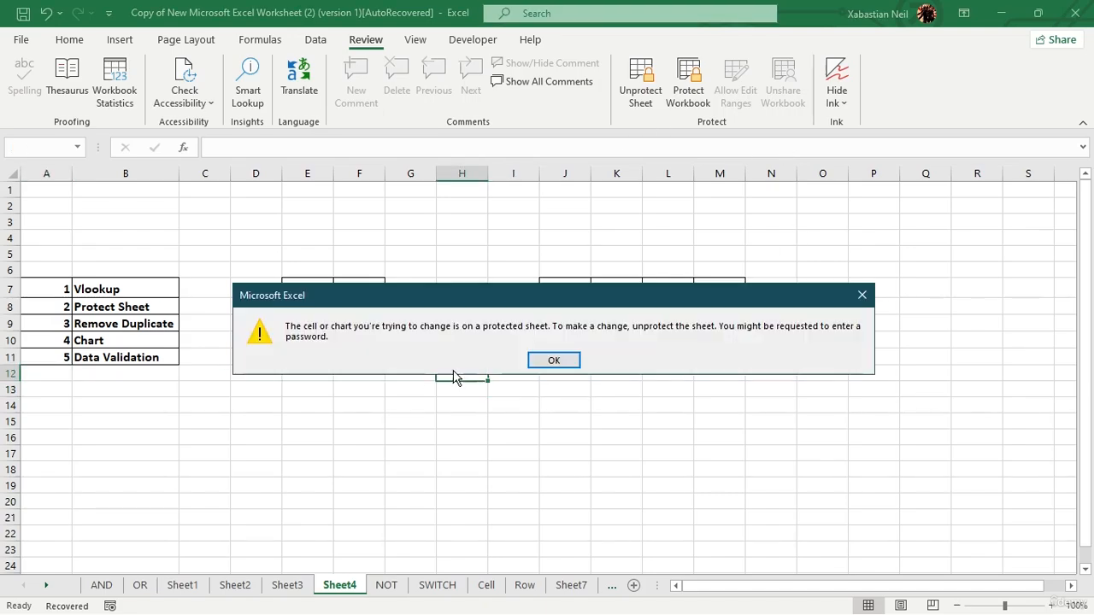
{"action": "left_click", "coordinate": [553, 359]}
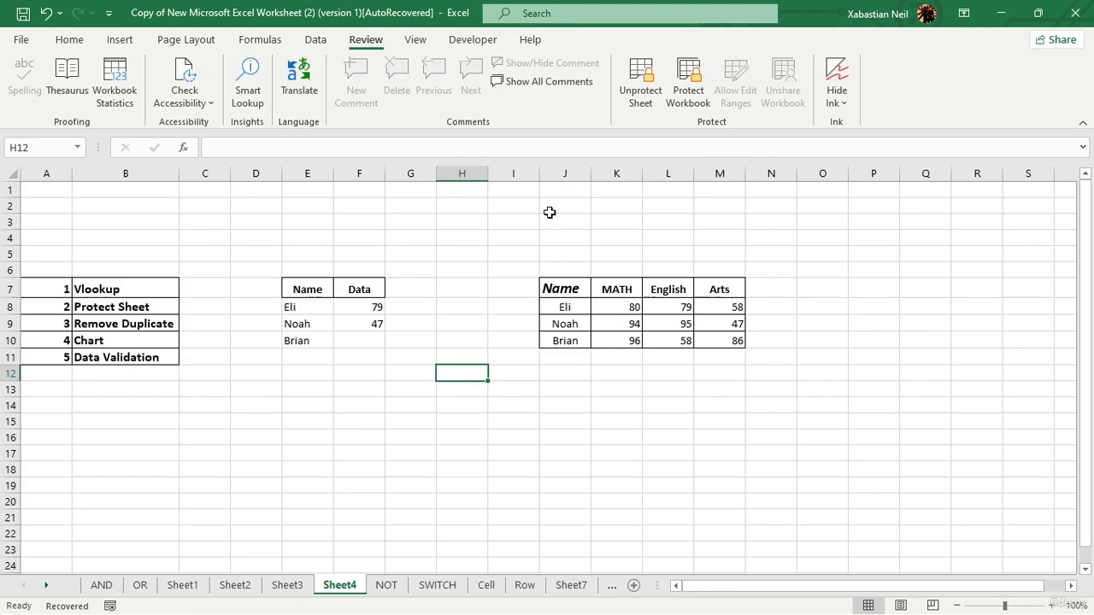
Unprotect Sheet4 by entering the sheet password.
{"action": "left_click", "coordinate": [641, 85]}
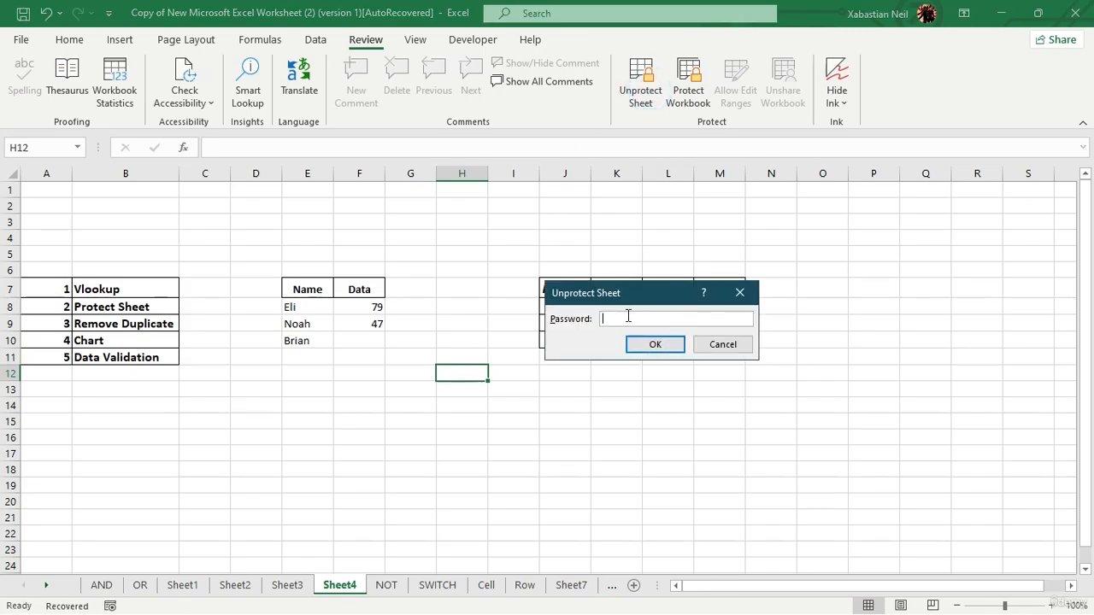
{"action": "type", "text": "1234"}
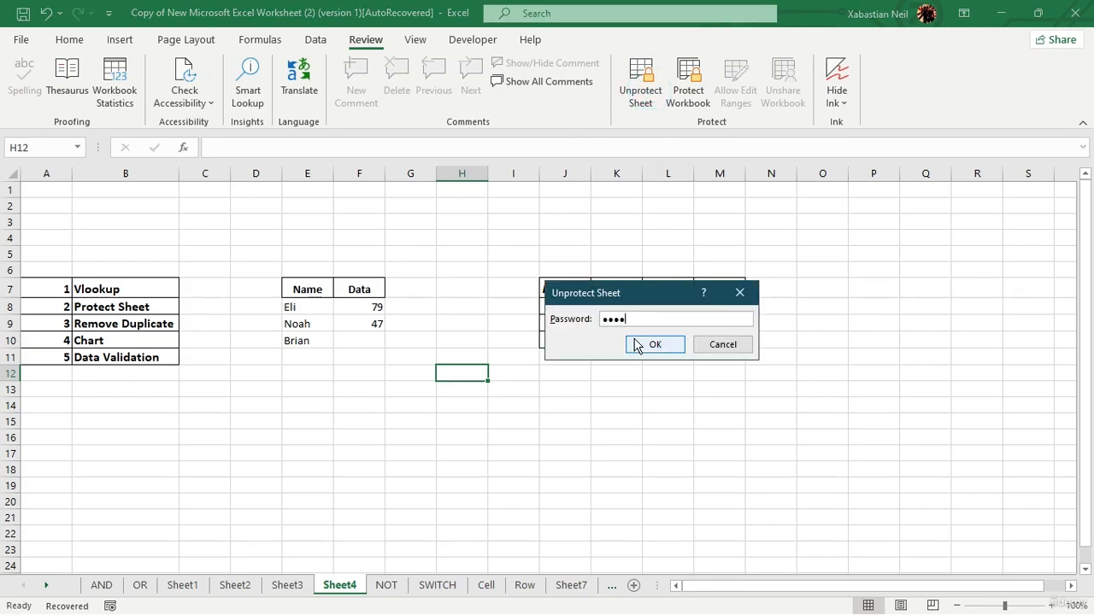
{"action": "left_click", "coordinate": [640, 344]}
Try entering the text dyhy in cell H11 and erase it again.
{"action": "left_click", "coordinate": [438, 360]}
{"action": "double_click", "coordinate": [438, 360]}
{"action": "type", "text": "dyhy"}
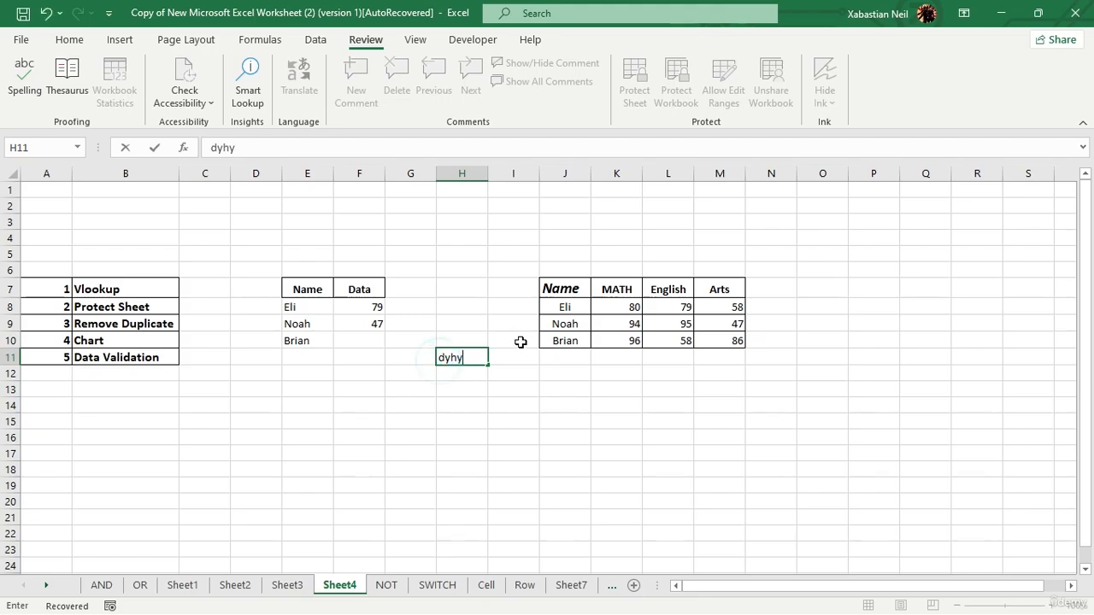
{"action": "key", "text": "BackSpace"}
{"action": "key", "text": "BackSpace"}
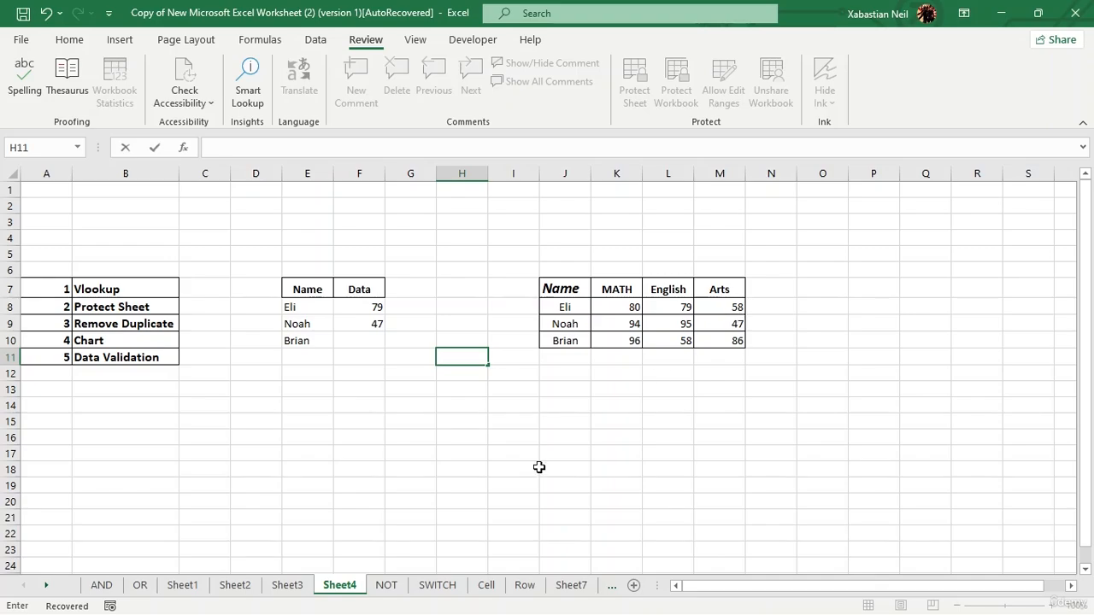
Open the Protect Sheet settings for Sheet4 again and close them without applying protection.
{"action": "right_click", "coordinate": [340, 591]}
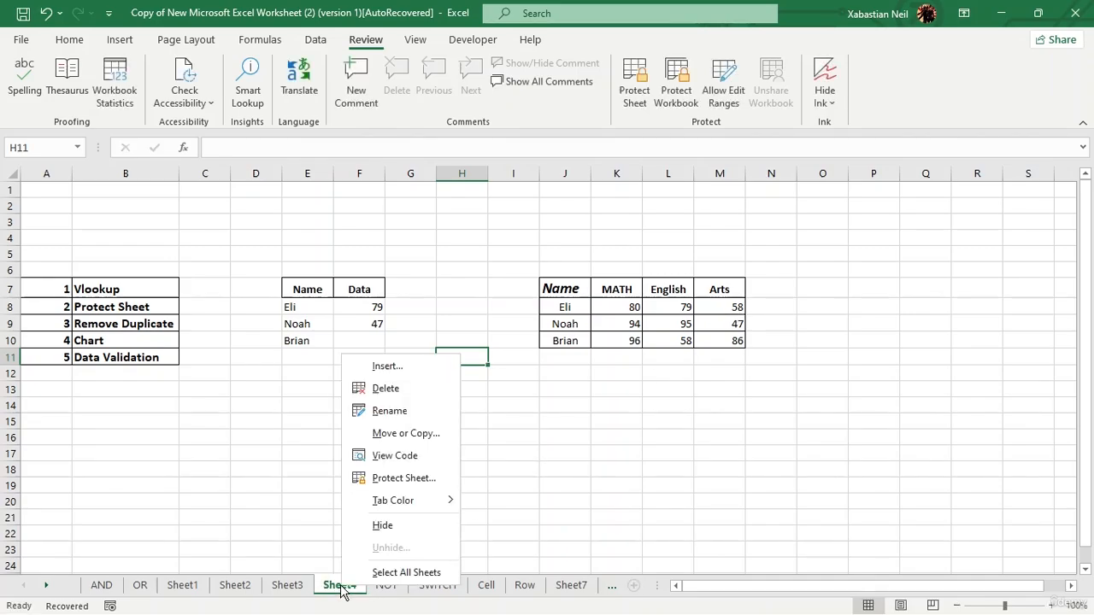
{"action": "left_click", "coordinate": [430, 480]}
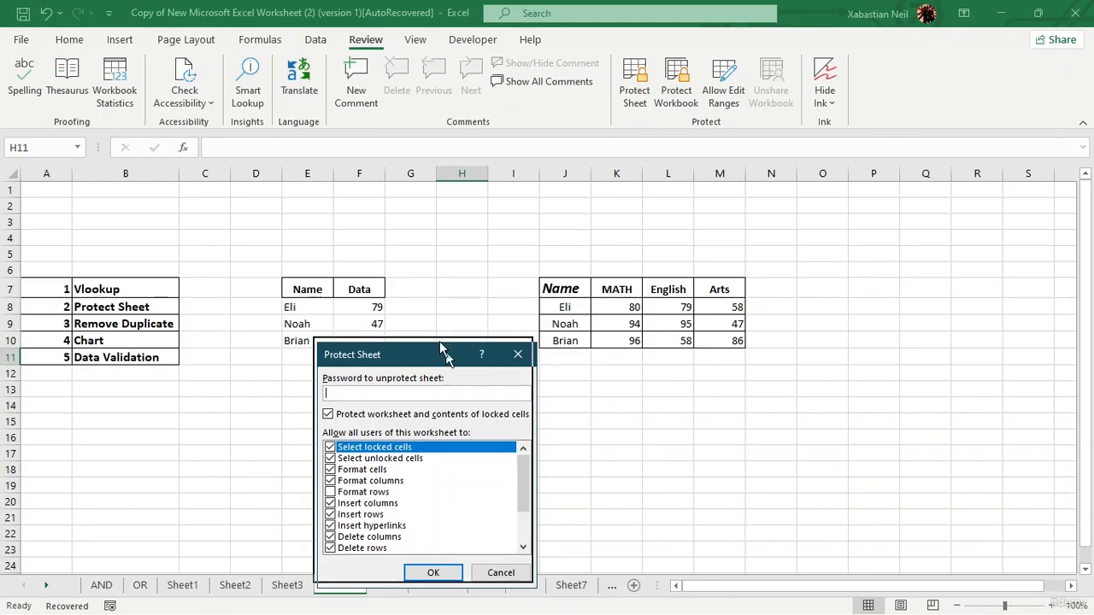
{"action": "left_click_drag", "start_coordinate": [440, 345], "coordinate": [423, 271]}
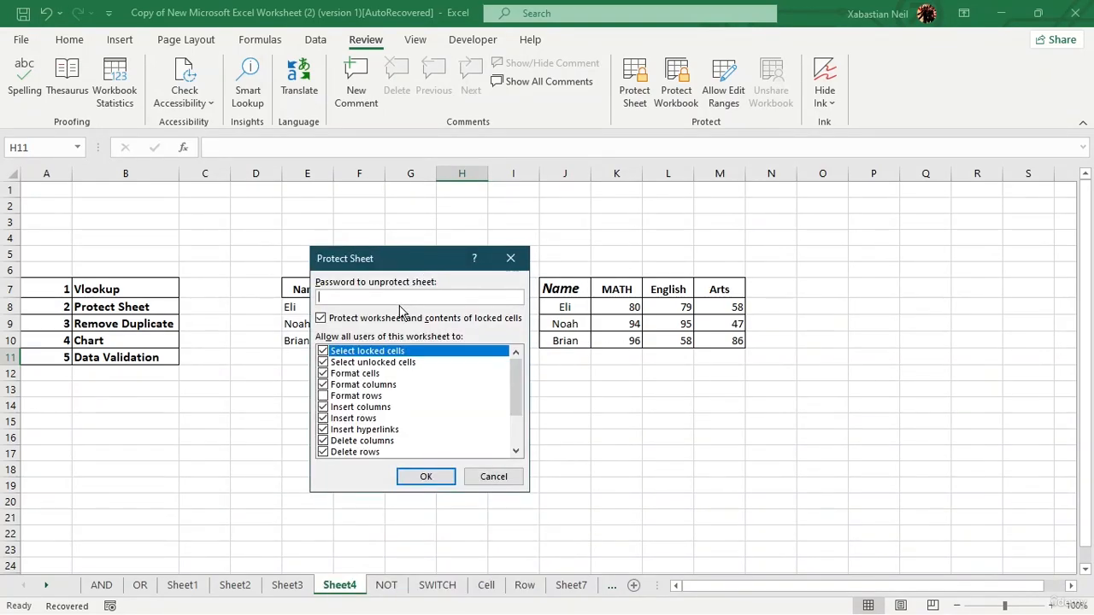
{"action": "left_click", "coordinate": [508, 264]}
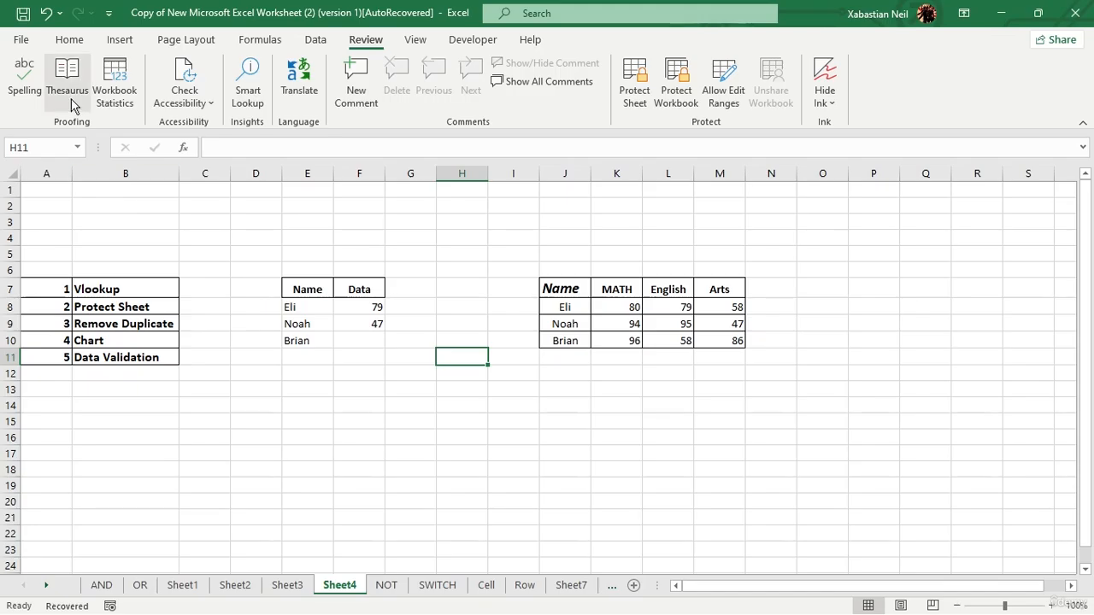
Examine the Protect Workbook options in the workbook's Info page and return to the worksheet.
{"action": "left_click", "coordinate": [21, 40]}
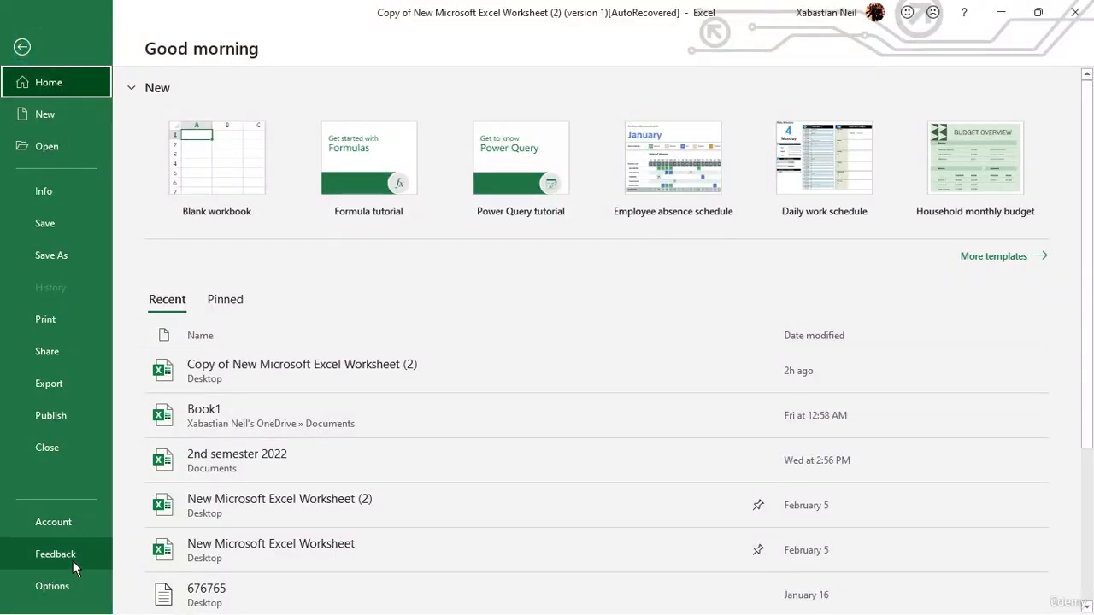
{"action": "left_click", "coordinate": [64, 358]}
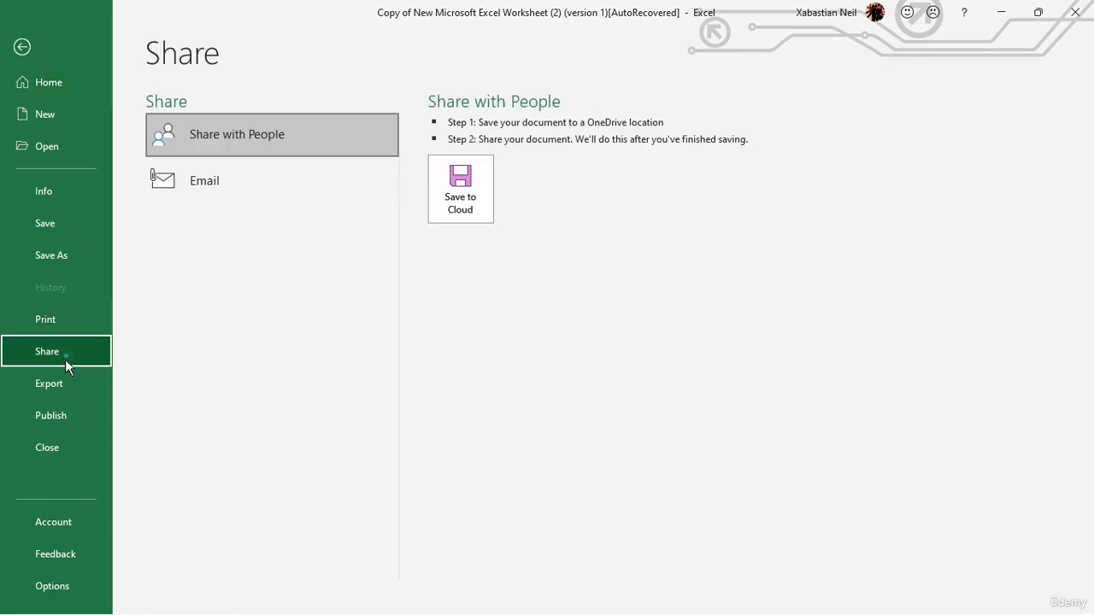
{"action": "left_click", "coordinate": [65, 374]}
{"action": "left_click", "coordinate": [74, 403]}
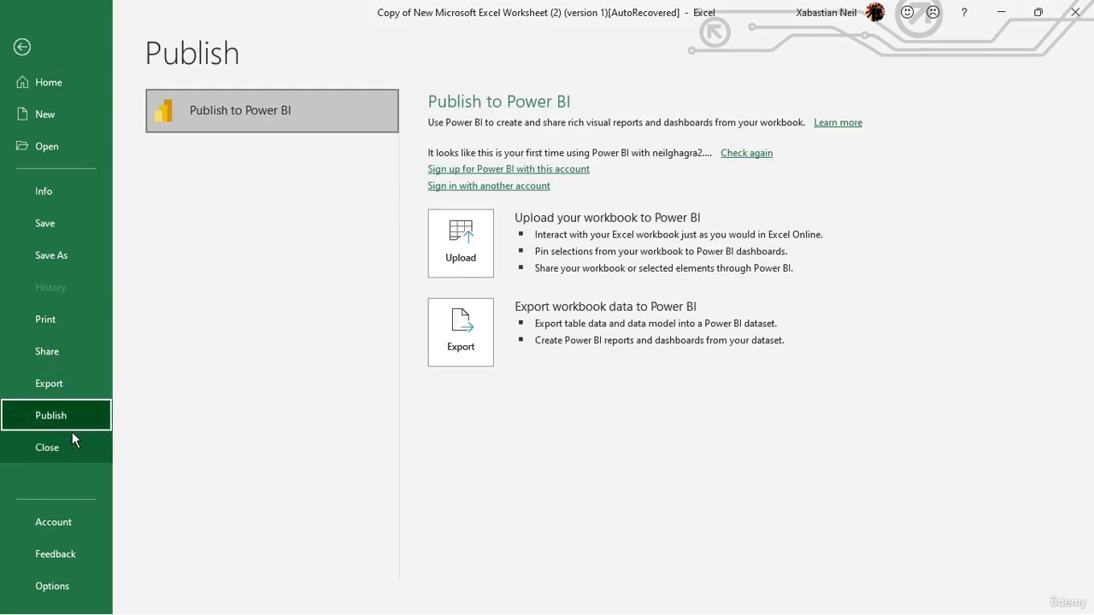
{"action": "left_click", "coordinate": [68, 523]}
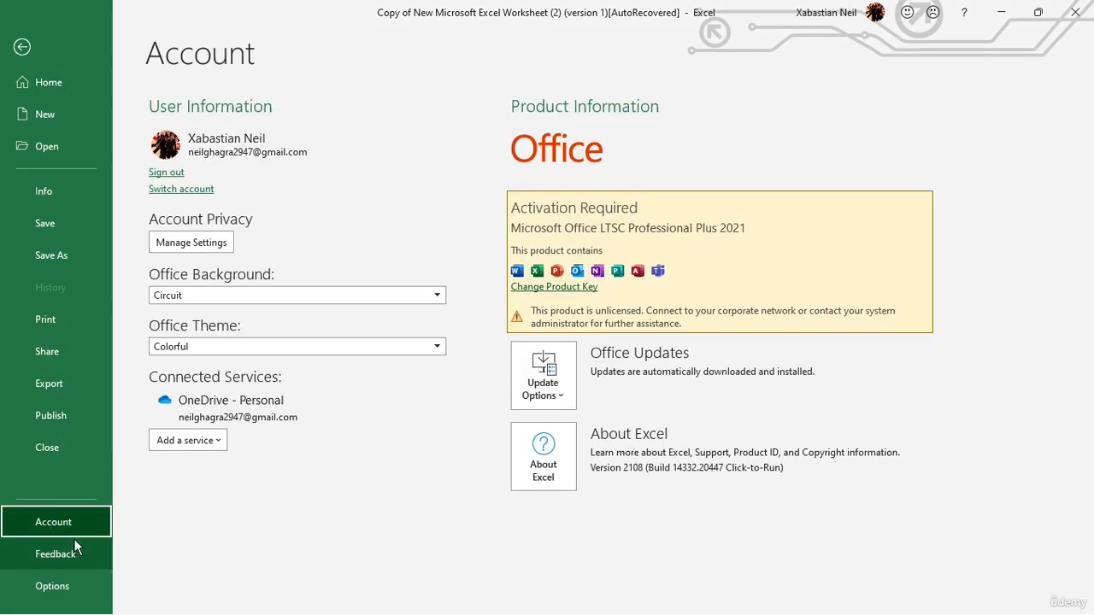
{"action": "left_click", "coordinate": [73, 548]}
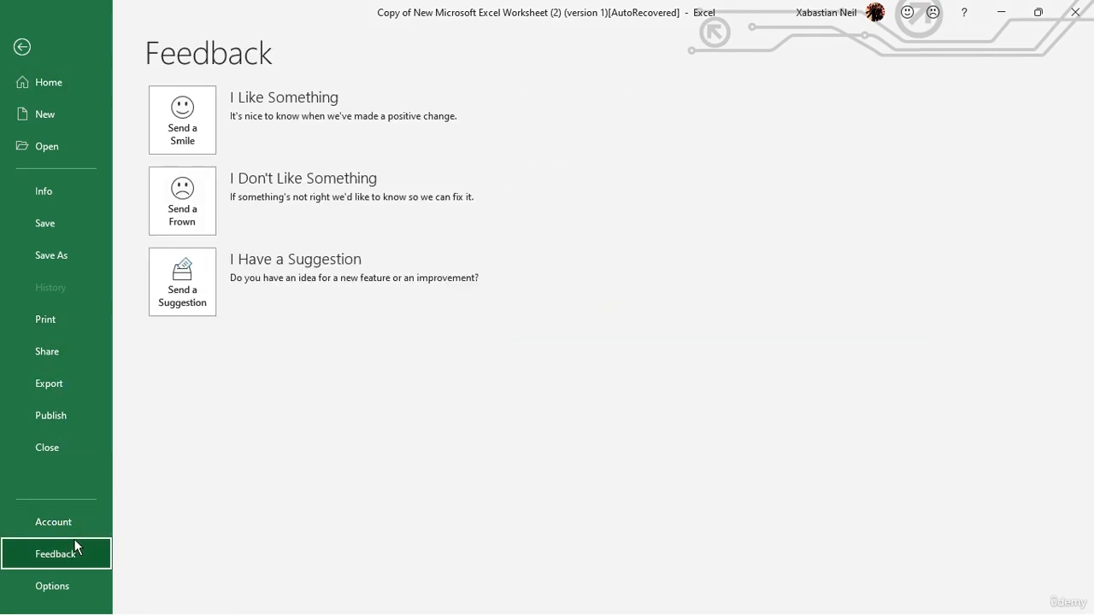
{"action": "left_click", "coordinate": [63, 190]}
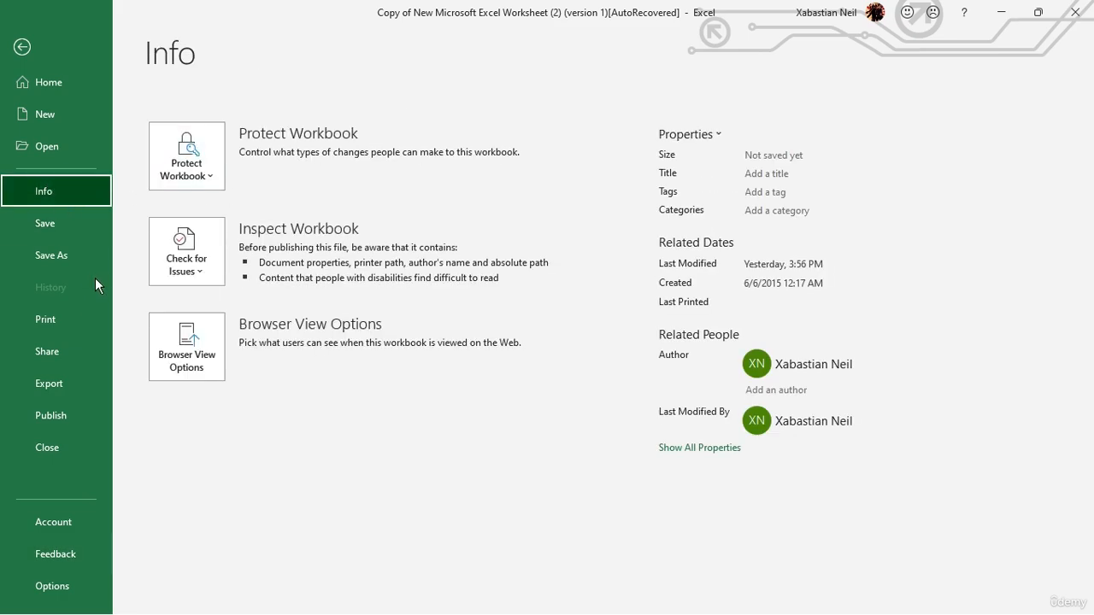
{"action": "left_click", "coordinate": [203, 146]}
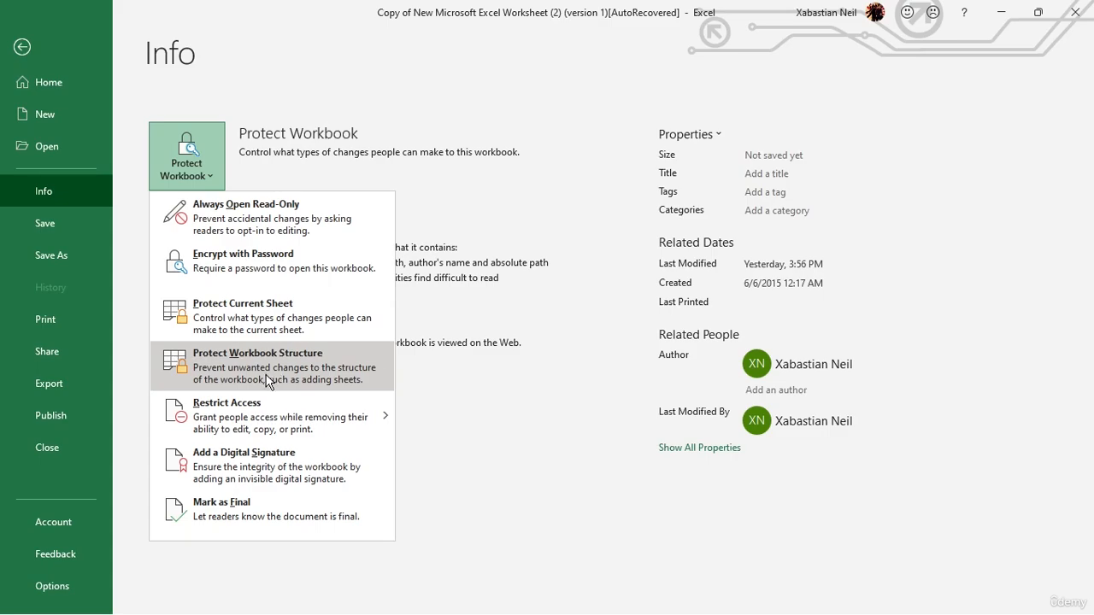
{"action": "left_click", "coordinate": [18, 47]}
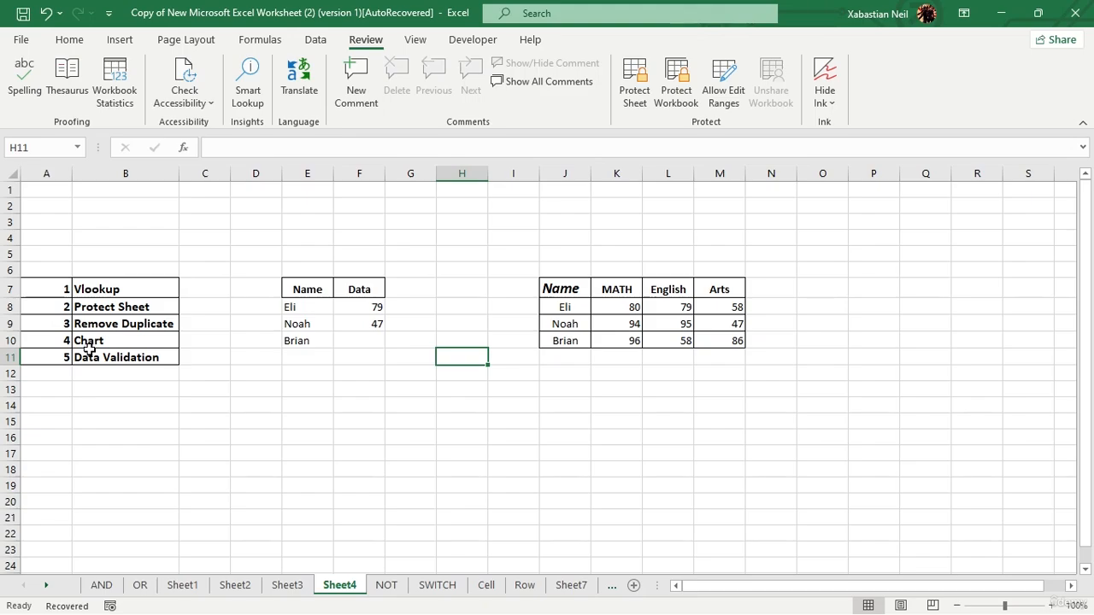
Enter 80 in K11 and 95 in L11, and copy the 95 down through L15 to create duplicate scores.
{"action": "left_click", "coordinate": [628, 354]}
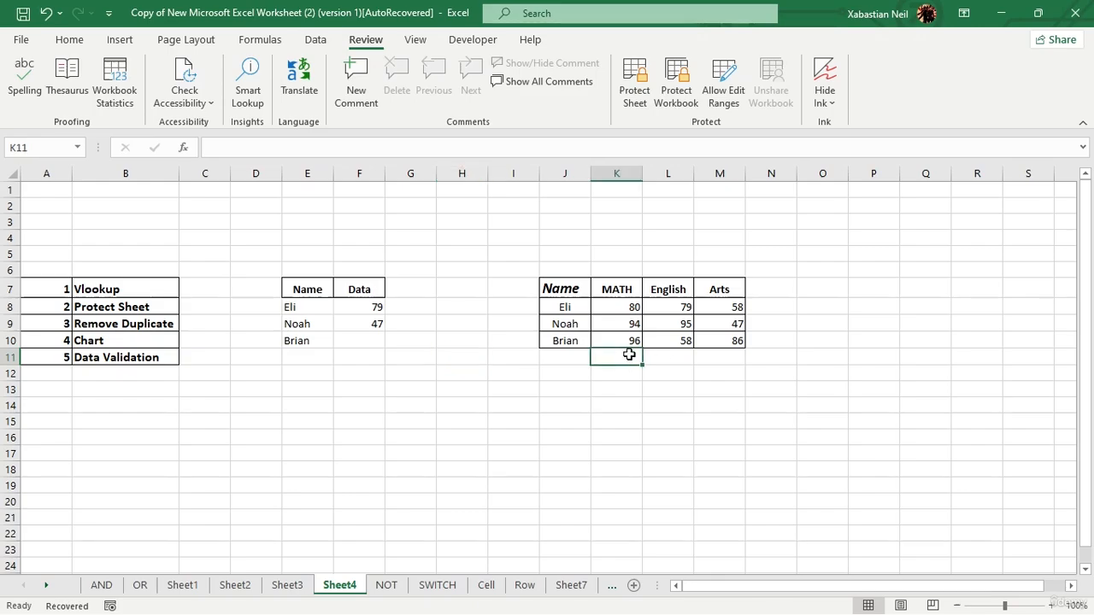
{"action": "type", "text": "80"}
{"action": "left_click", "coordinate": [688, 353]}
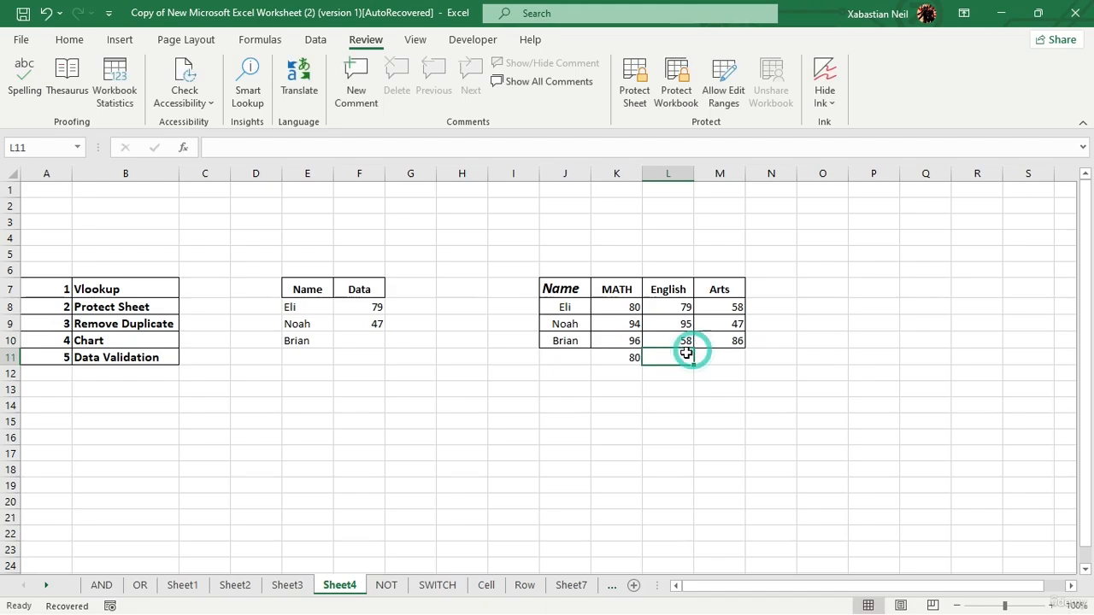
{"action": "type", "text": "9"}
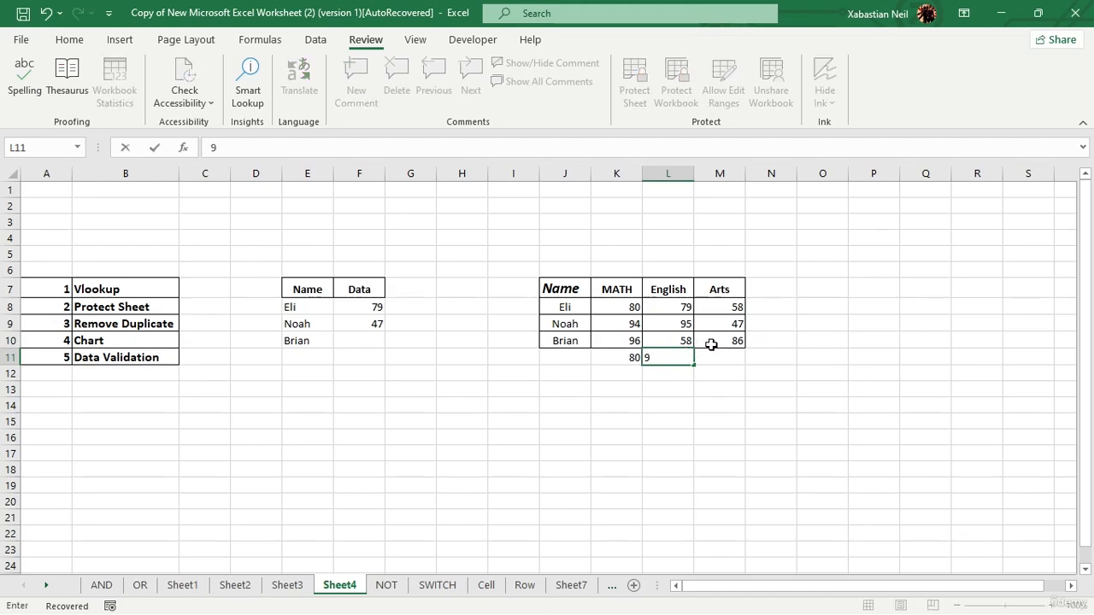
{"action": "type", "text": "5"}
{"action": "left_click_drag", "start_coordinate": [697, 367], "coordinate": [699, 423]}
{"action": "left_click", "coordinate": [726, 403]}
Enter 47 in cell M11 below the Arts scores.
{"action": "left_click", "coordinate": [734, 354]}
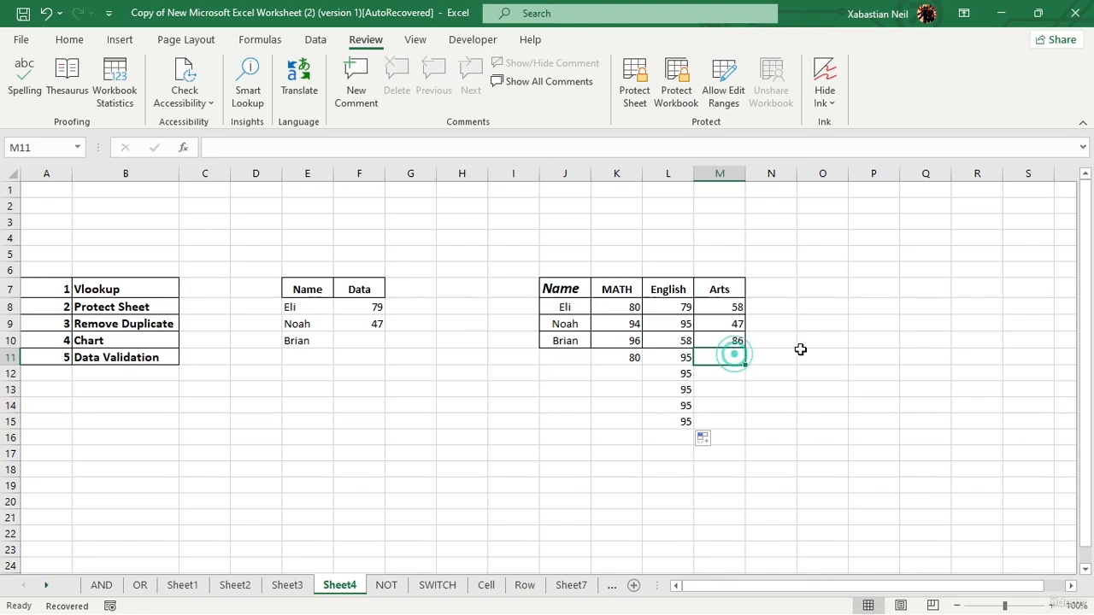
{"action": "type", "text": "47"}
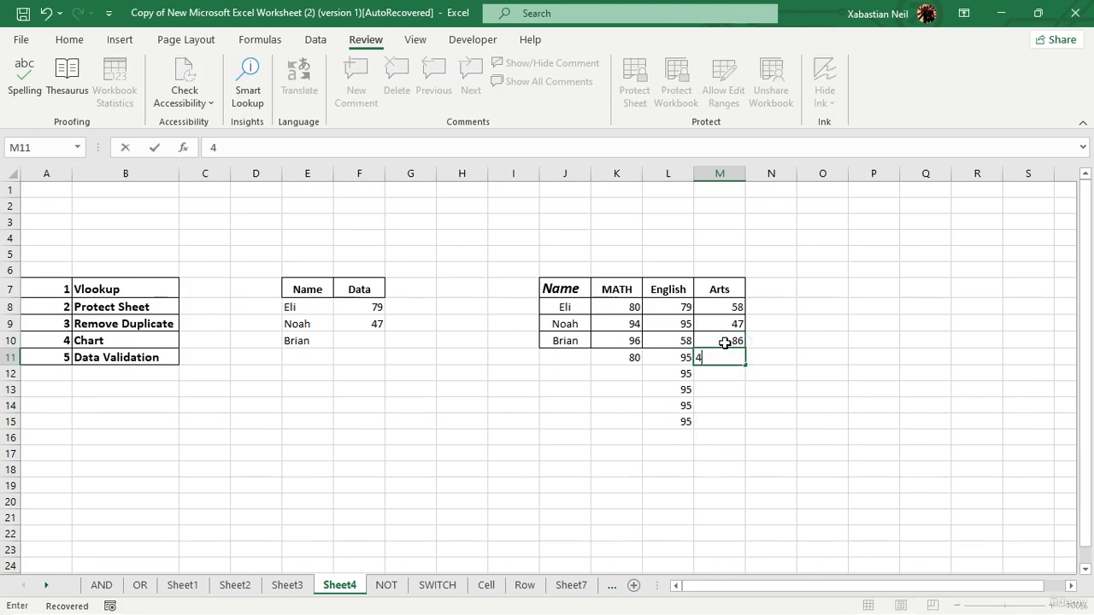
{"action": "left_click_drag", "start_coordinate": [580, 469], "coordinate": [580, 454]}
{"action": "left_click", "coordinate": [331, 405]}
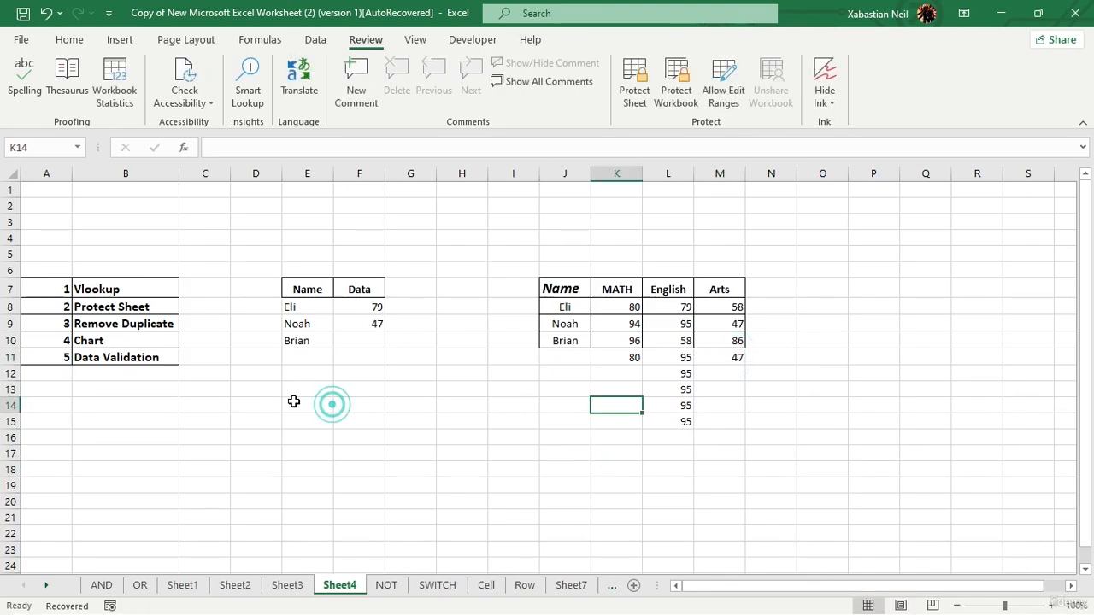
{"action": "left_click", "coordinate": [306, 406]}
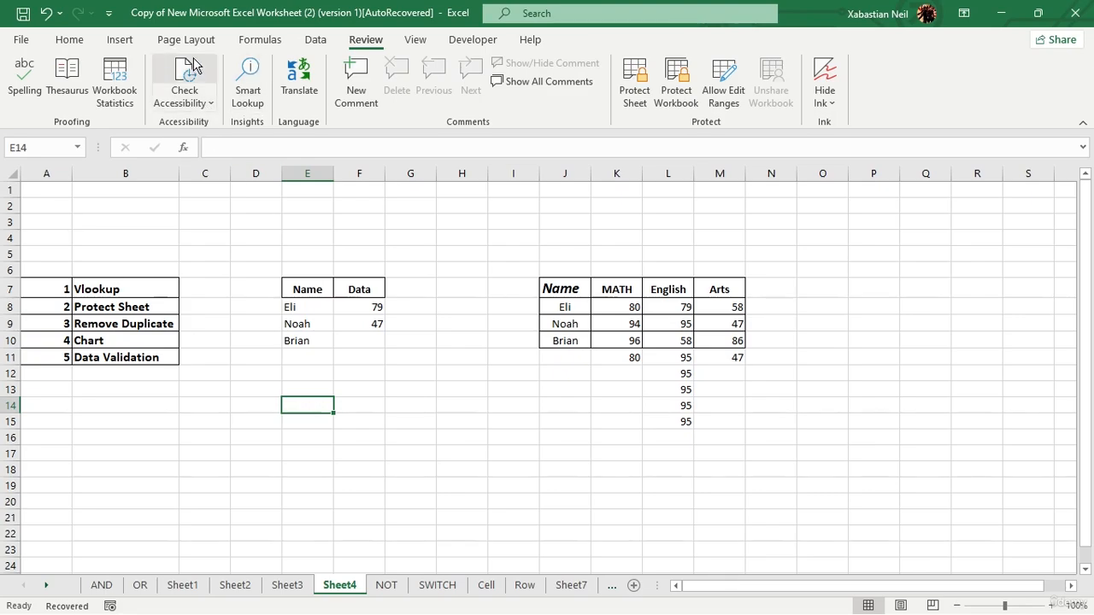
Try removing duplicates from the English scores in L8:L15 with the selection expanded to all columns, and undo the removal.
{"action": "left_click", "coordinate": [324, 44]}
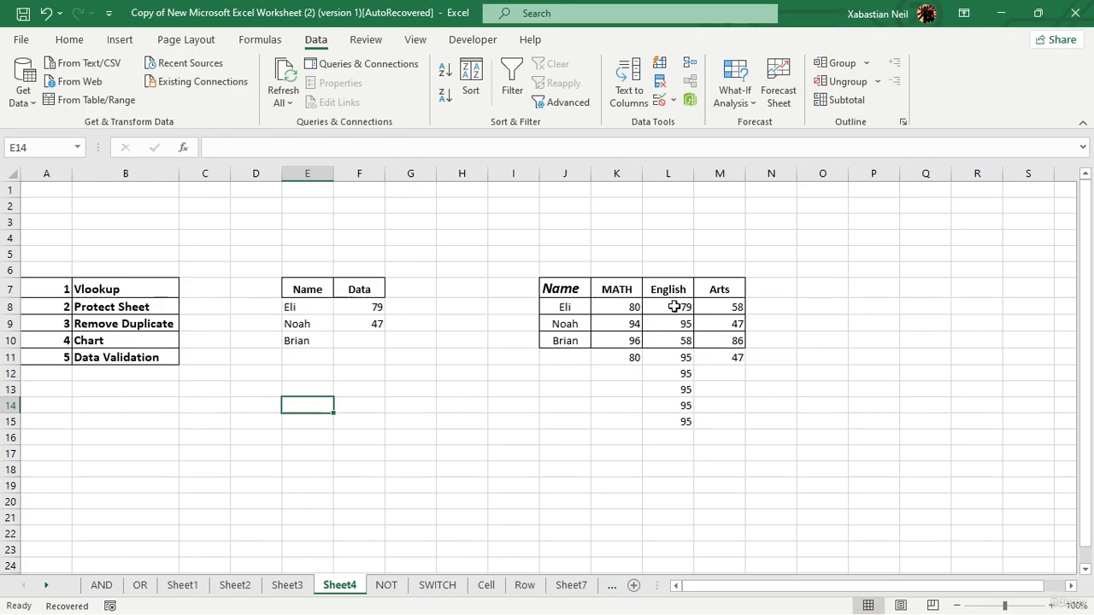
{"action": "left_click_drag", "start_coordinate": [675, 304], "coordinate": [664, 418]}
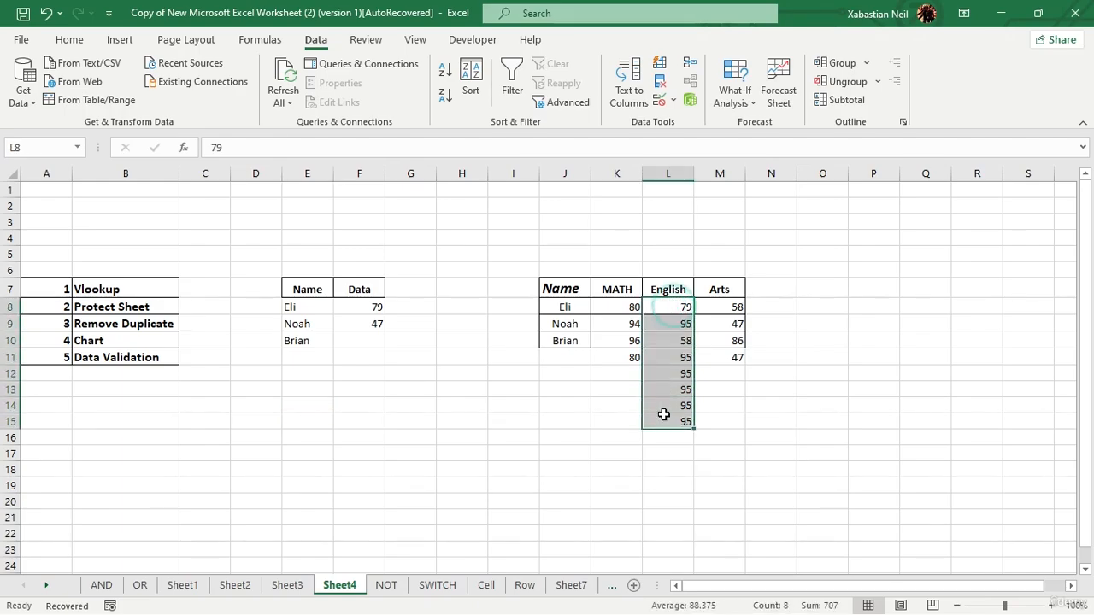
{"action": "left_click", "coordinate": [662, 86]}
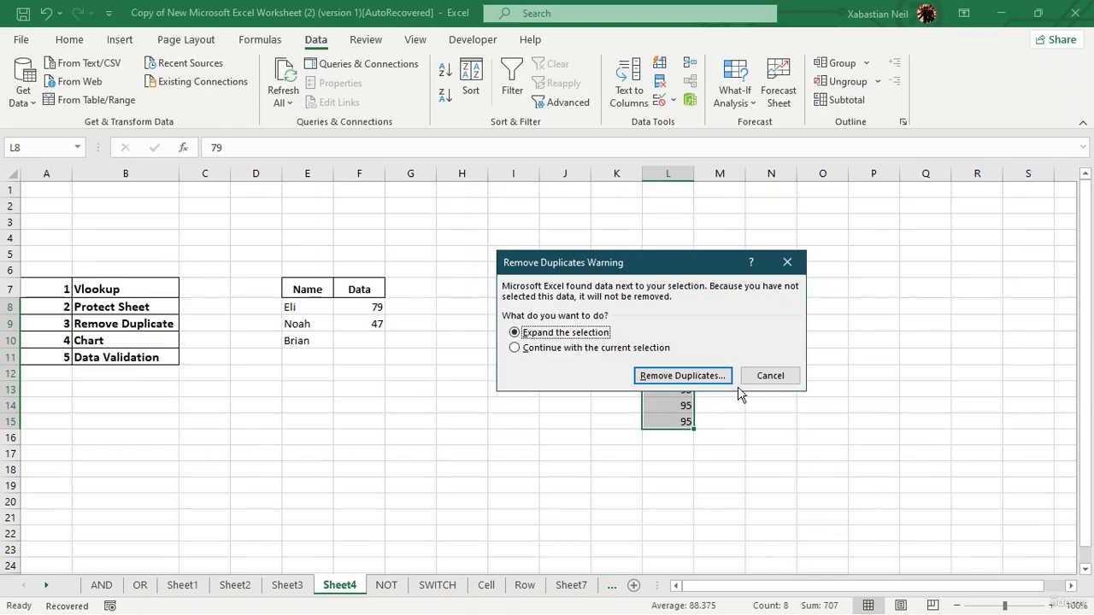
{"action": "left_click", "coordinate": [671, 377]}
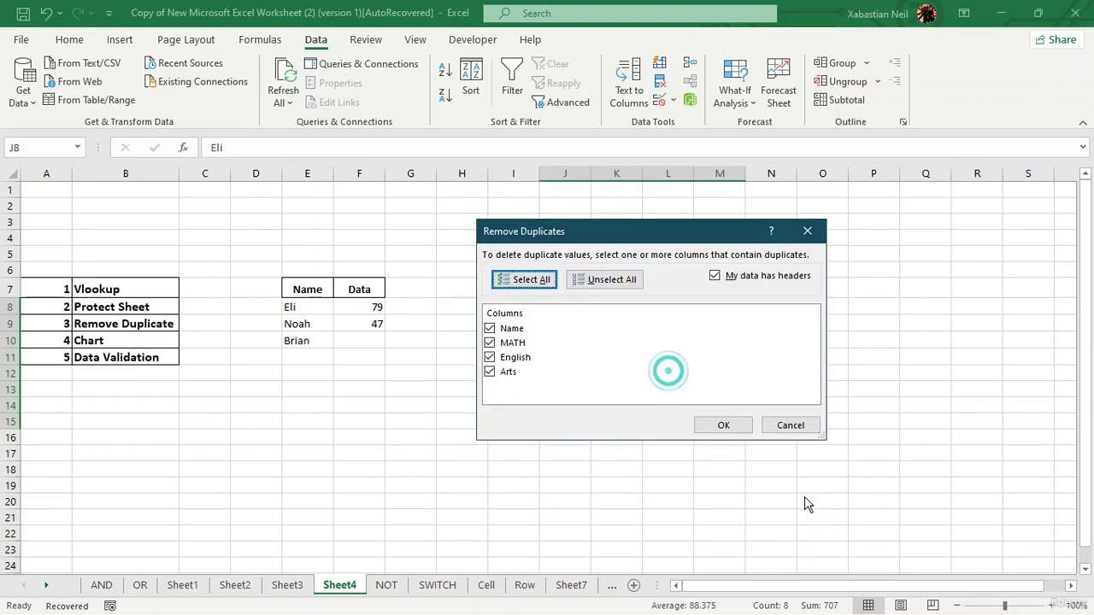
{"action": "left_click", "coordinate": [723, 426]}
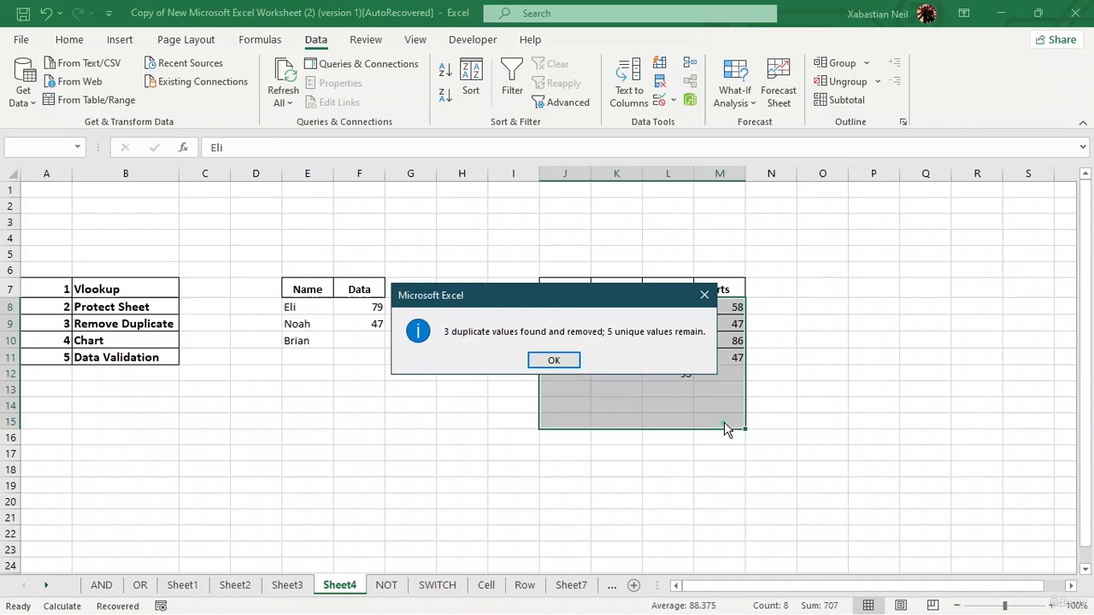
{"action": "left_click", "coordinate": [551, 358]}
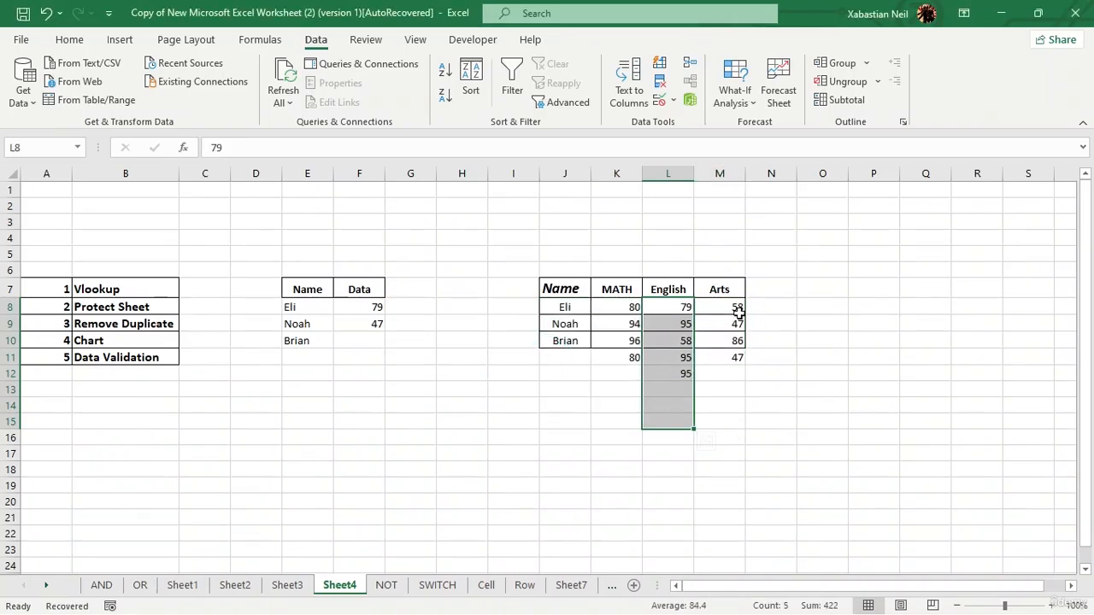
{"action": "left_click", "coordinate": [46, 13]}
Remove duplicates from the English scores in L8:L15, continuing with the current selection only.
{"action": "right_click", "coordinate": [679, 309]}
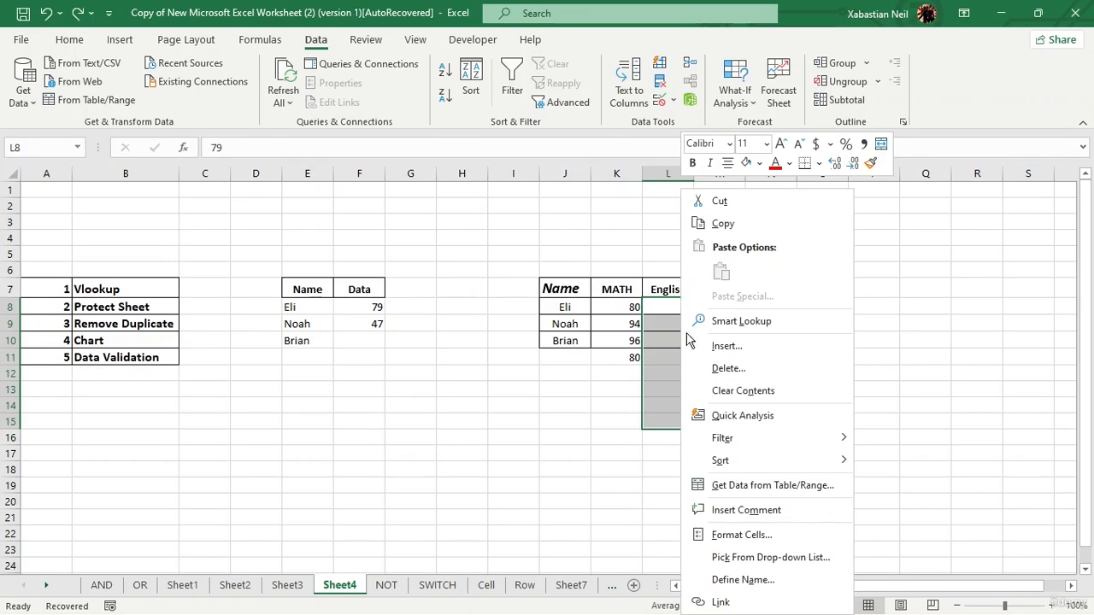
{"action": "left_click", "coordinate": [671, 359]}
{"action": "left_click", "coordinate": [659, 82]}
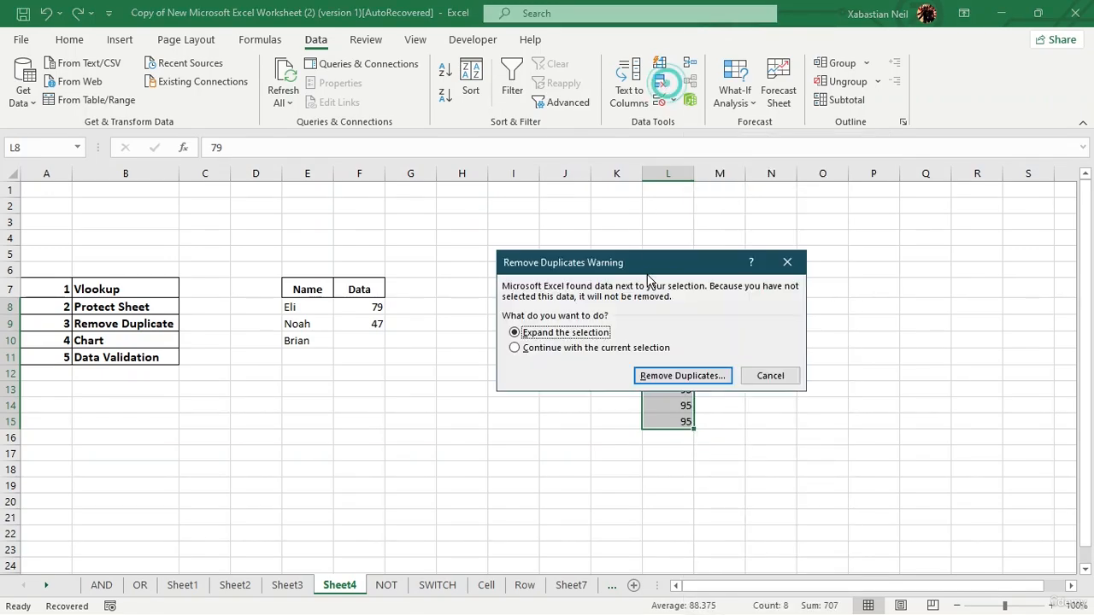
{"action": "left_click", "coordinate": [531, 349]}
{"action": "left_click", "coordinate": [682, 376]}
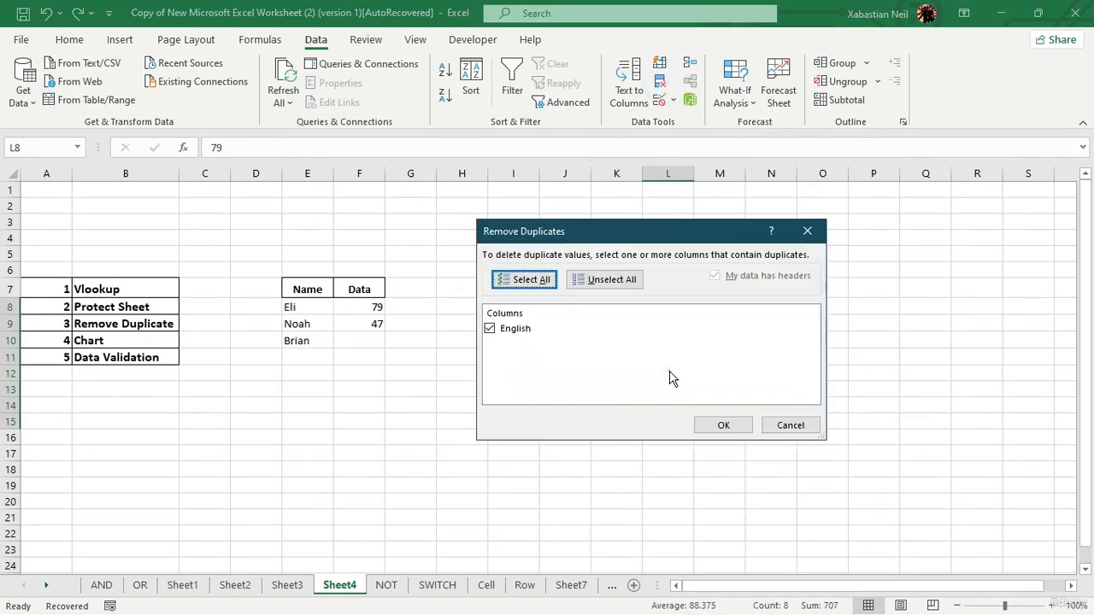
{"action": "left_click", "coordinate": [739, 430]}
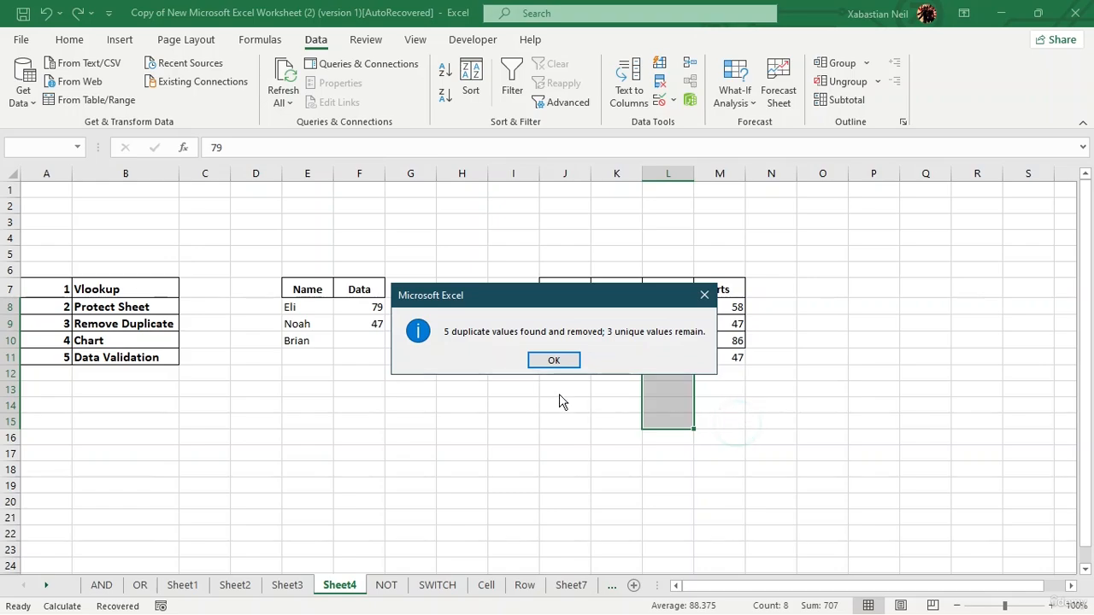
{"action": "left_click", "coordinate": [550, 359]}
{"action": "left_click", "coordinate": [769, 372]}
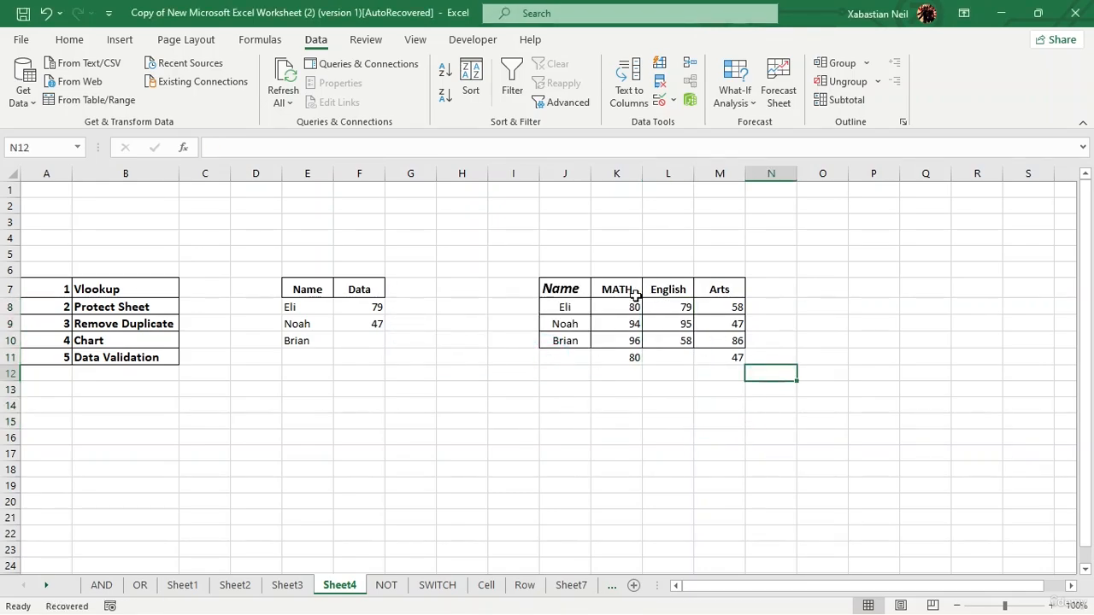
Remove duplicates from the MATH scores in K8:K11, continuing with the current selection only.
{"action": "left_click_drag", "start_coordinate": [632, 303], "coordinate": [633, 359]}
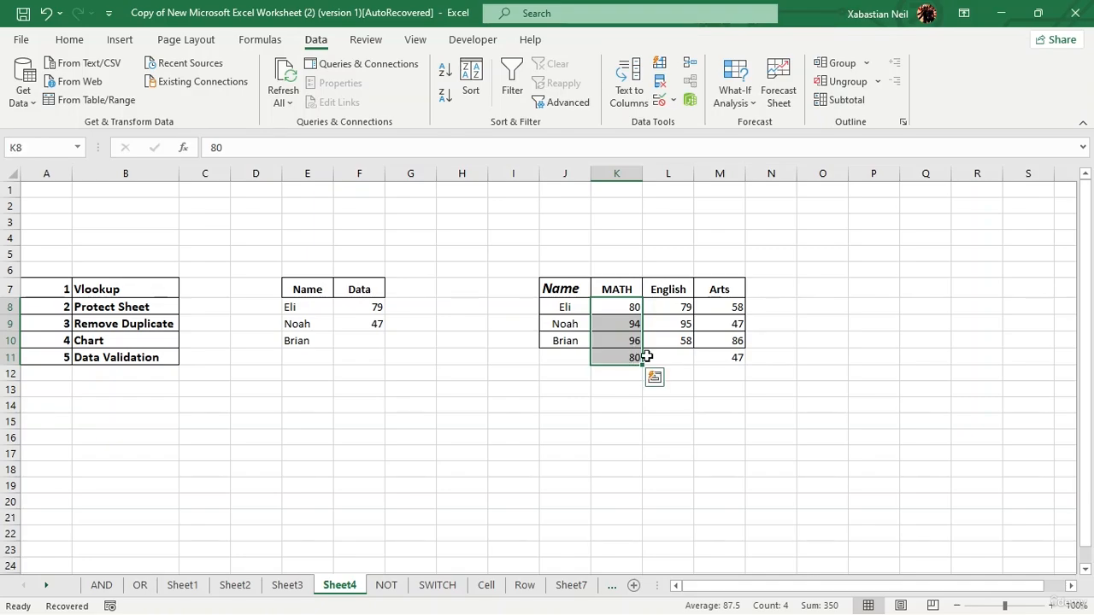
{"action": "left_click", "coordinate": [659, 83]}
{"action": "left_click", "coordinate": [523, 347]}
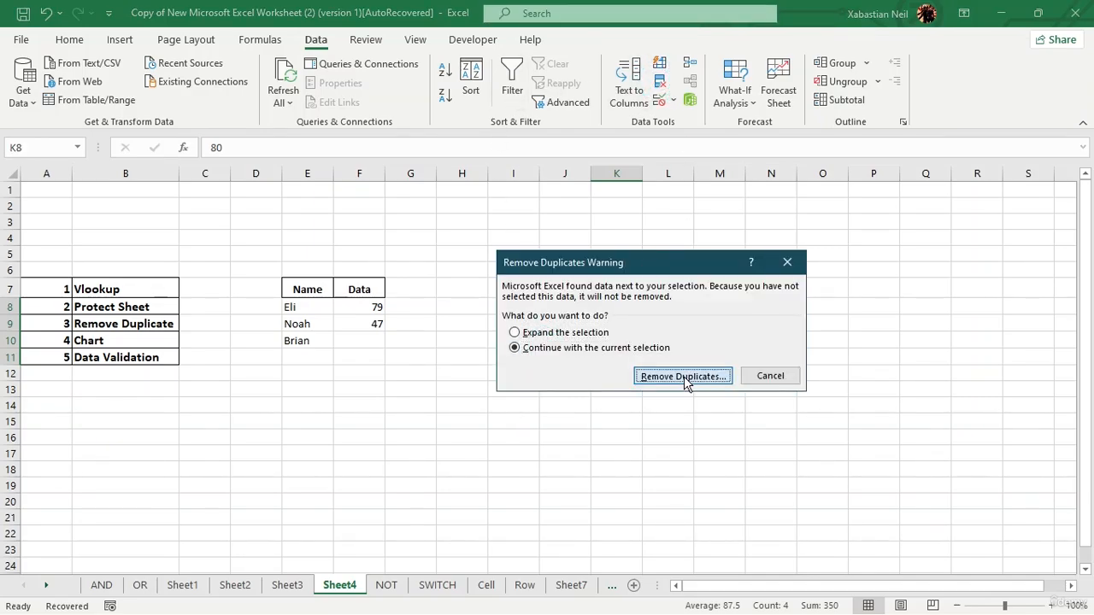
{"action": "left_click", "coordinate": [684, 376]}
{"action": "left_click", "coordinate": [723, 425]}
{"action": "left_click", "coordinate": [571, 361]}
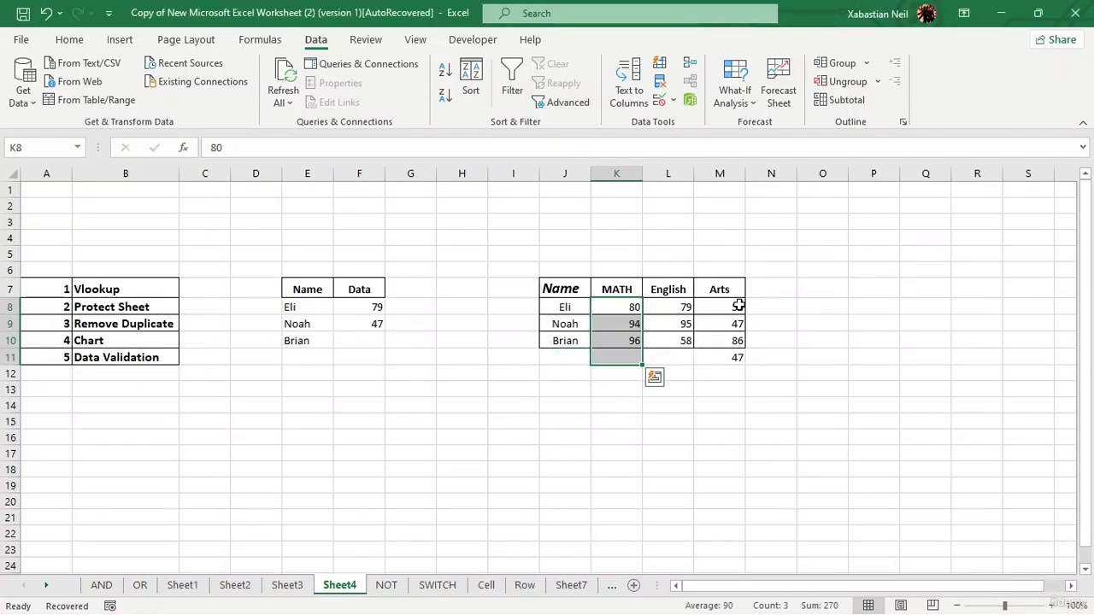
Remove duplicates from the Arts scores in M8:M11, continuing with the current selection only.
{"action": "left_click_drag", "start_coordinate": [738, 305], "coordinate": [737, 357]}
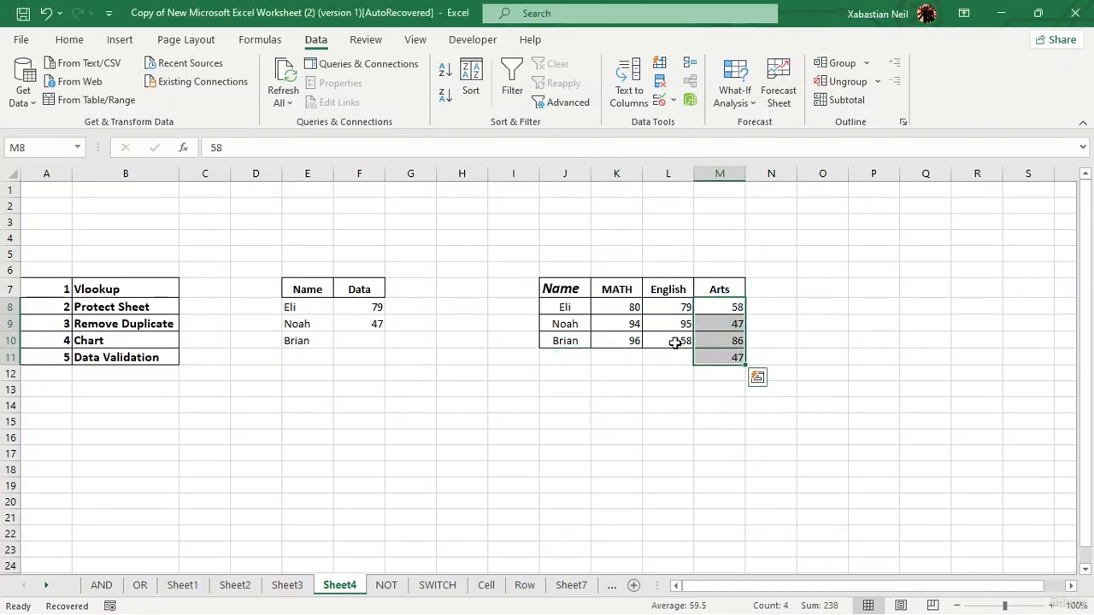
{"action": "left_click", "coordinate": [660, 81]}
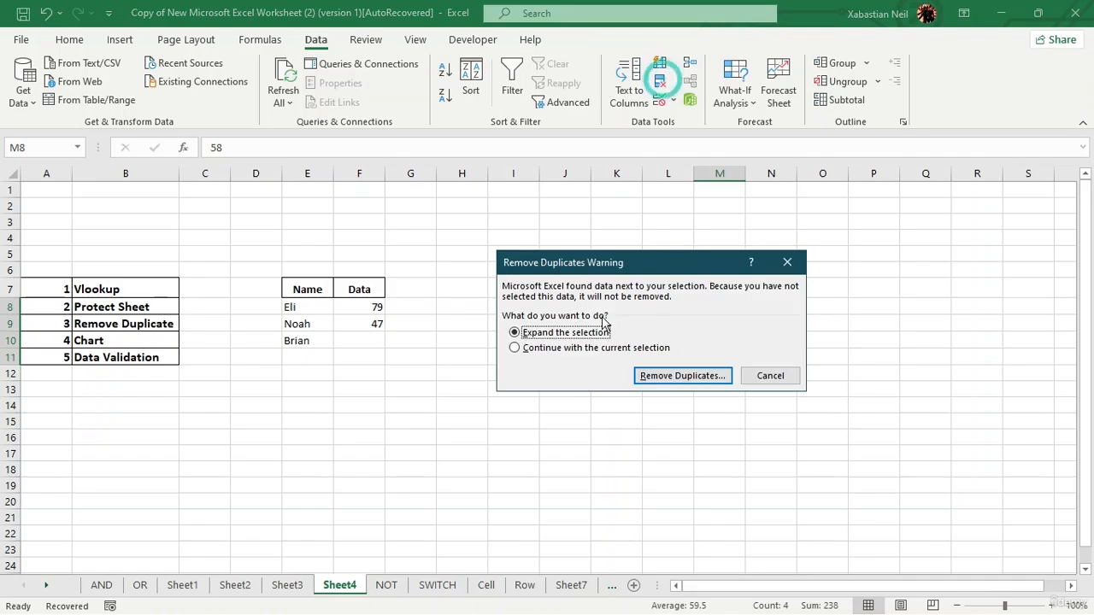
{"action": "left_click", "coordinate": [540, 348]}
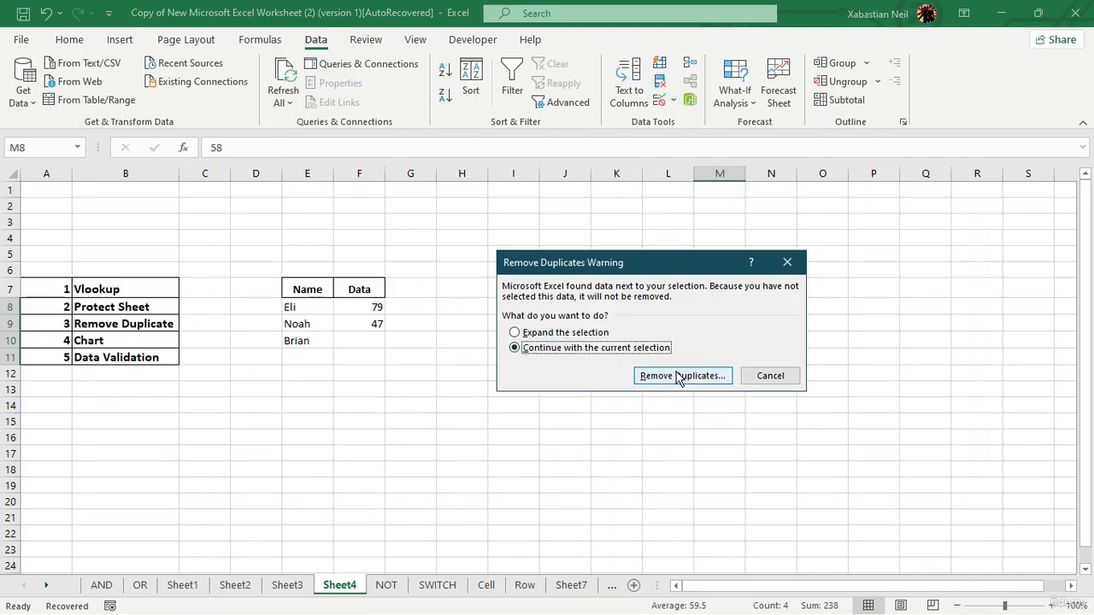
{"action": "left_click", "coordinate": [681, 376]}
{"action": "left_click", "coordinate": [722, 425]}
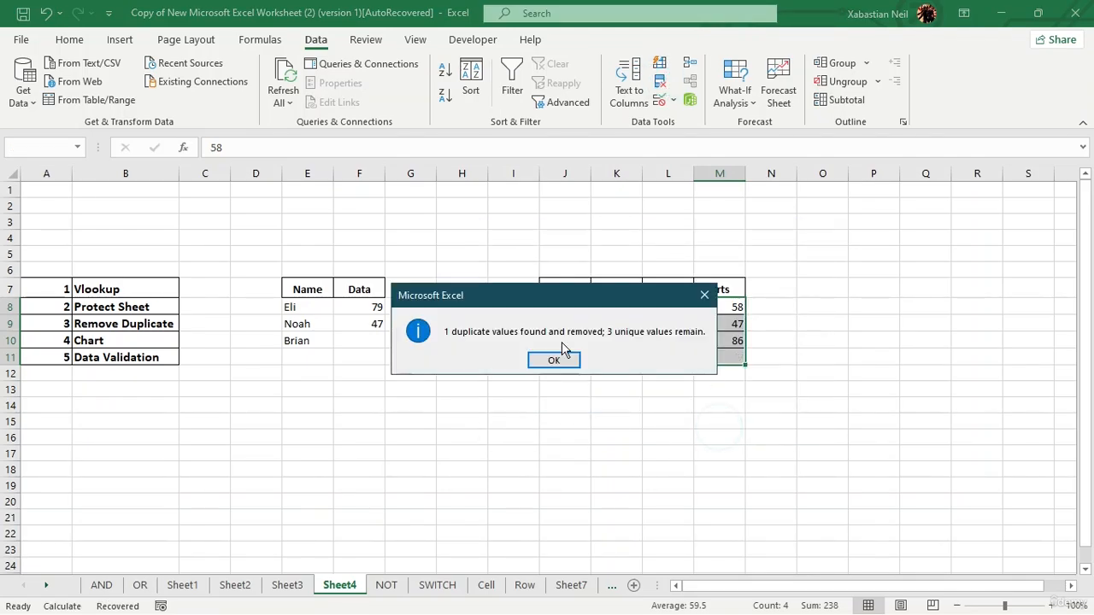
{"action": "left_click", "coordinate": [556, 359]}
{"action": "left_click", "coordinate": [532, 391]}
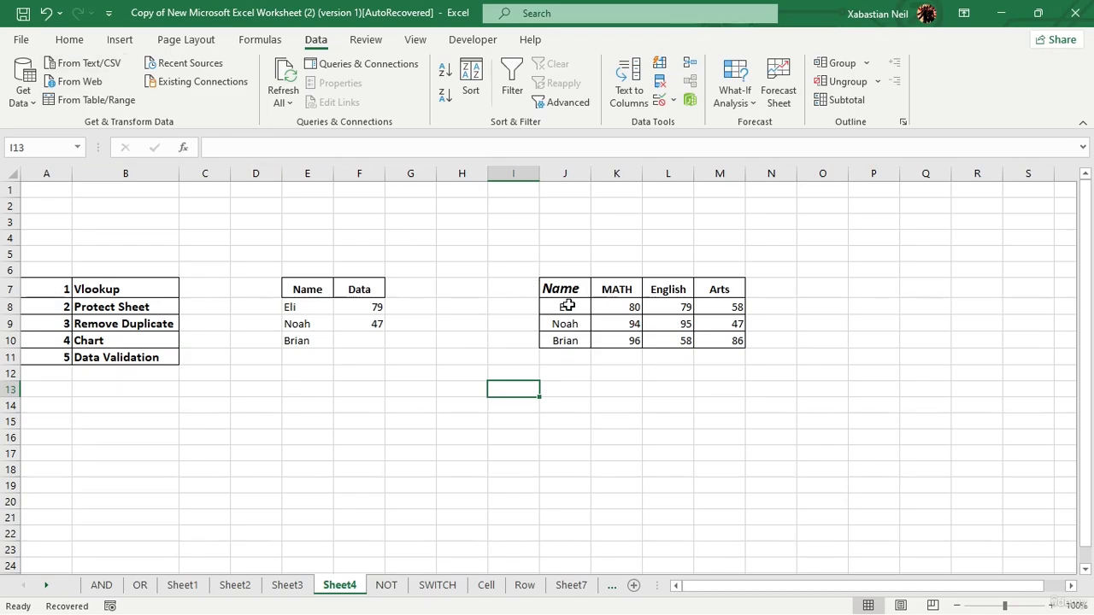
Select the scores in K8:M10 and examine the available and recommended chart types, previewing Funnel, Scatter and Clustered Bar.
{"action": "left_click_drag", "start_coordinate": [629, 308], "coordinate": [735, 338]}
{"action": "right_click", "coordinate": [710, 341]}
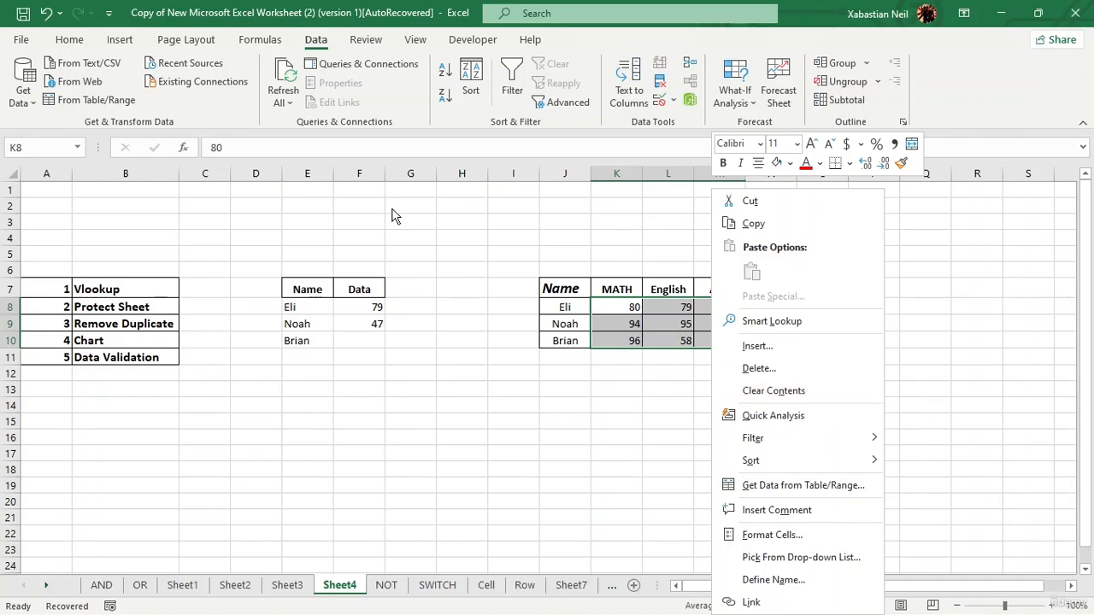
{"action": "left_click", "coordinate": [121, 44]}
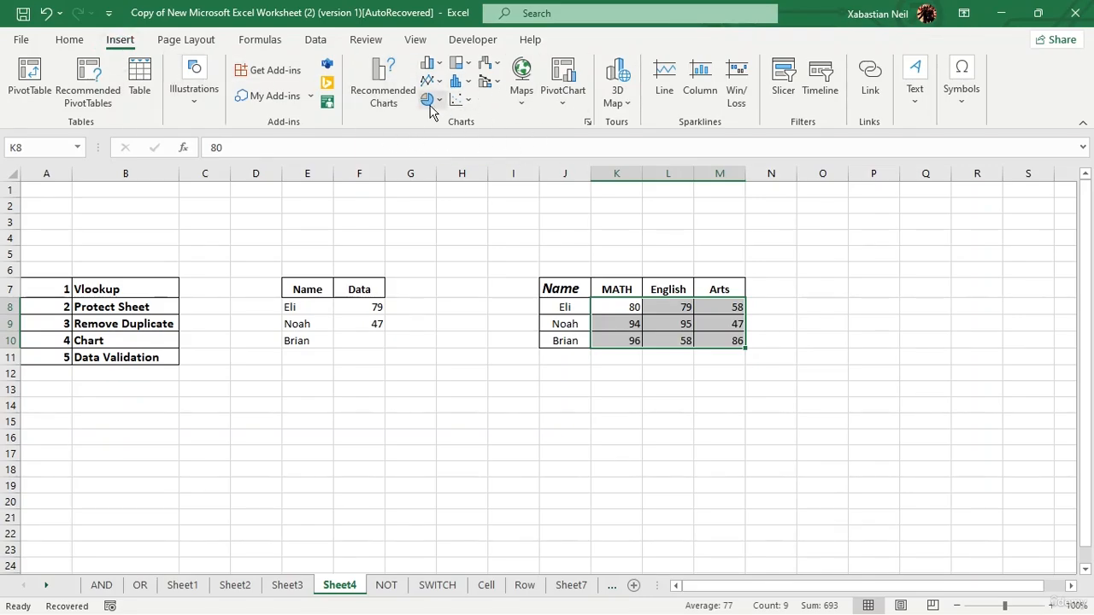
{"action": "left_click", "coordinate": [387, 81]}
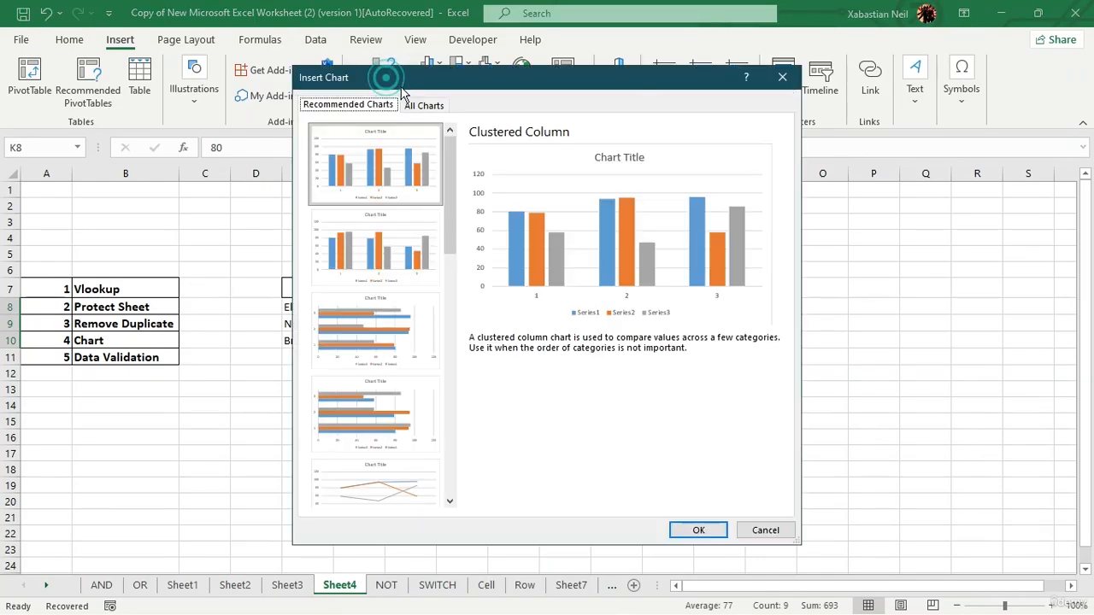
{"action": "left_click", "coordinate": [425, 105]}
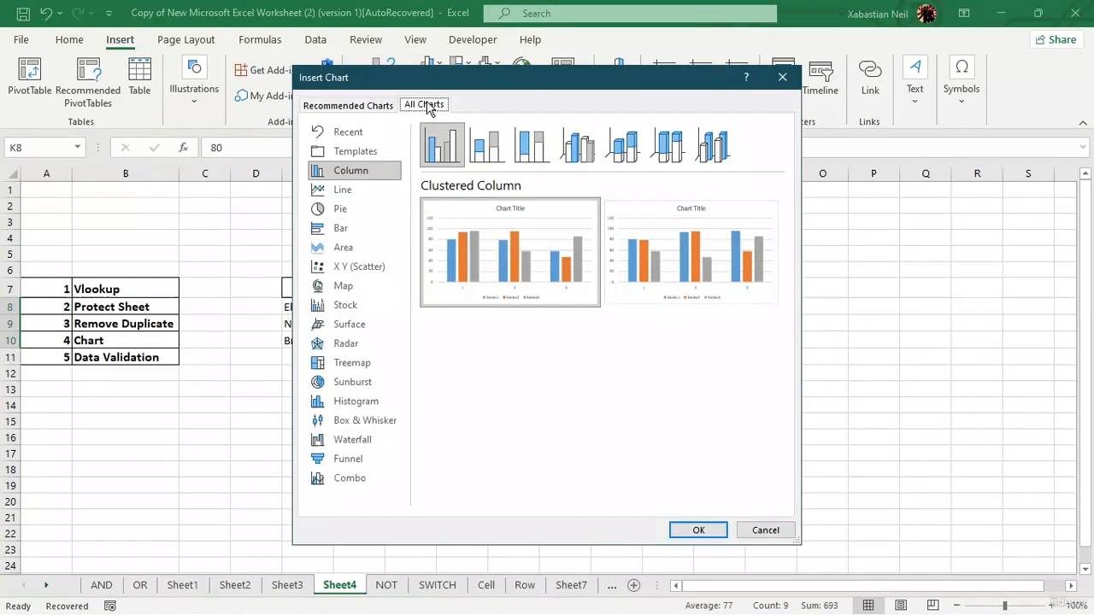
{"action": "left_click", "coordinate": [355, 105]}
{"action": "scroll", "coordinate": [389, 427], "scroll_direction": "down", "scroll_amount": 5}
{"action": "left_click", "coordinate": [393, 466]}
{"action": "left_click", "coordinate": [391, 380]}
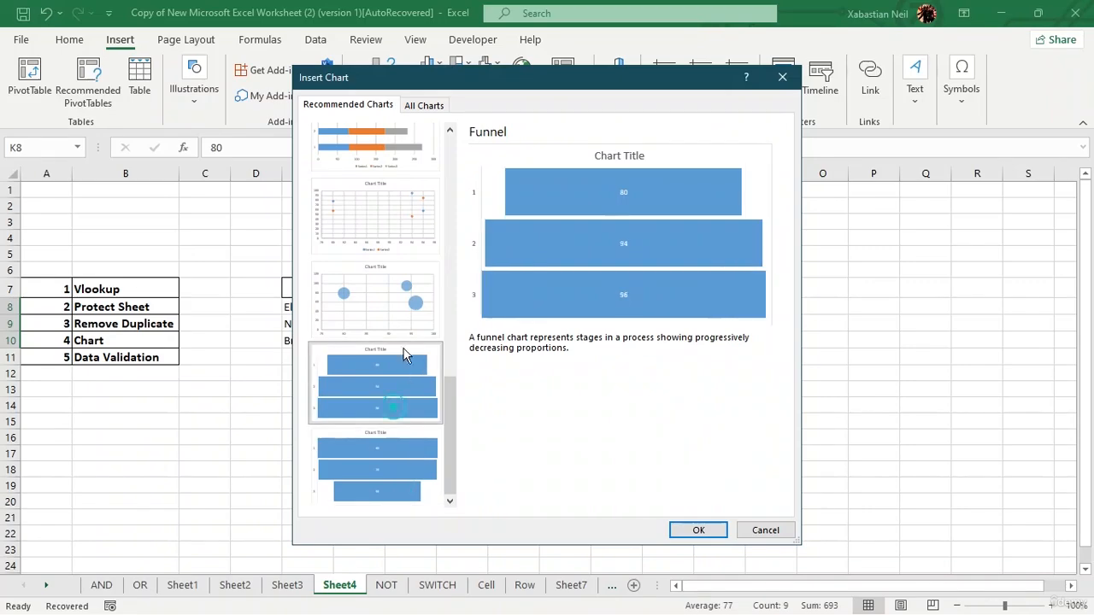
{"action": "left_click", "coordinate": [406, 291]}
{"action": "left_click", "coordinate": [406, 211]}
{"action": "scroll", "coordinate": [402, 256], "scroll_direction": "up", "scroll_amount": 5}
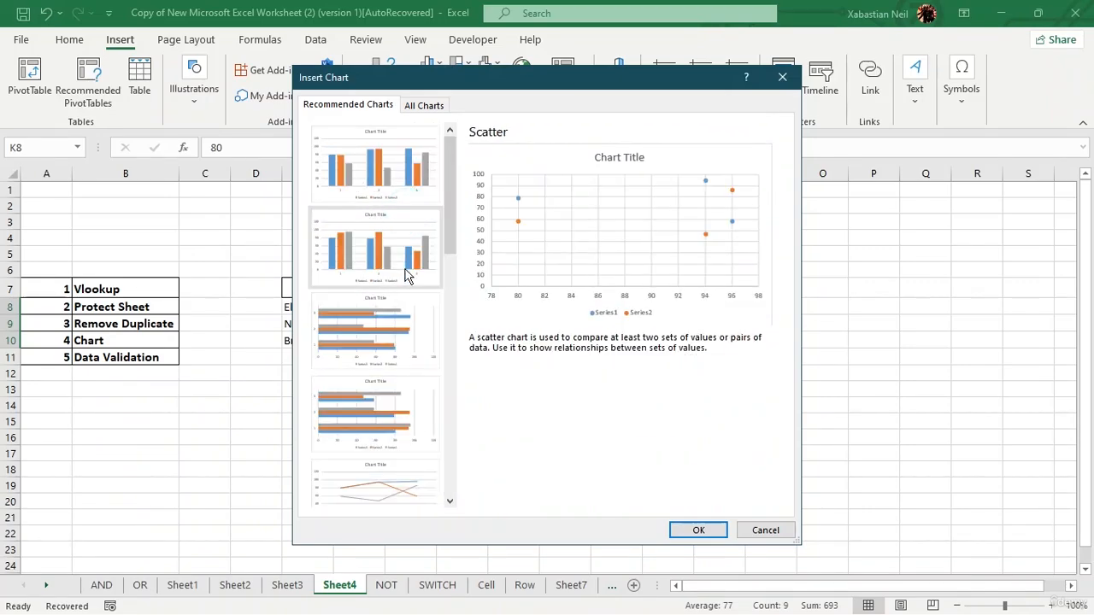
{"action": "left_click", "coordinate": [400, 272]}
{"action": "left_click", "coordinate": [372, 303]}
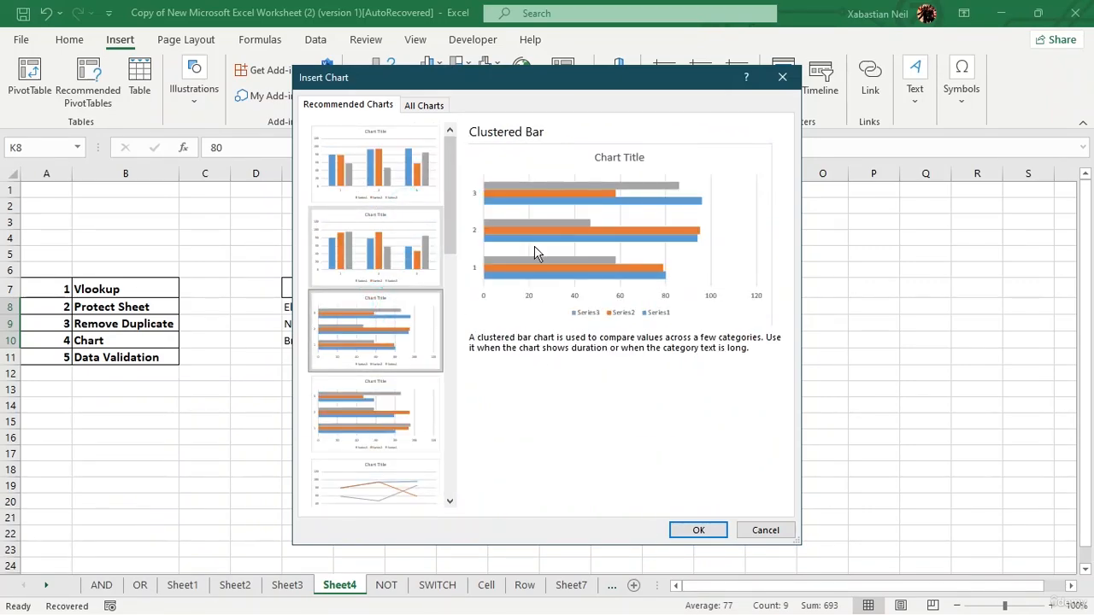
Insert the first recommended Clustered Column chart for the scores in K8:M10, and delete it again.
{"action": "left_click", "coordinate": [395, 185]}
{"action": "left_click", "coordinate": [694, 530]}
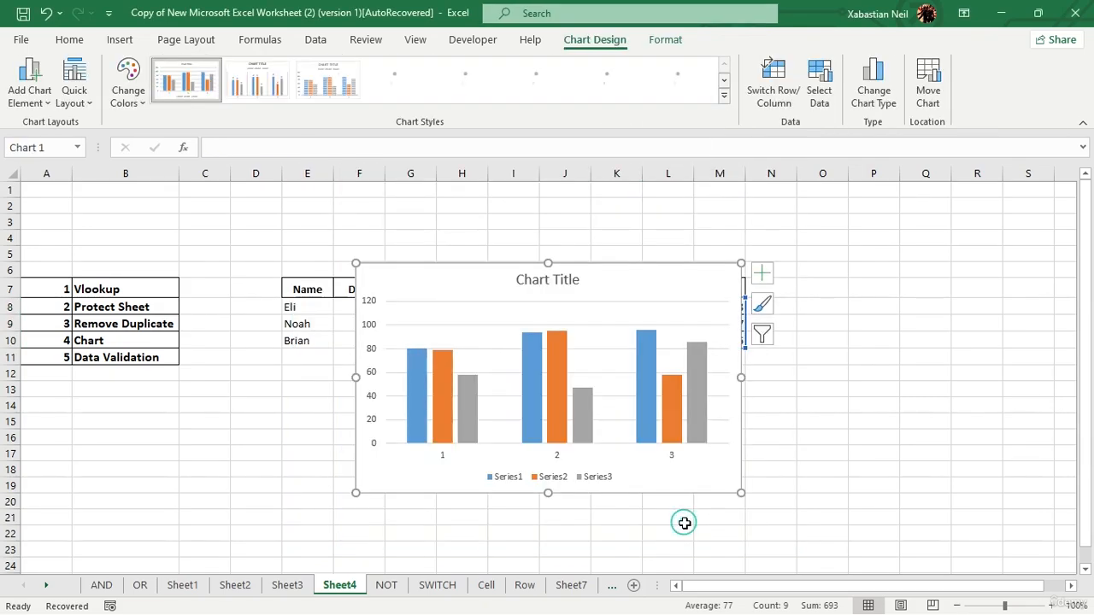
{"action": "left_click_drag", "start_coordinate": [627, 269], "coordinate": [671, 265]}
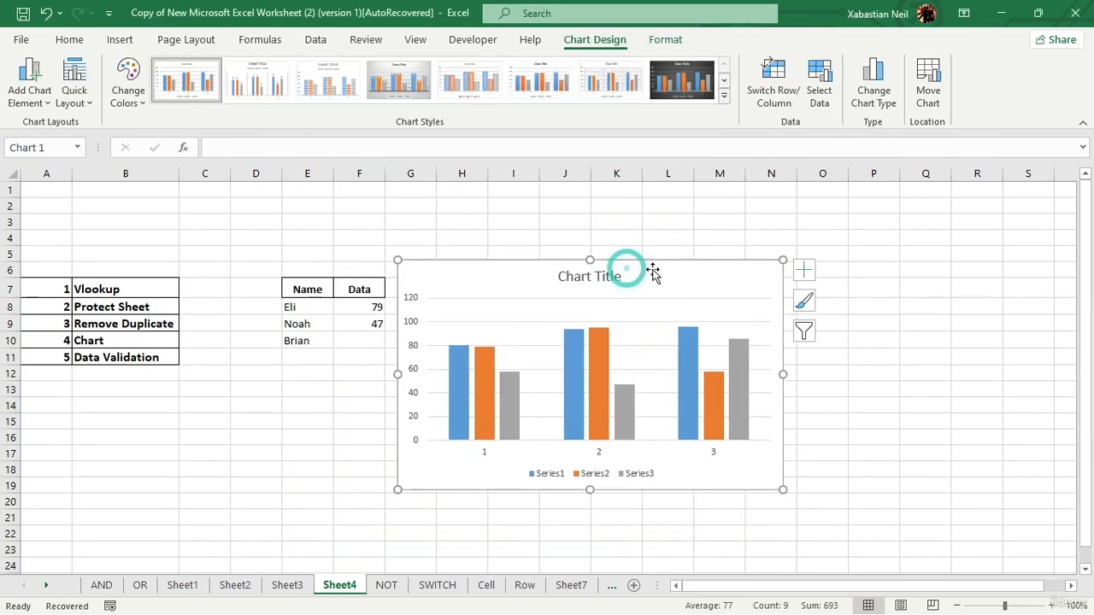
{"action": "key", "text": "Delete"}
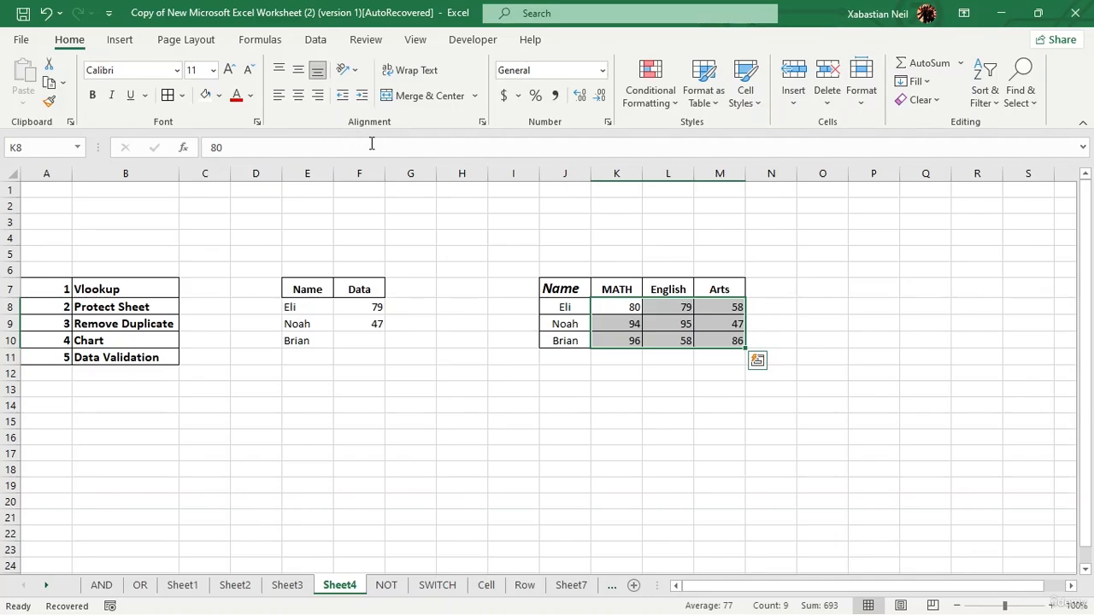
Insert a 2-D pie chart from the Name and Data table in E7:F10.
{"action": "left_click", "coordinate": [120, 39]}
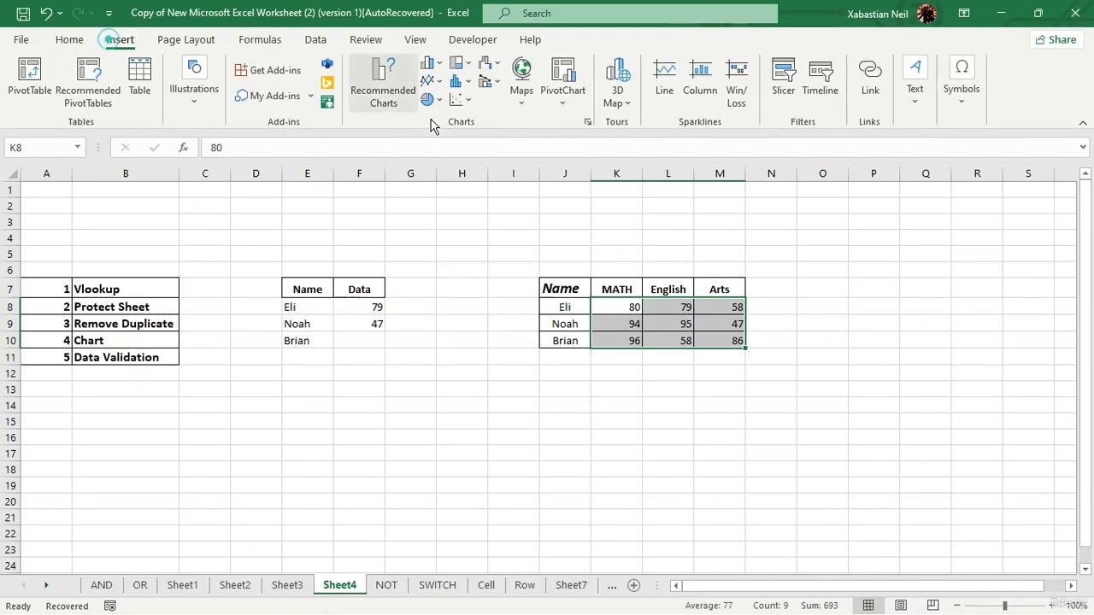
{"action": "left_click", "coordinate": [436, 81]}
{"action": "left_click", "coordinate": [437, 82]}
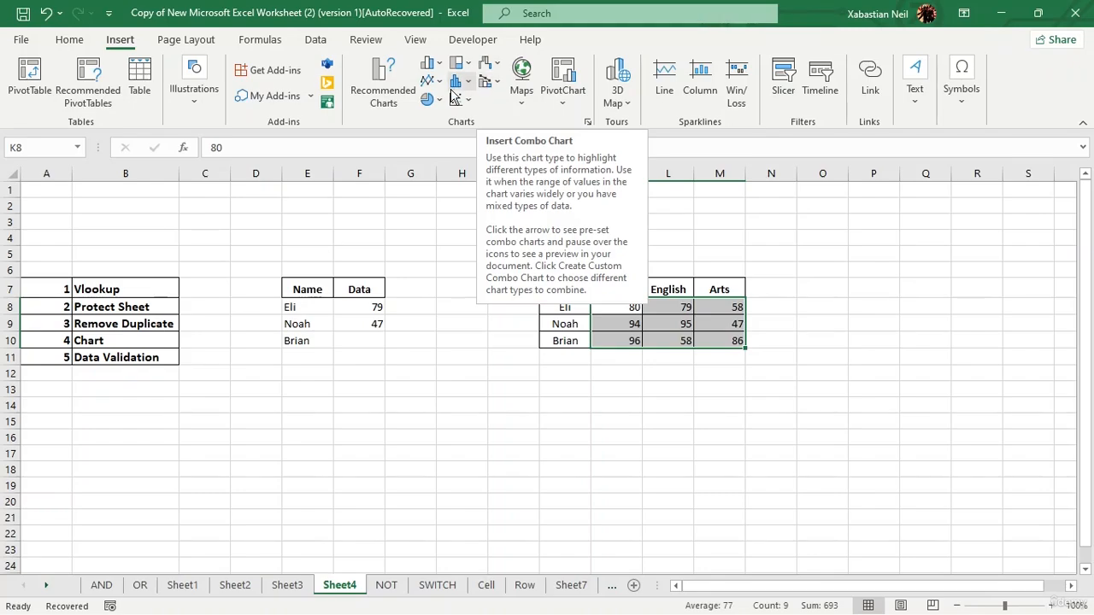
{"action": "left_click", "coordinate": [366, 311]}
{"action": "left_click", "coordinate": [425, 100]}
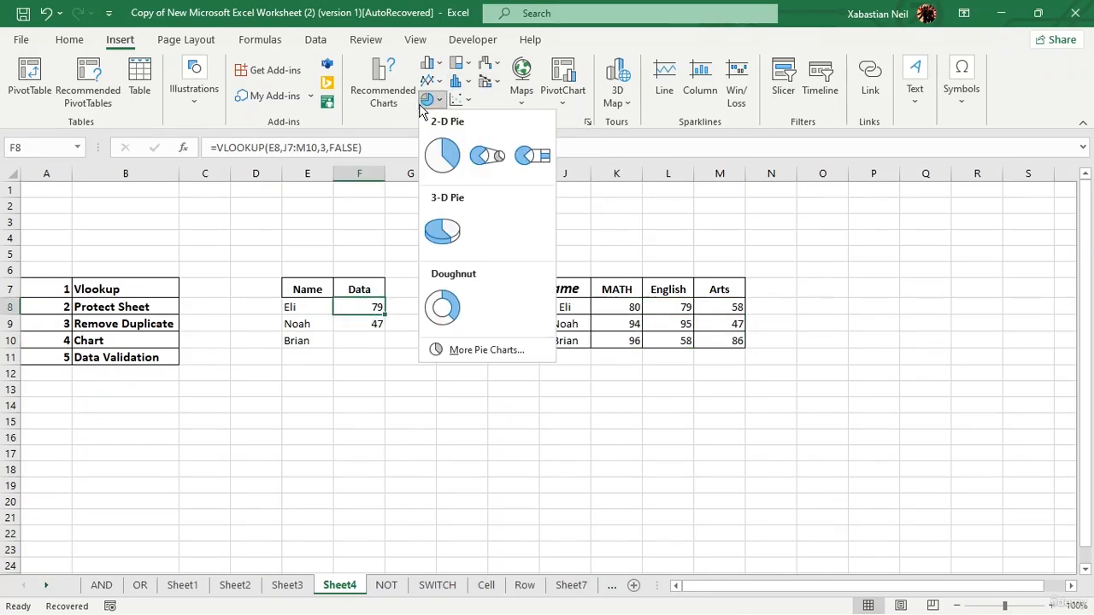
{"action": "left_click", "coordinate": [442, 154]}
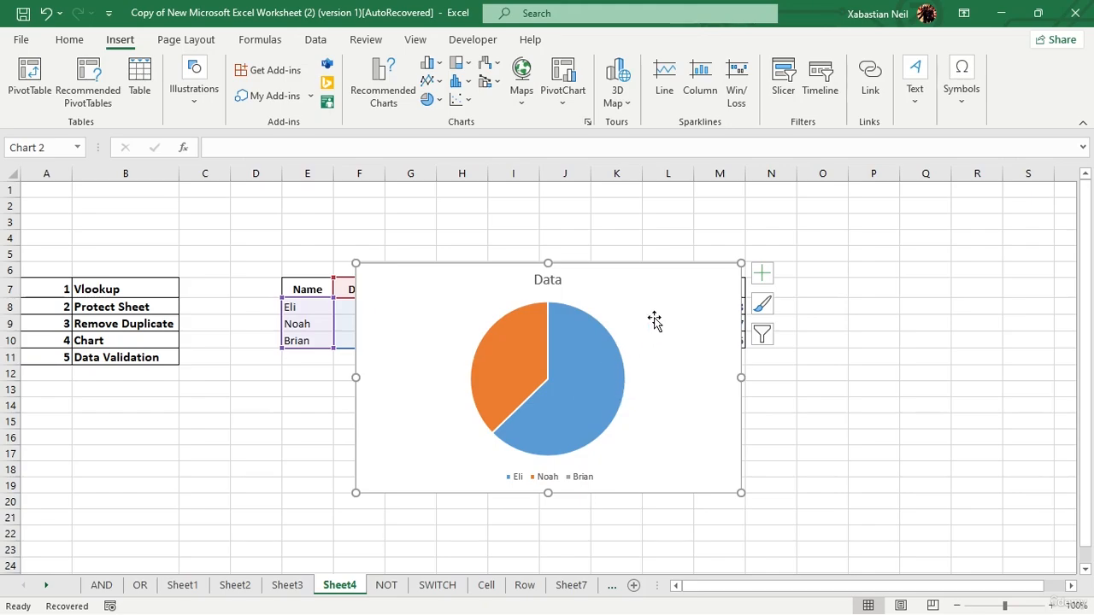
Examine the pie chart's source data and the formatting options for its chart area, data series and legend.
{"action": "double_click", "coordinate": [654, 319]}
{"action": "left_click", "coordinate": [582, 362]}
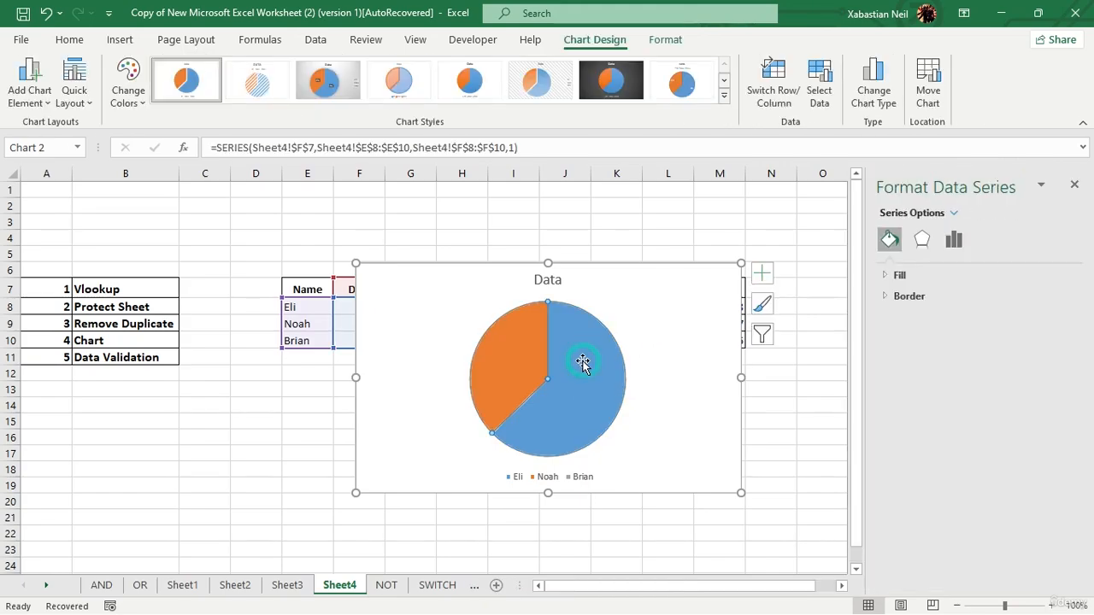
{"action": "right_click", "coordinate": [582, 362]}
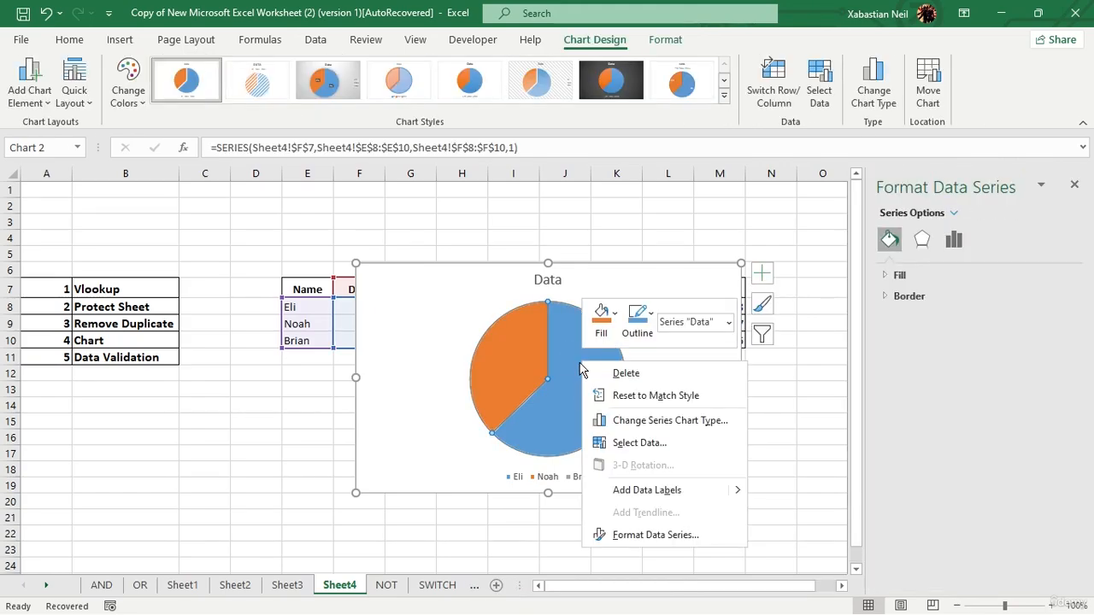
{"action": "left_click", "coordinate": [651, 442]}
{"action": "left_click", "coordinate": [861, 229]}
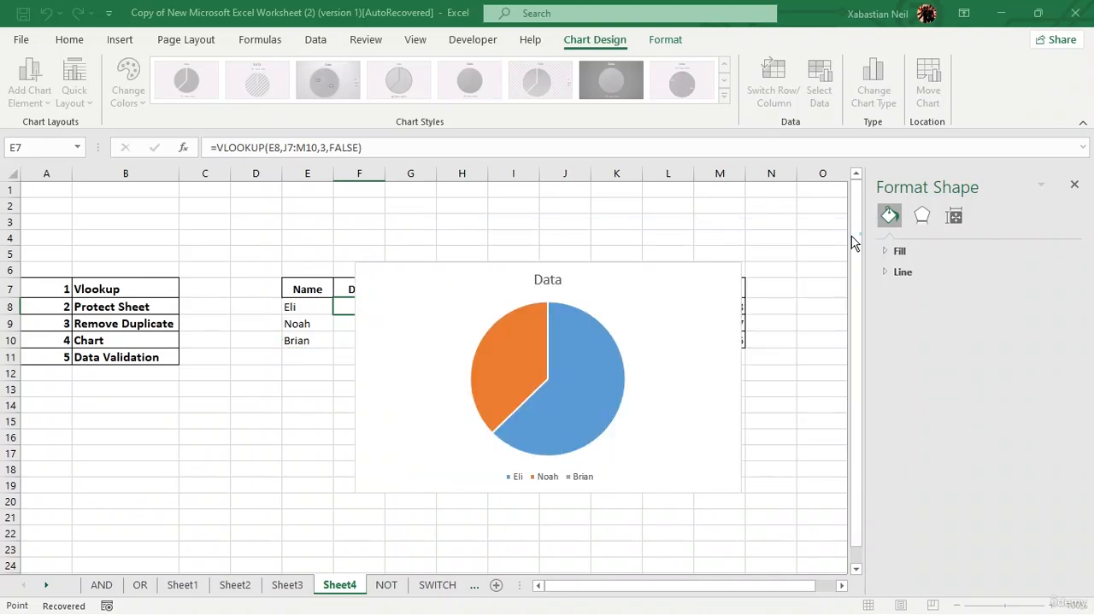
{"action": "right_click", "coordinate": [515, 327]}
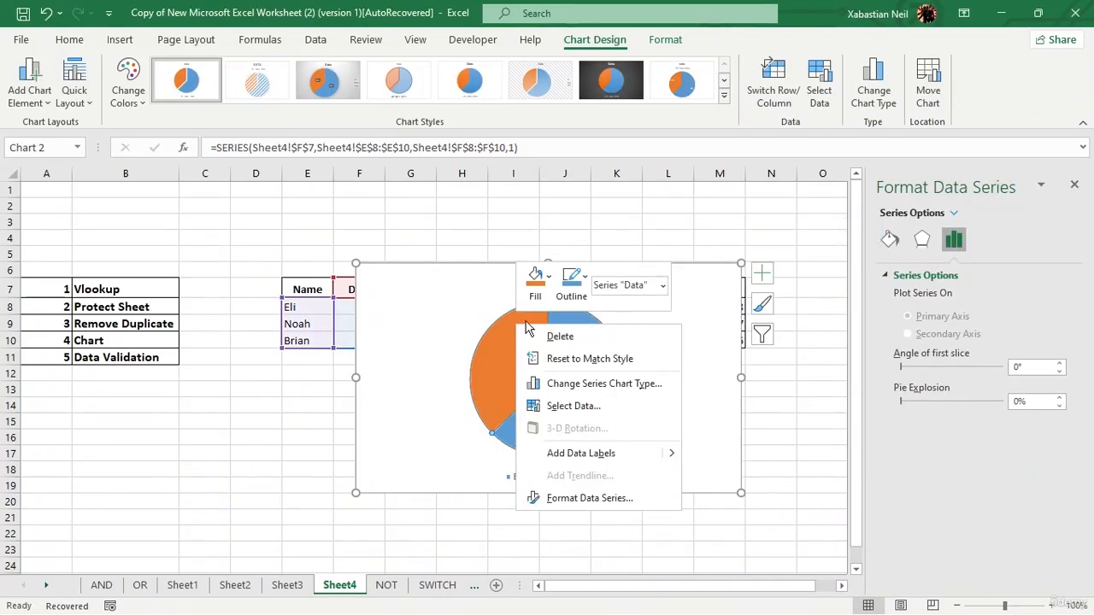
{"action": "left_click", "coordinate": [614, 501]}
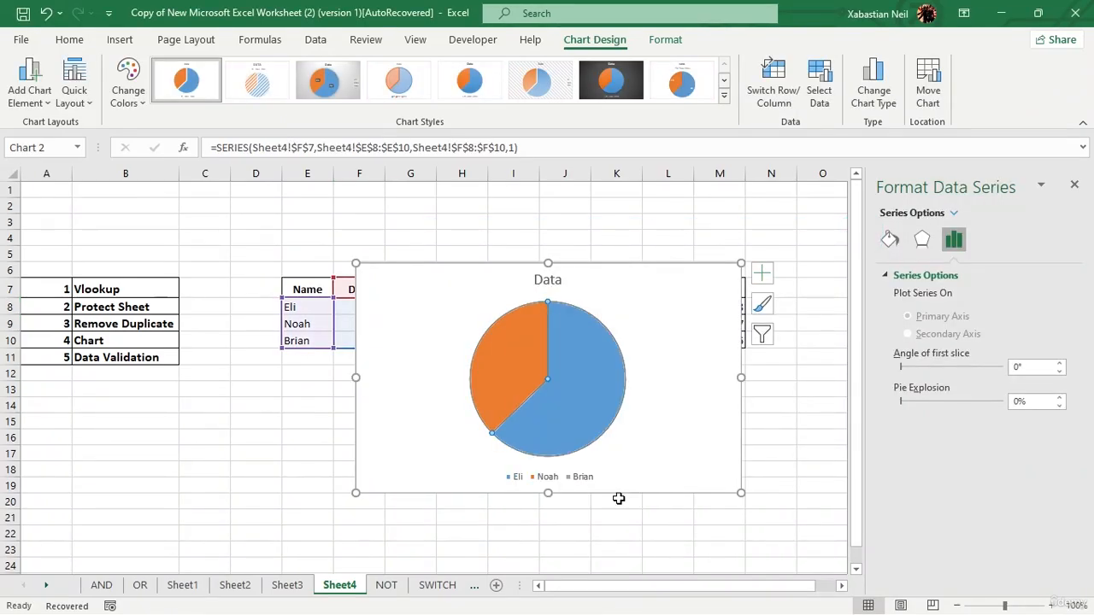
{"action": "left_click", "coordinate": [674, 323]}
{"action": "left_click", "coordinate": [566, 476]}
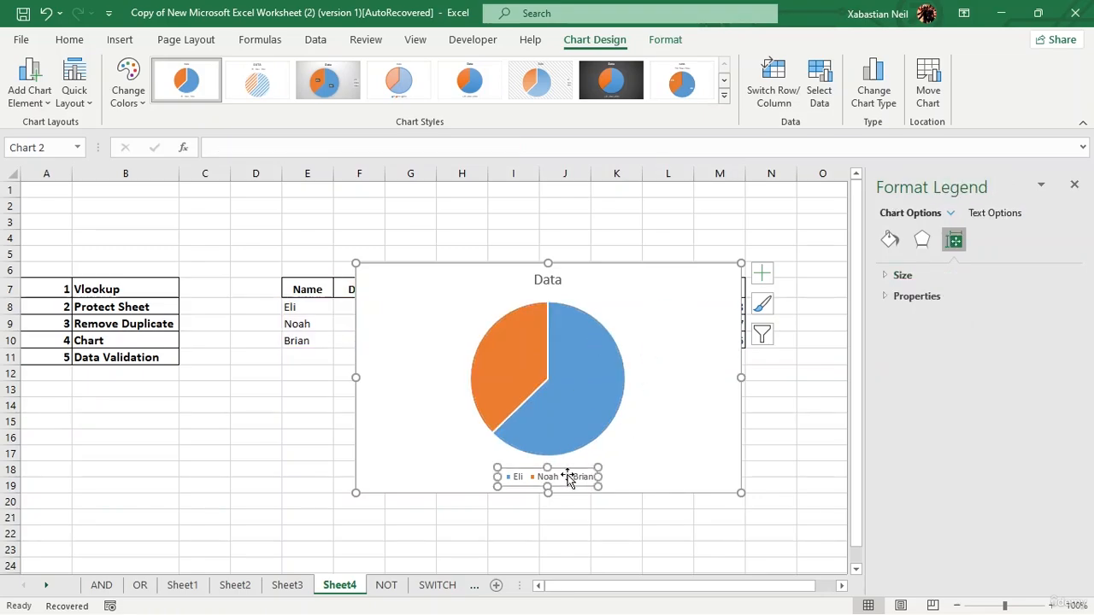
{"action": "left_click", "coordinate": [615, 407]}
Move the pie chart clear of the Name and Data table, and enter 5487 in F10 before replacing it with 87.
{"action": "left_click_drag", "start_coordinate": [672, 298], "coordinate": [775, 328]}
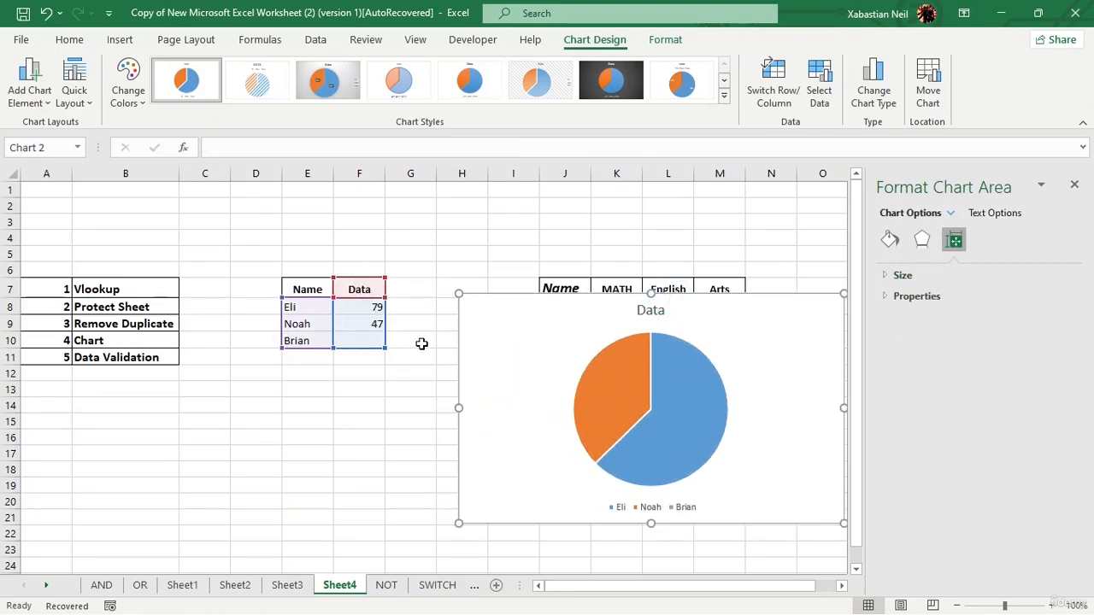
{"action": "left_click", "coordinate": [379, 342]}
{"action": "type", "text": "5487"}
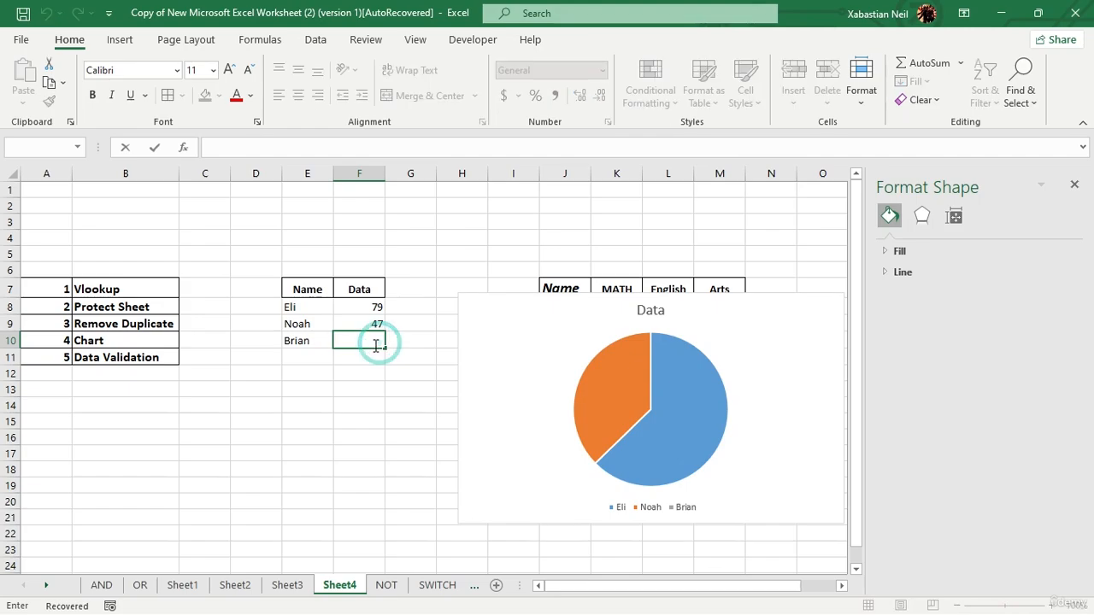
{"action": "key", "text": "Return"}
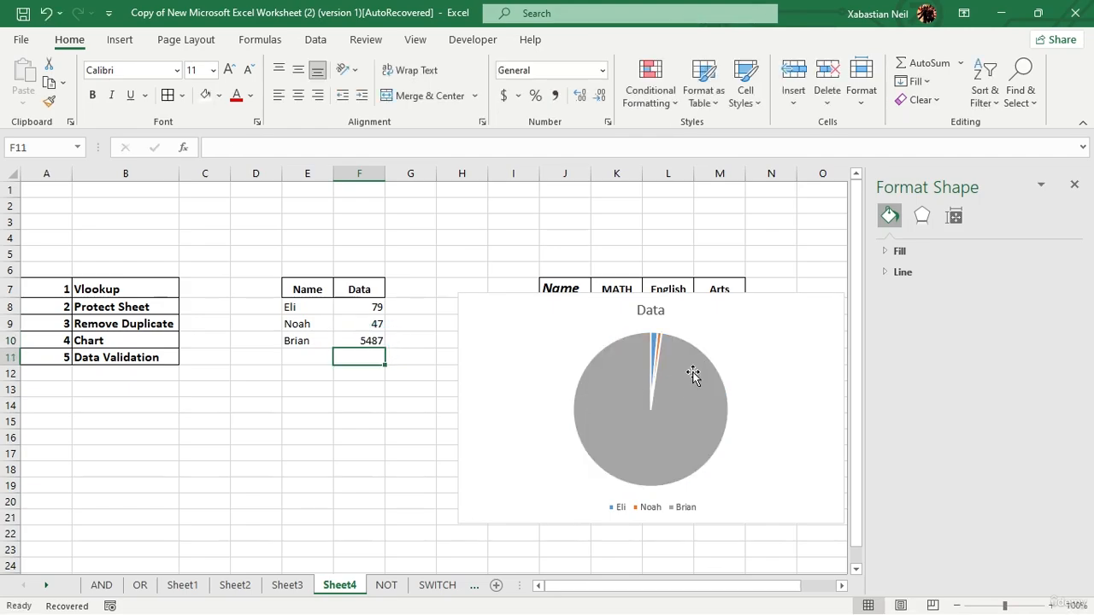
{"action": "double_click", "coordinate": [375, 342]}
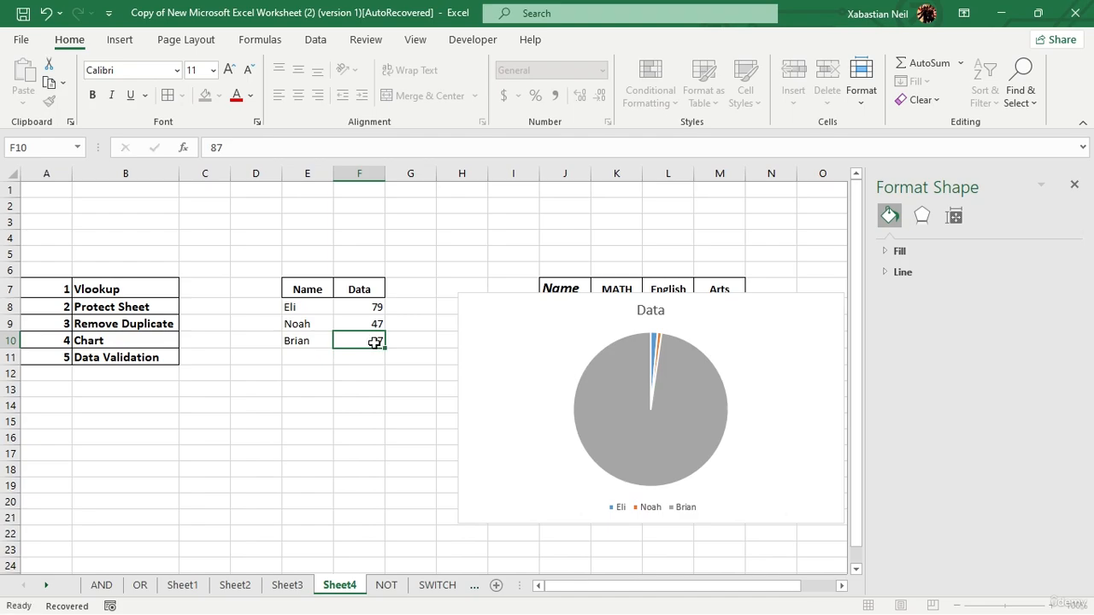
{"action": "key", "text": "Return"}
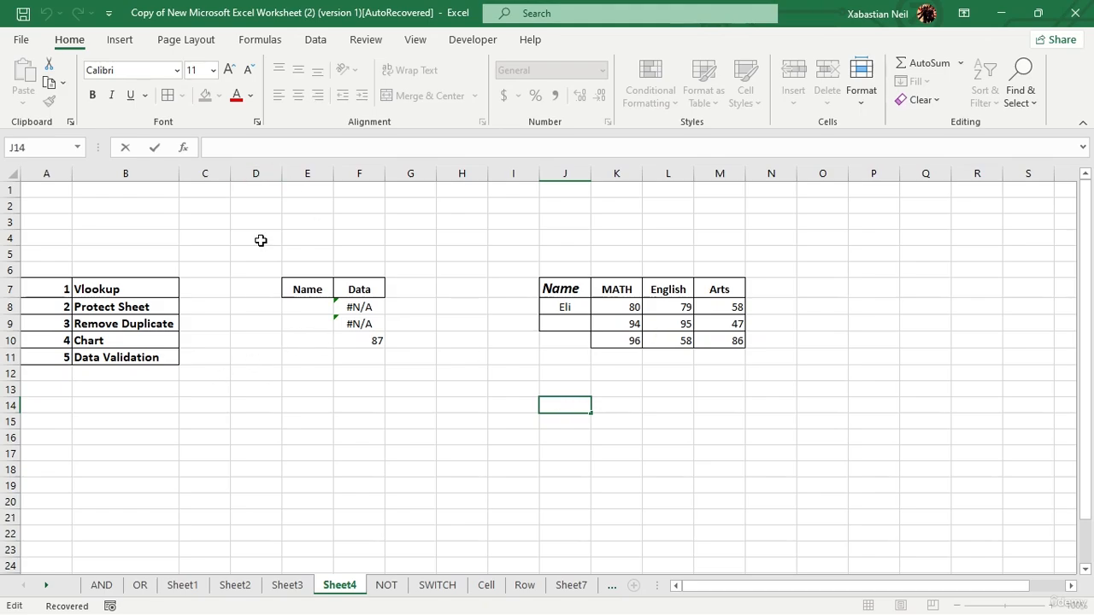
Examine the Data Validation tool's description and its available options.
{"action": "left_click", "coordinate": [325, 46]}
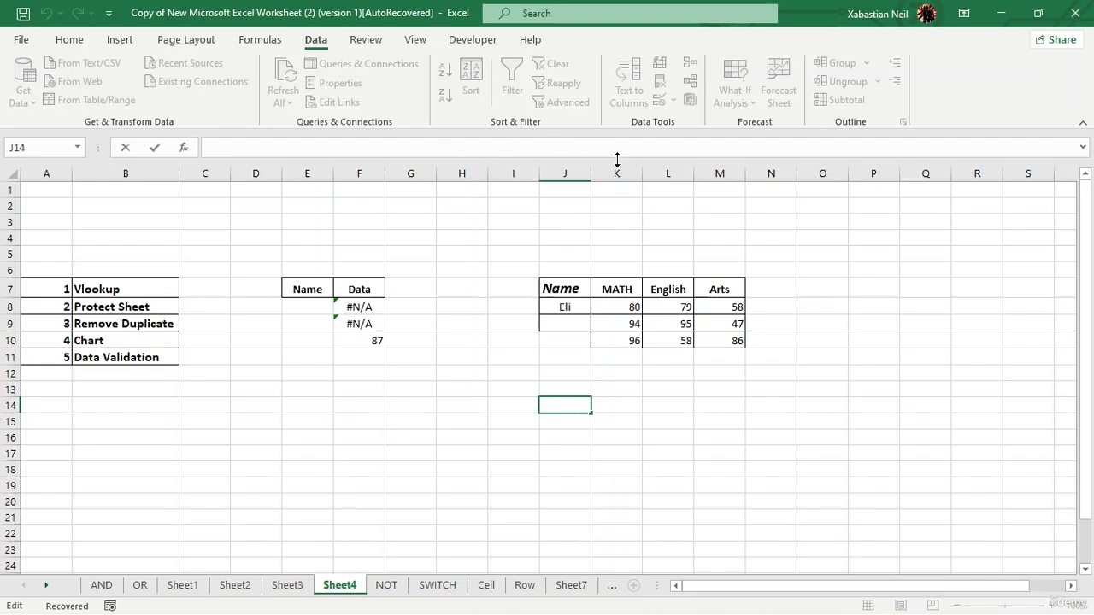
{"action": "left_click", "coordinate": [413, 270]}
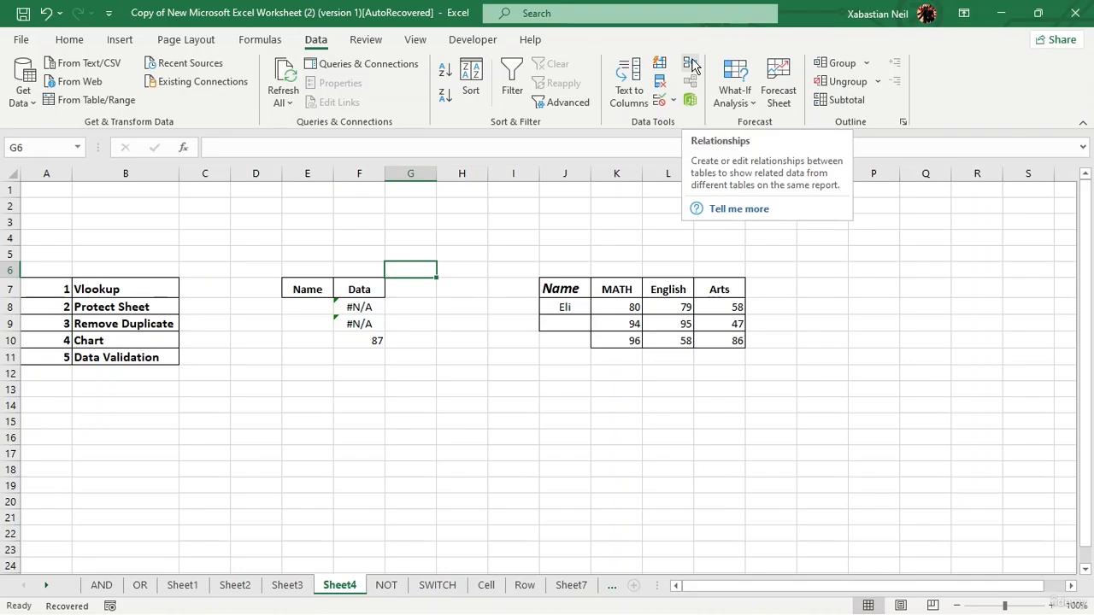
{"action": "left_click", "coordinate": [674, 101]}
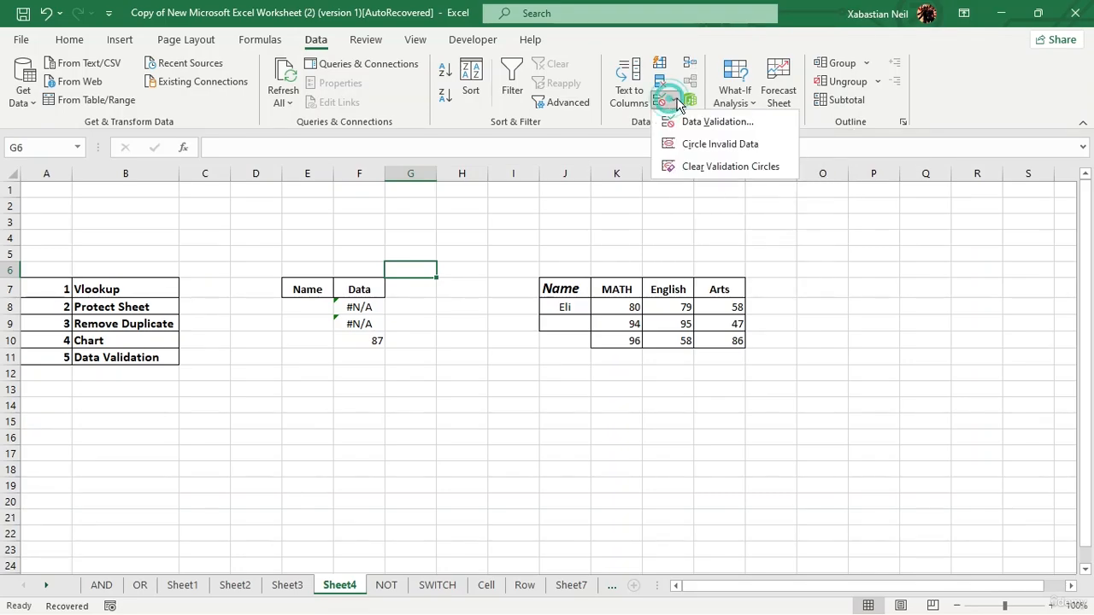
{"action": "left_click", "coordinate": [704, 325]}
Fill in the two missing first names in J9 and J10 of the scores table.
{"action": "double_click", "coordinate": [566, 324]}
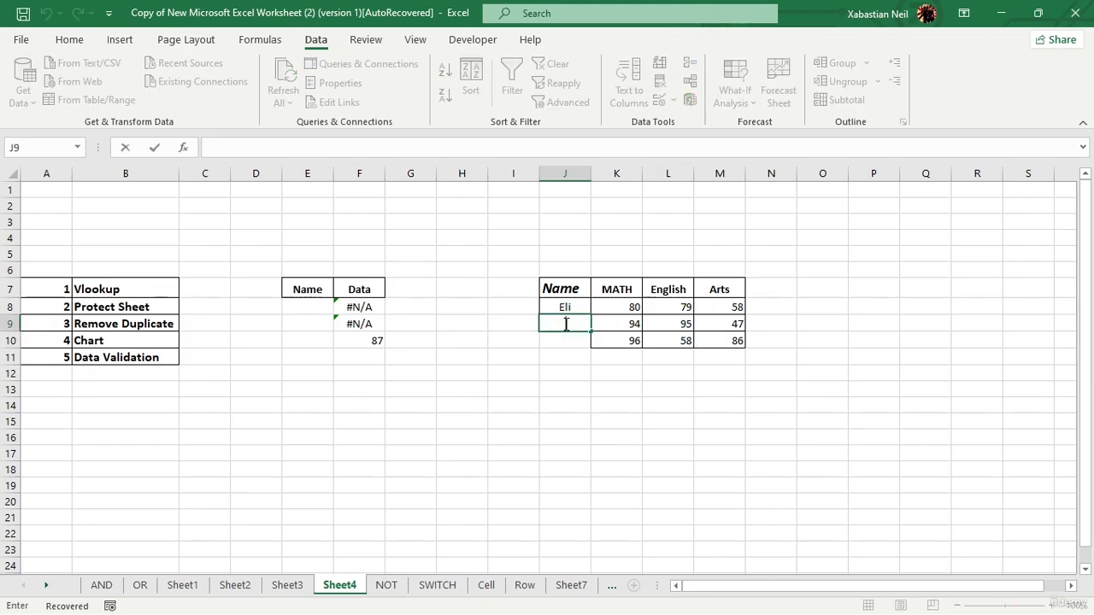
{"action": "type", "text": "Noah"}
{"action": "key", "text": "Return"}
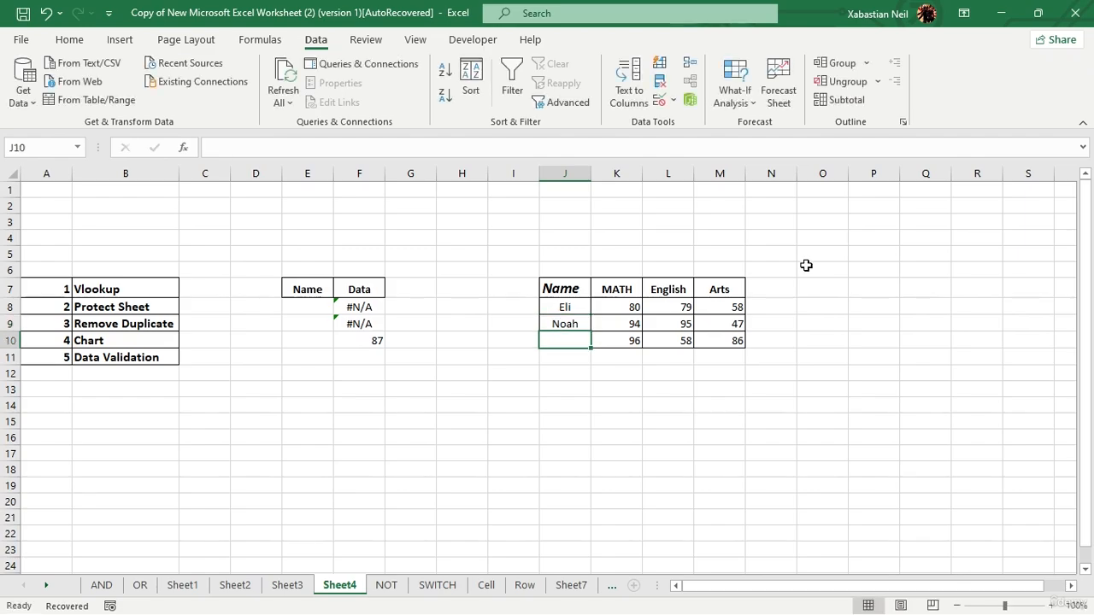
{"action": "type", "text": "Mart"}
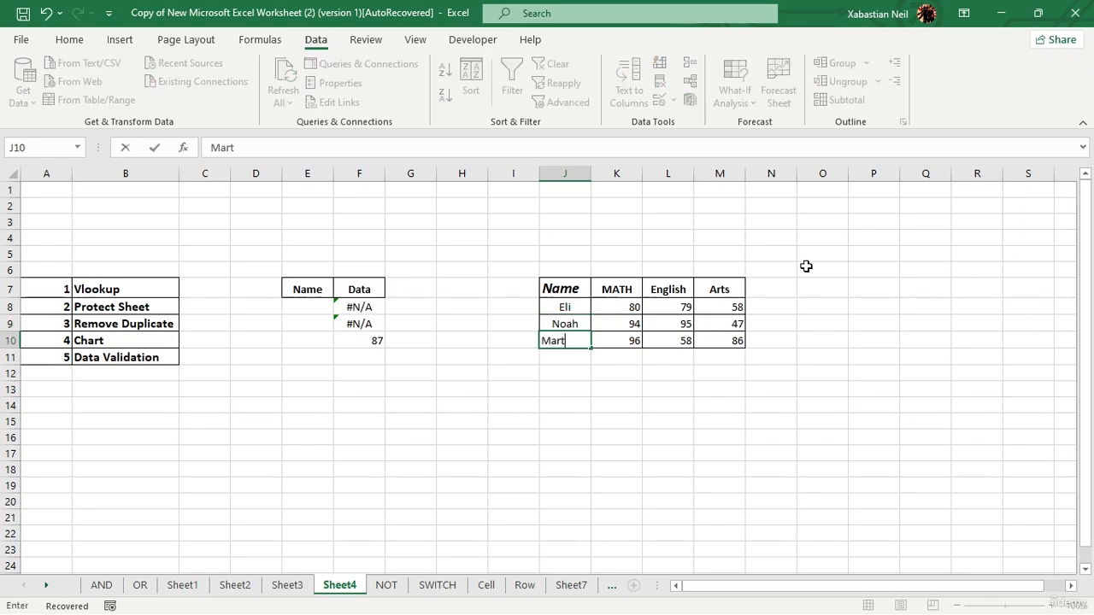
{"action": "type", "text": "ha"}
{"action": "left_click", "coordinate": [600, 418]}
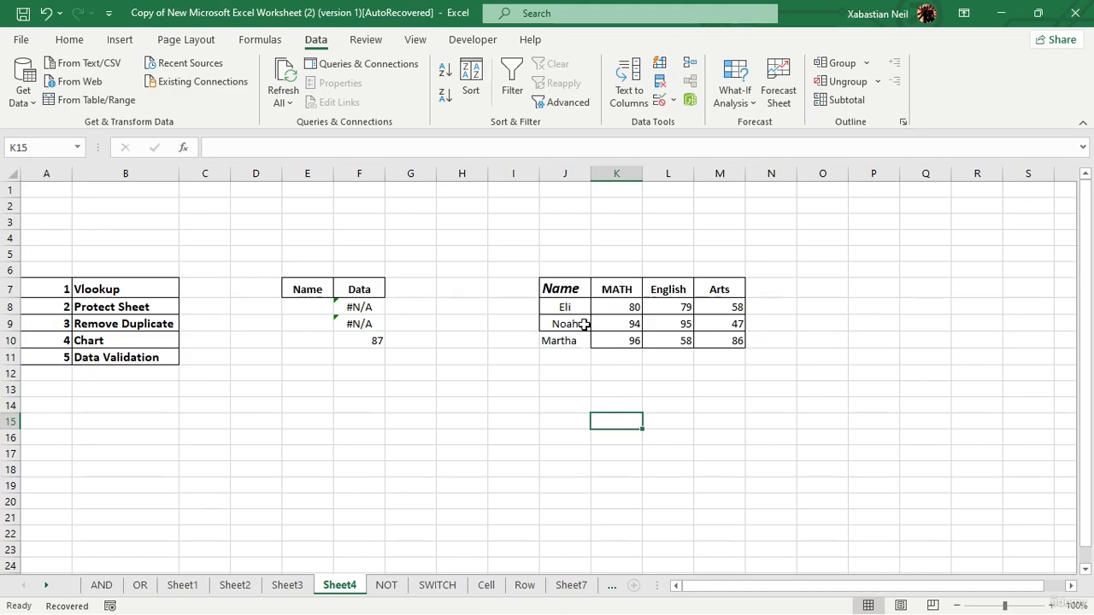
{"action": "left_click_drag", "start_coordinate": [583, 323], "coordinate": [578, 341]}
{"action": "key", "text": "ctrl+c"}
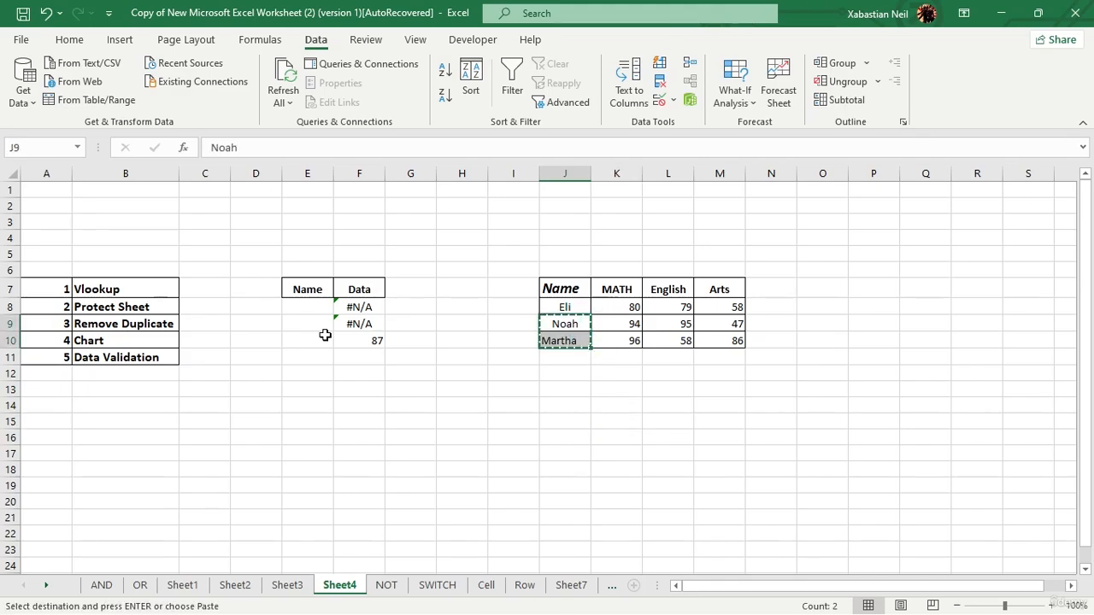
{"action": "left_click", "coordinate": [314, 309]}
{"action": "key", "text": "Escape"}
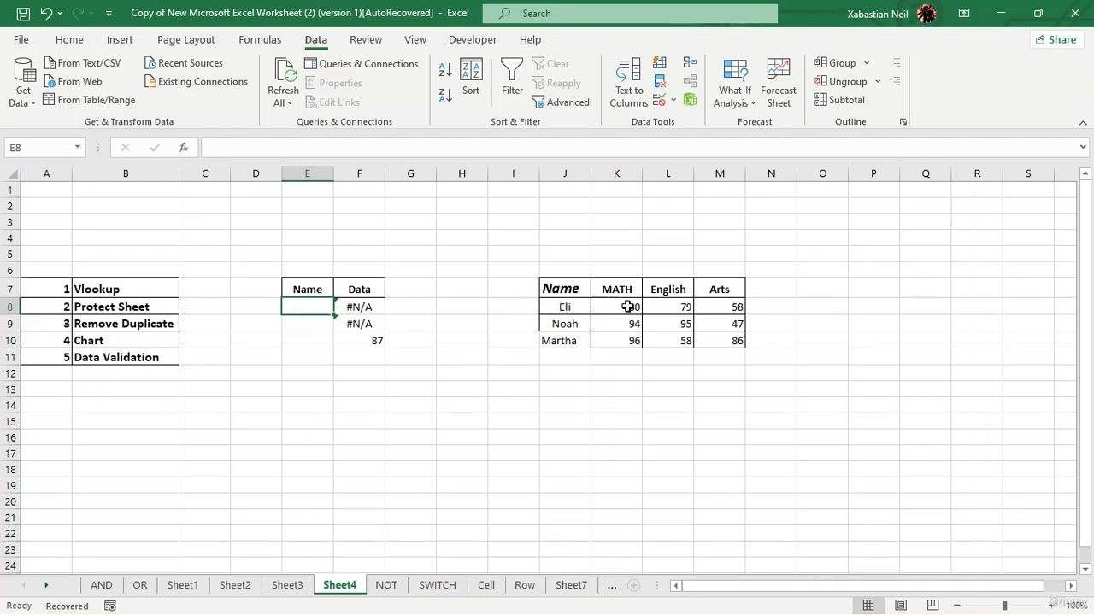
Move the two names from J9:J10 into E8:E9 under the Name heading.
{"action": "left_click_drag", "start_coordinate": [629, 319], "coordinate": [565, 325]}
{"action": "left_click", "coordinate": [556, 374]}
{"action": "key", "text": "ctrl+c"}
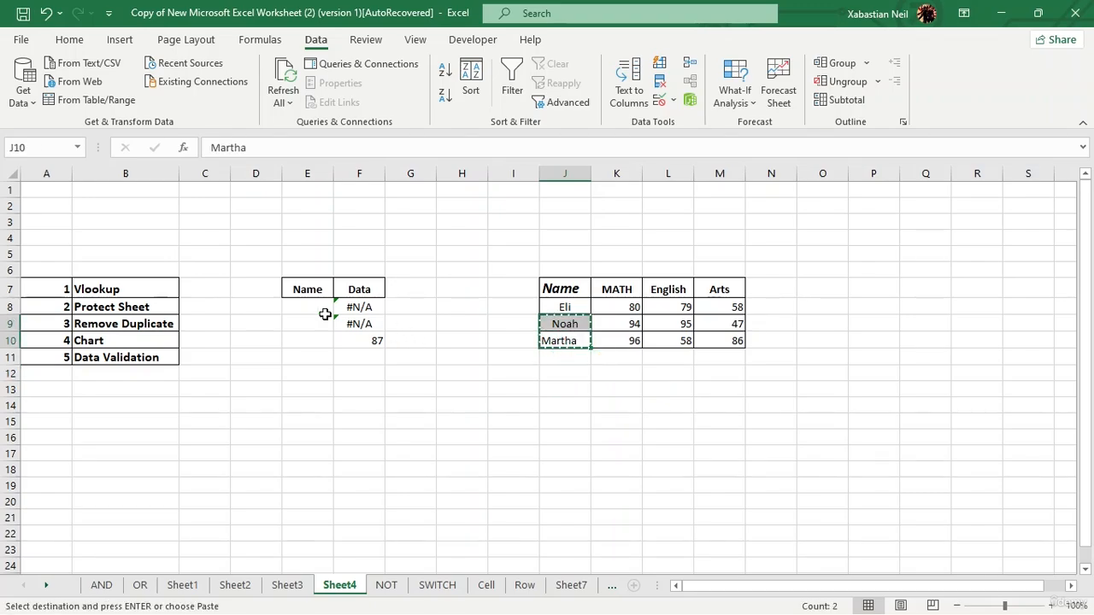
{"action": "left_click", "coordinate": [307, 307]}
{"action": "key", "text": "ctrl+v"}
{"action": "left_click", "coordinate": [472, 376]}
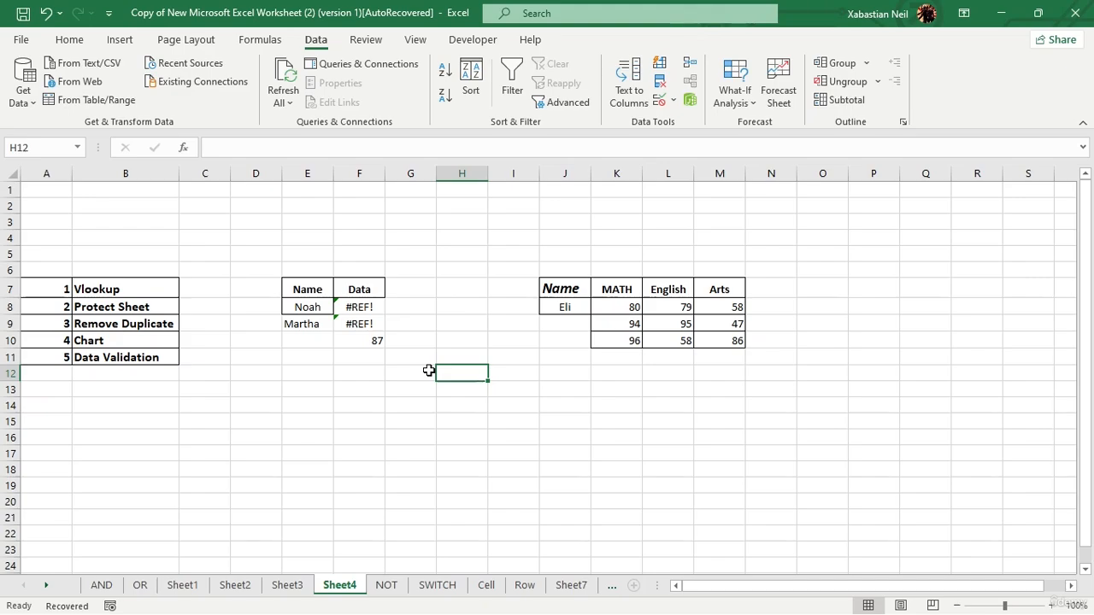
Apply data validation to J8 that allows a List with the source =$E$8:$E$9.
{"action": "left_click", "coordinate": [576, 308]}
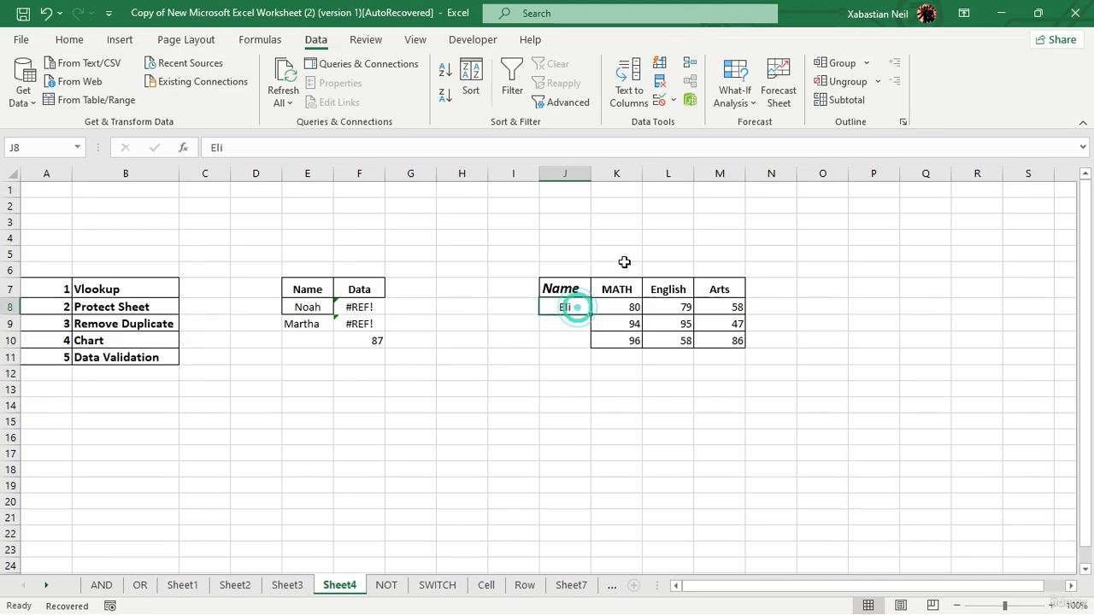
{"action": "left_click", "coordinate": [662, 106]}
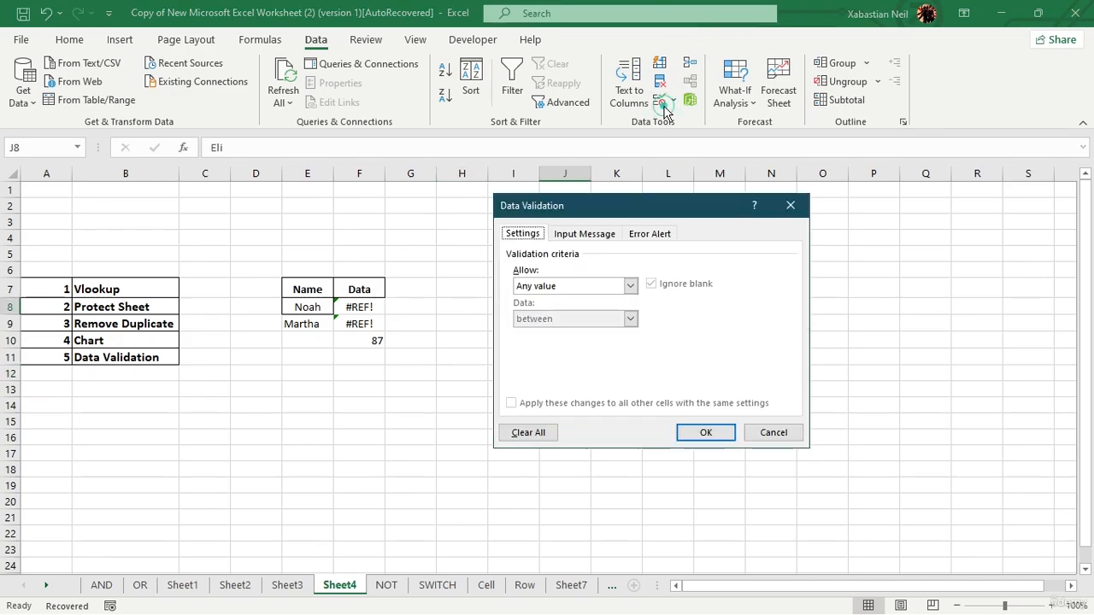
{"action": "left_click", "coordinate": [628, 287]}
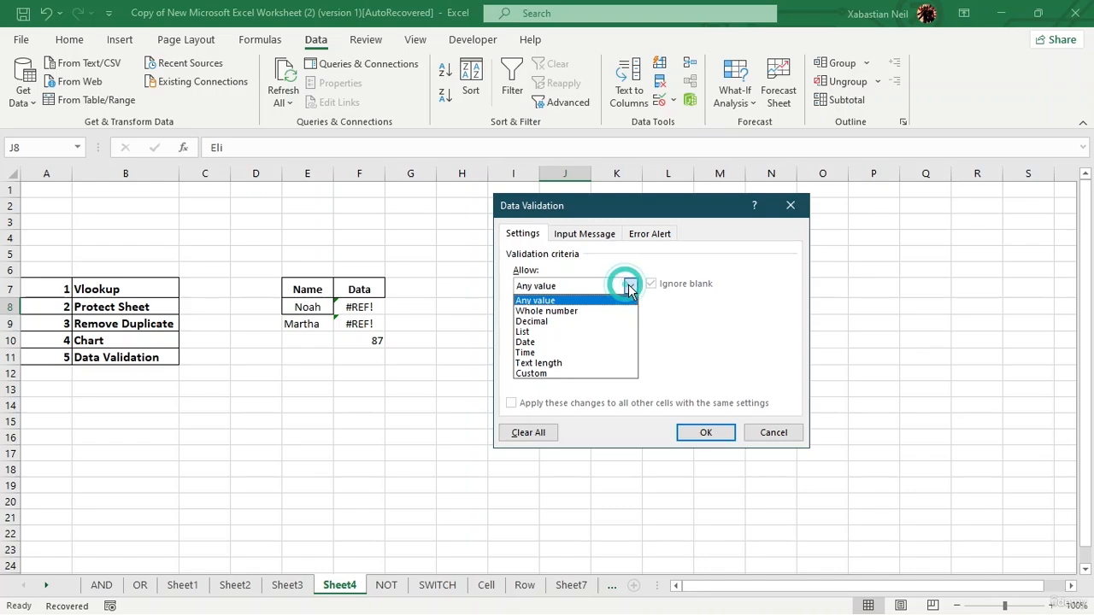
{"action": "left_click", "coordinate": [545, 331]}
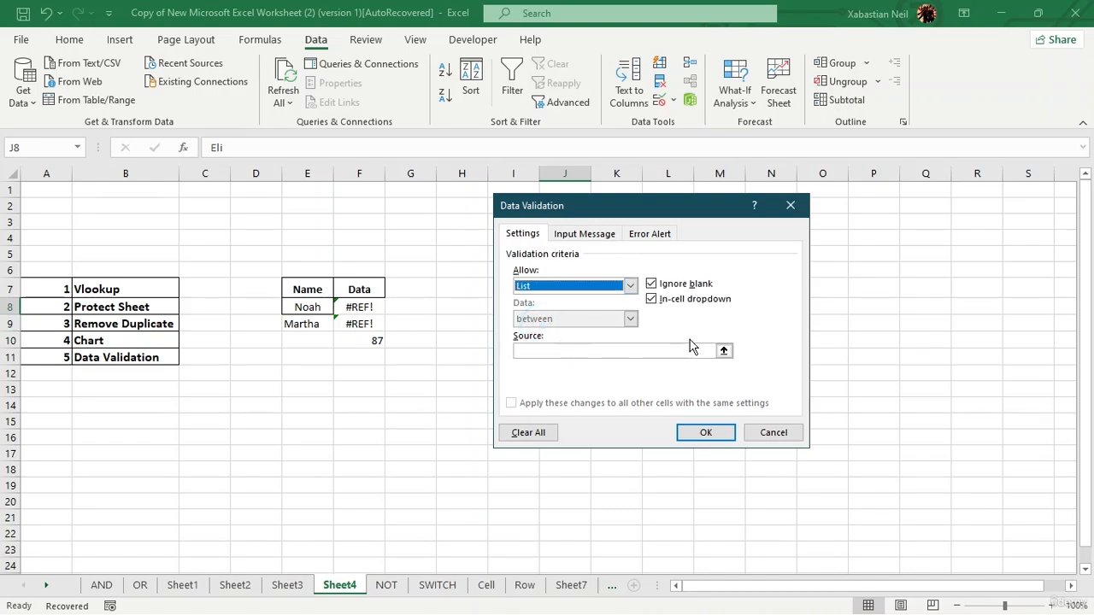
{"action": "left_click", "coordinate": [722, 350]}
{"action": "mouse_move", "coordinate": [312, 309]}
{"action": "left_mouse_down"}
{"action": "mouse_move", "coordinate": [306, 338]}
{"action": "mouse_move", "coordinate": [318, 326]}
{"action": "left_mouse_up"}
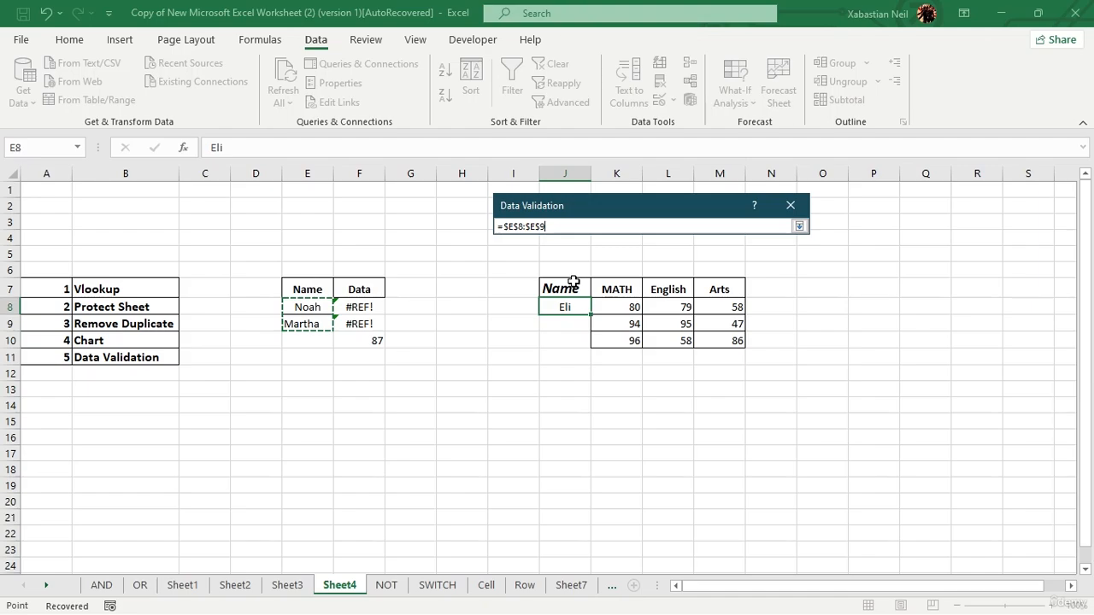
{"action": "key", "text": "Return"}
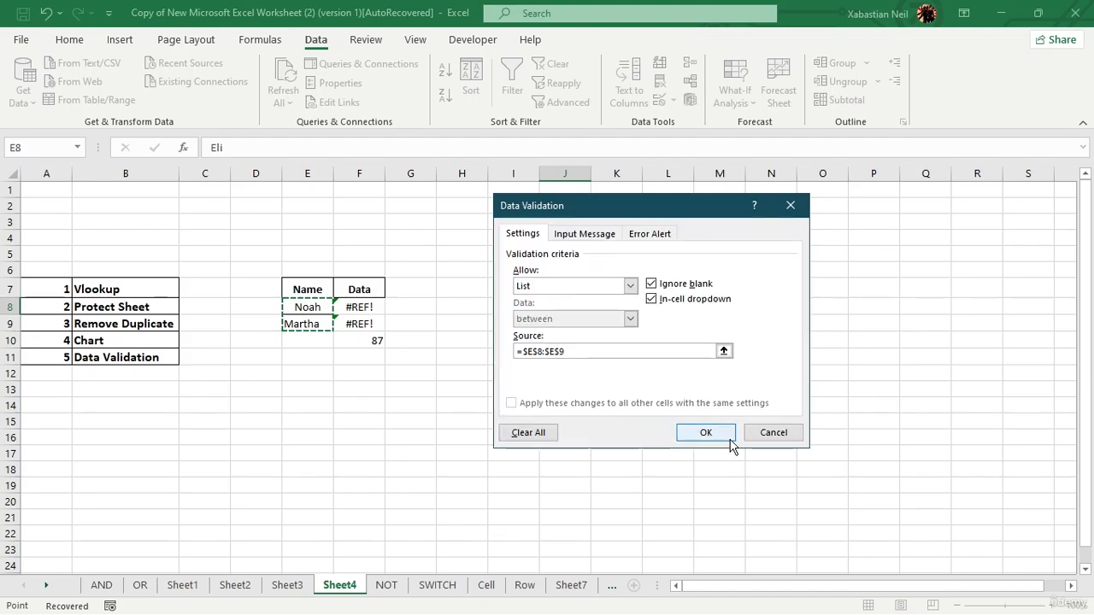
{"action": "left_click", "coordinate": [729, 435]}
Choose the first name offered by the validation list in J8.
{"action": "left_click", "coordinate": [598, 307]}
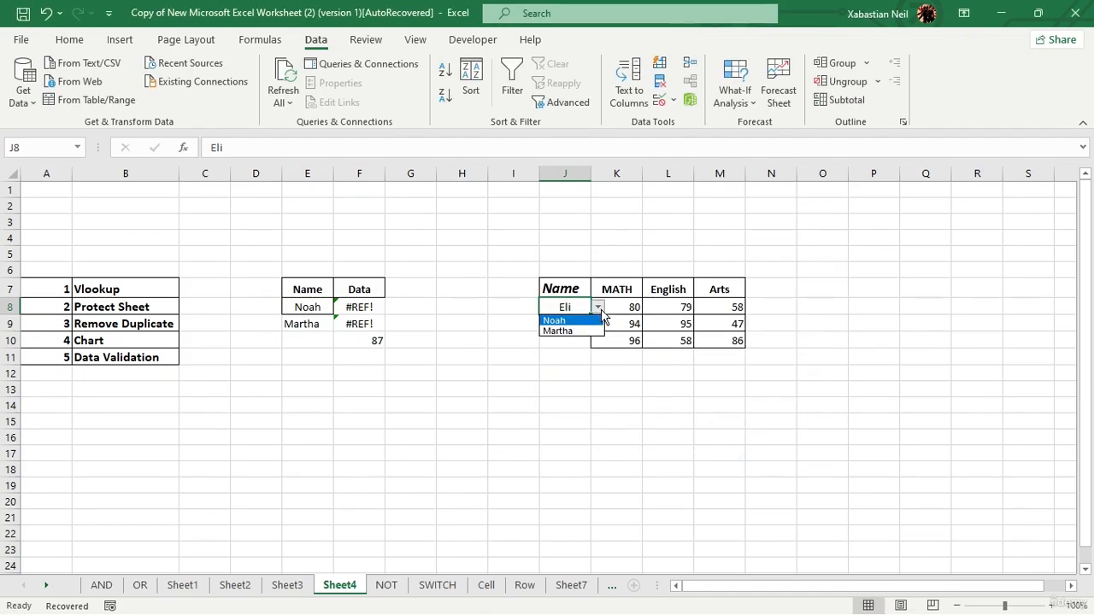
{"action": "left_click", "coordinate": [527, 357]}
{"action": "left_click", "coordinate": [601, 310]}
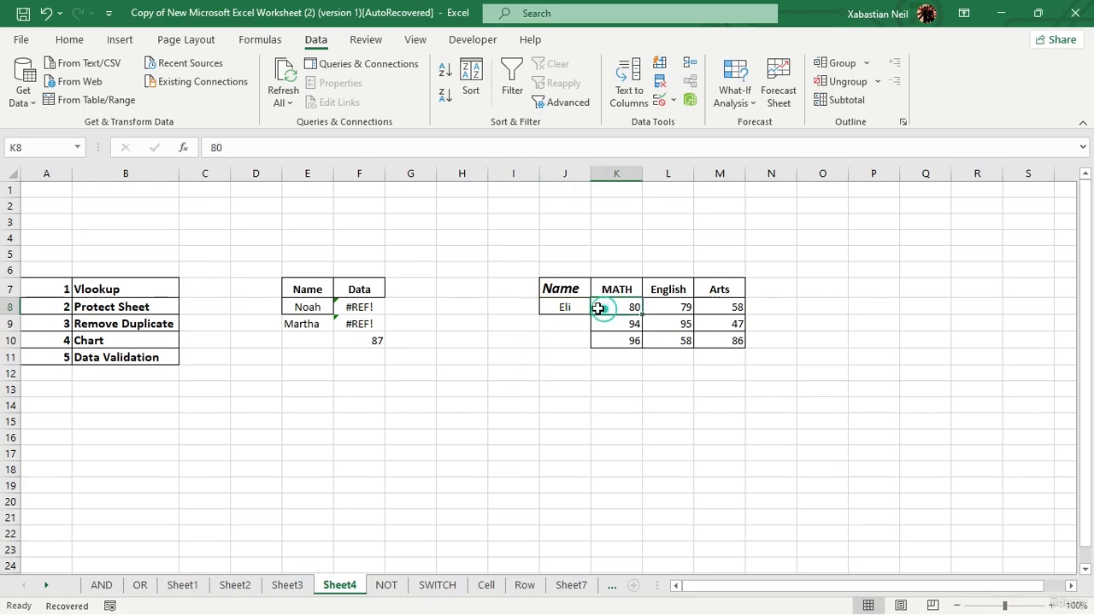
{"action": "left_click", "coordinate": [588, 308]}
{"action": "left_click", "coordinate": [598, 307]}
{"action": "left_click", "coordinate": [580, 320]}
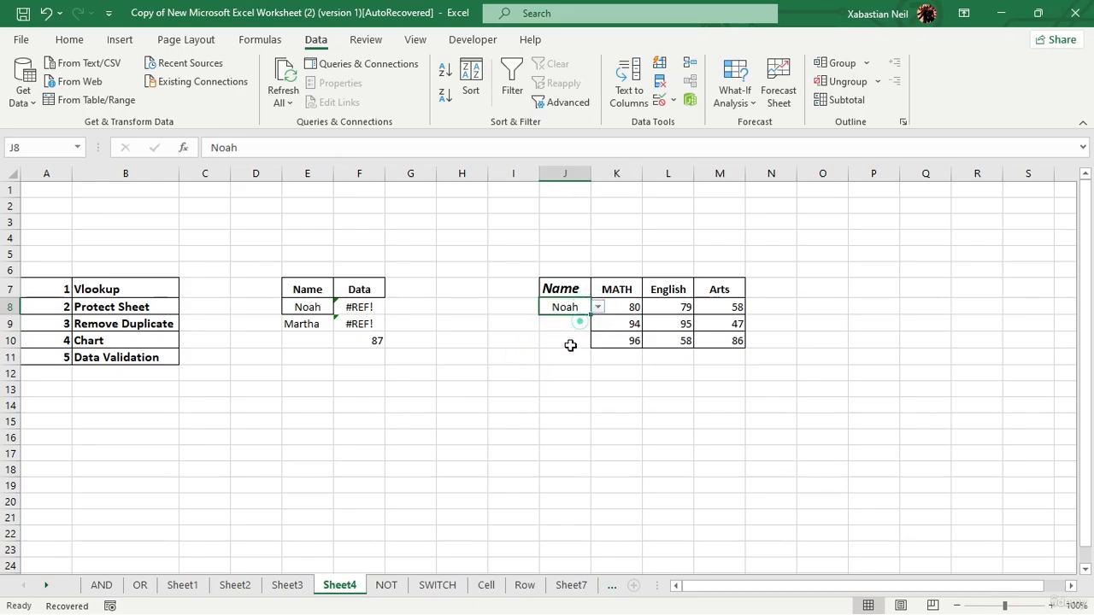
Leave J9 empty and undo the last name choice in J8.
{"action": "left_click", "coordinate": [571, 327]}
{"action": "double_click", "coordinate": [570, 327]}
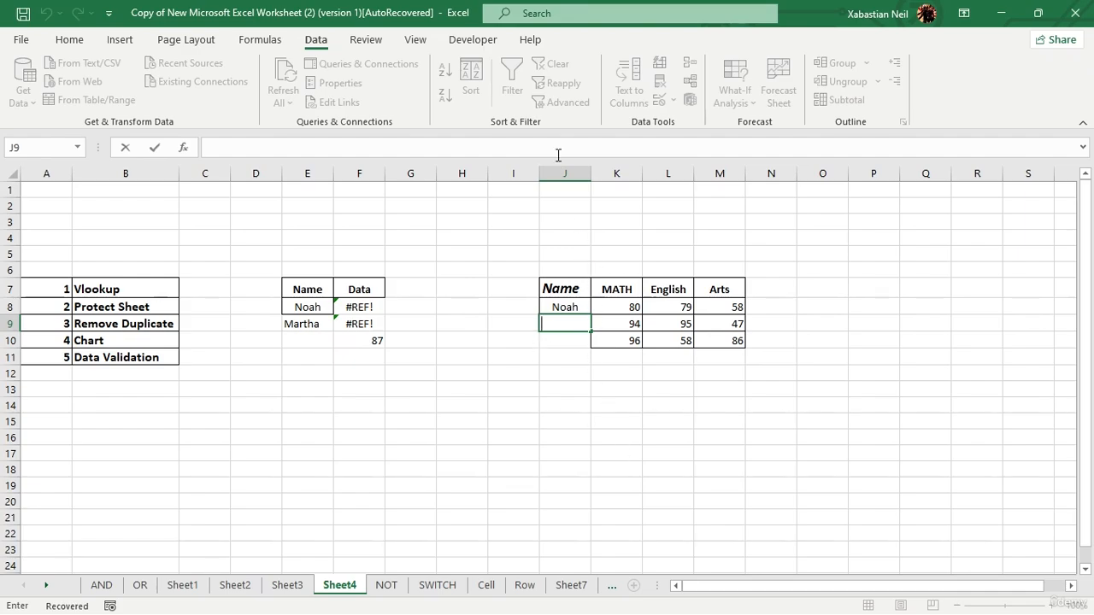
{"action": "left_click", "coordinate": [320, 287]}
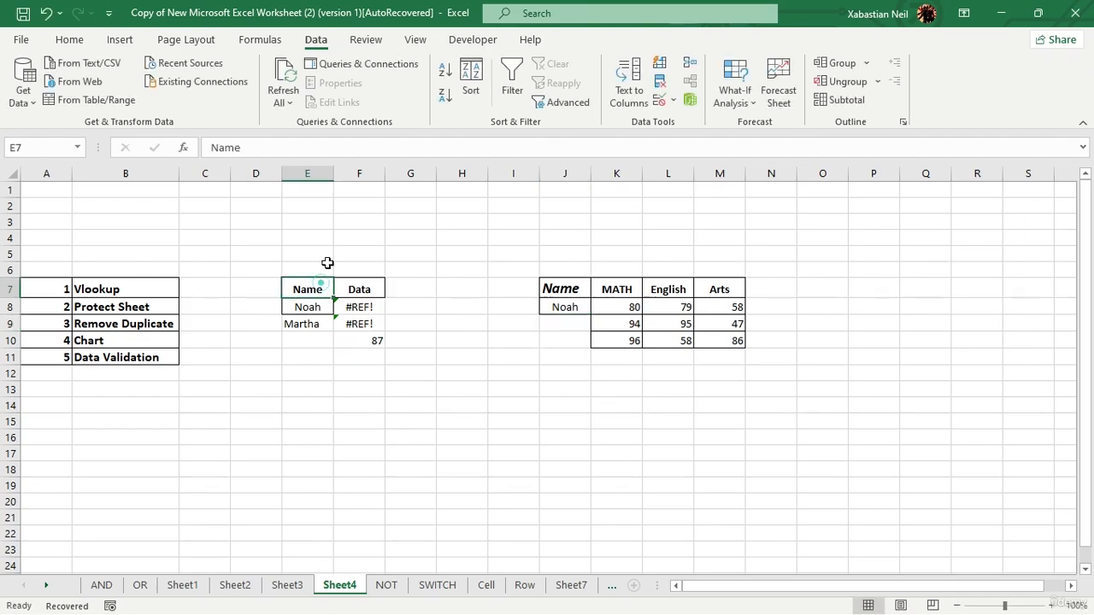
{"action": "left_click", "coordinate": [47, 15]}
{"action": "left_click", "coordinate": [568, 307]}
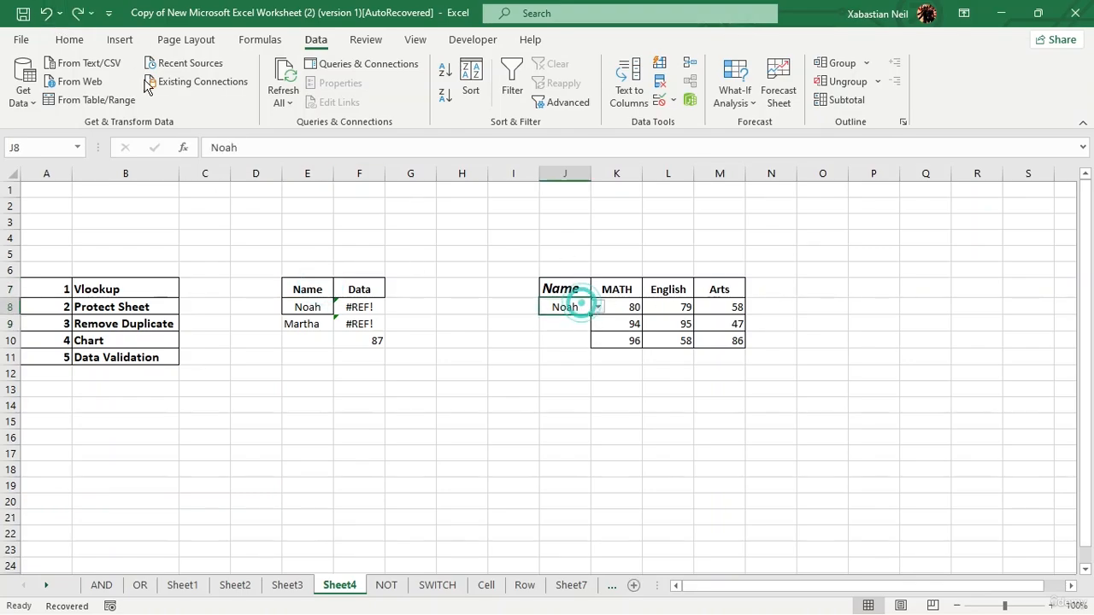
{"action": "left_click", "coordinate": [47, 15]}
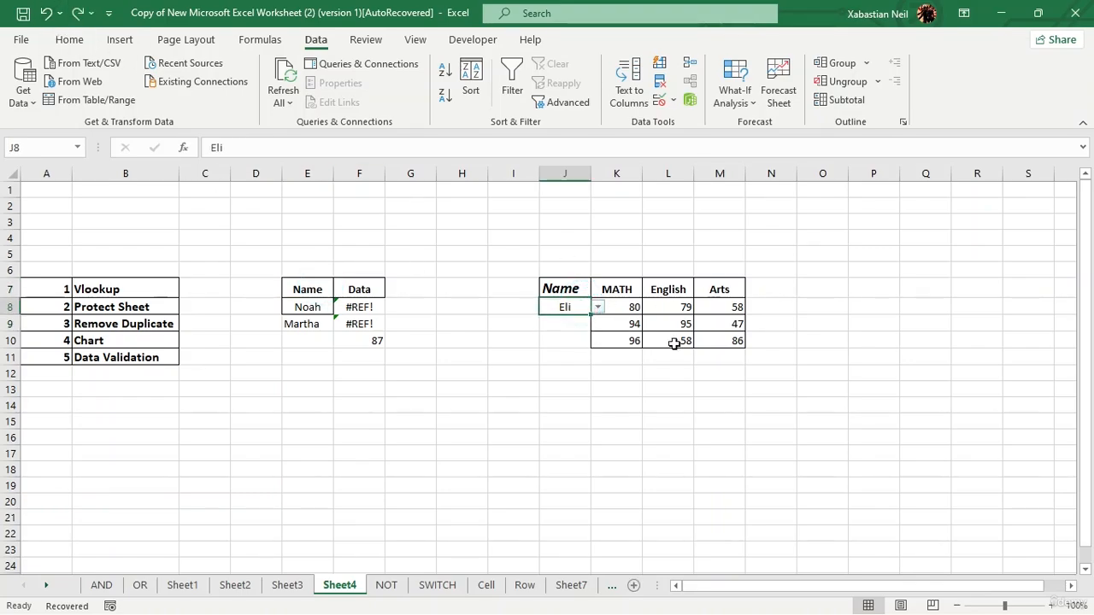
Undo the validation on J8 and apply List validation to the whole of column J with the source =$E$8:$E$9.
{"action": "left_click", "coordinate": [47, 14]}
{"action": "left_click", "coordinate": [564, 167]}
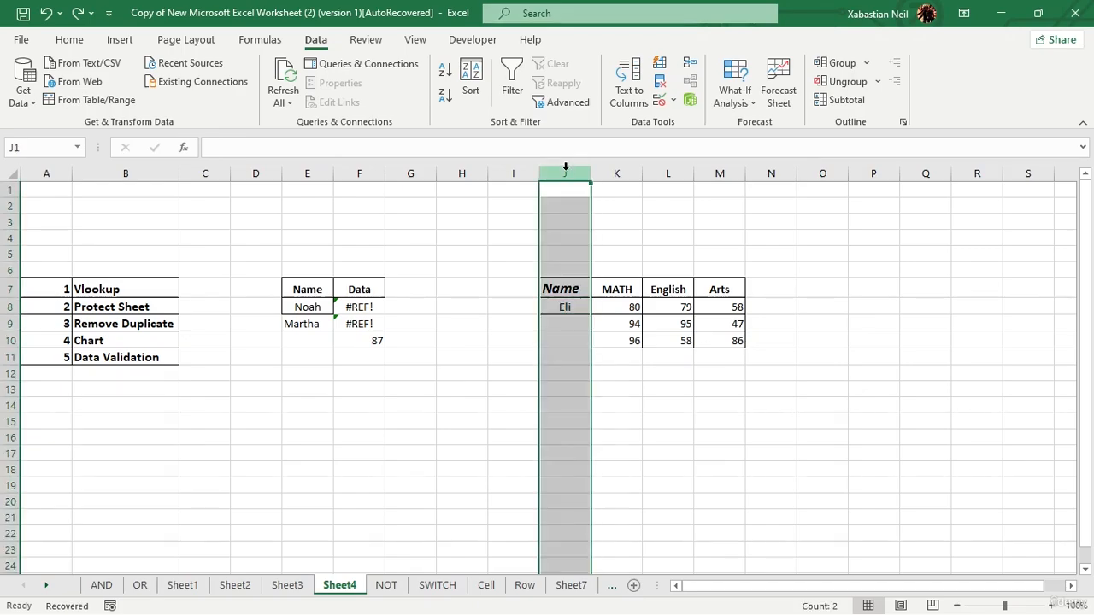
{"action": "left_click", "coordinate": [659, 101]}
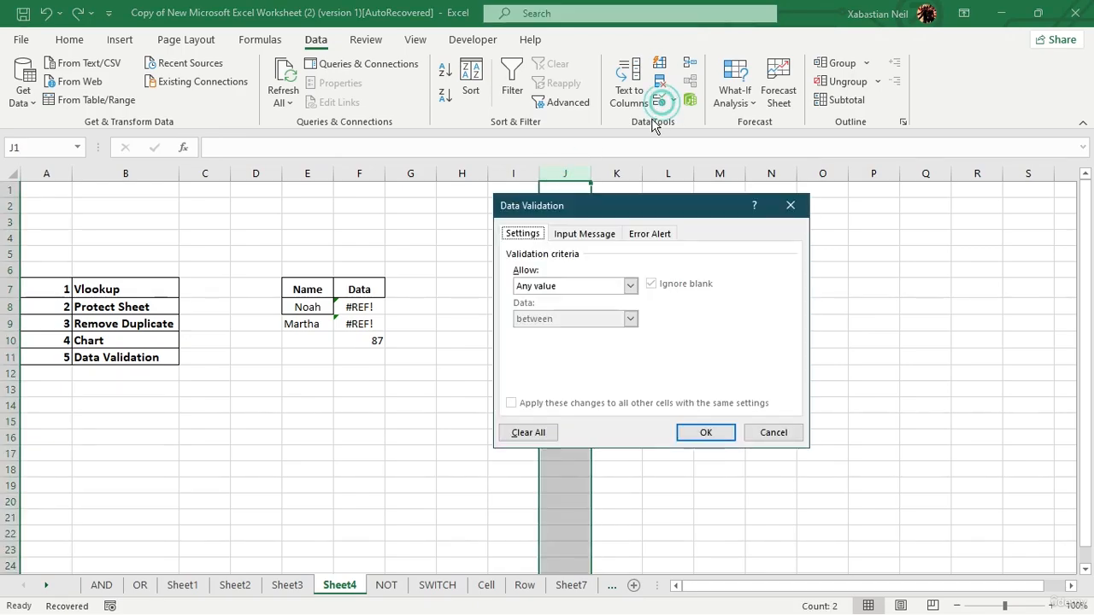
{"action": "left_click", "coordinate": [629, 285]}
{"action": "left_click", "coordinate": [541, 332]}
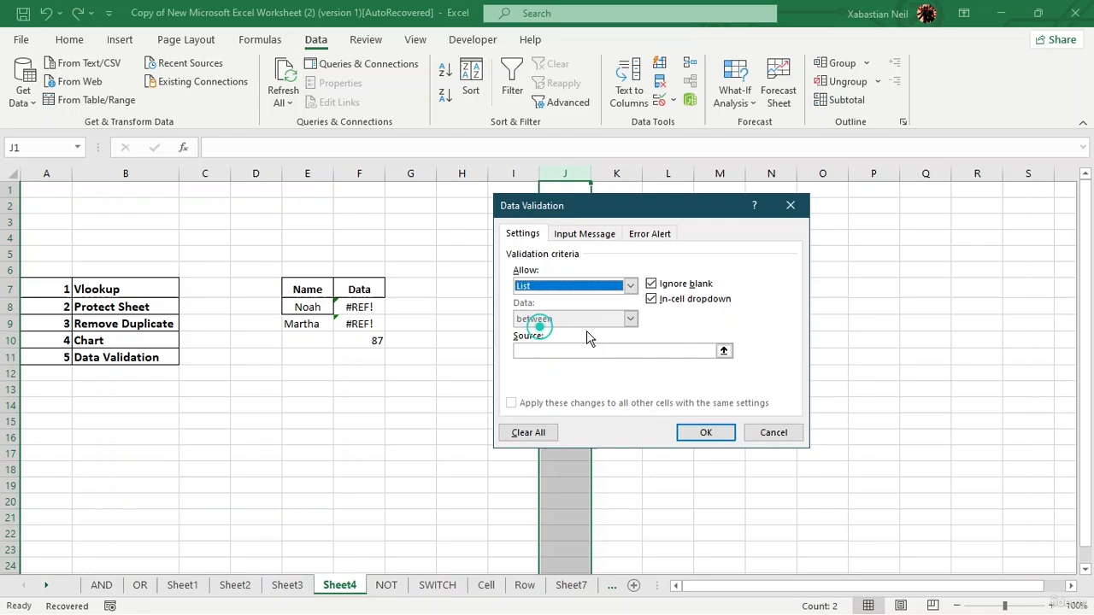
{"action": "left_click", "coordinate": [665, 351]}
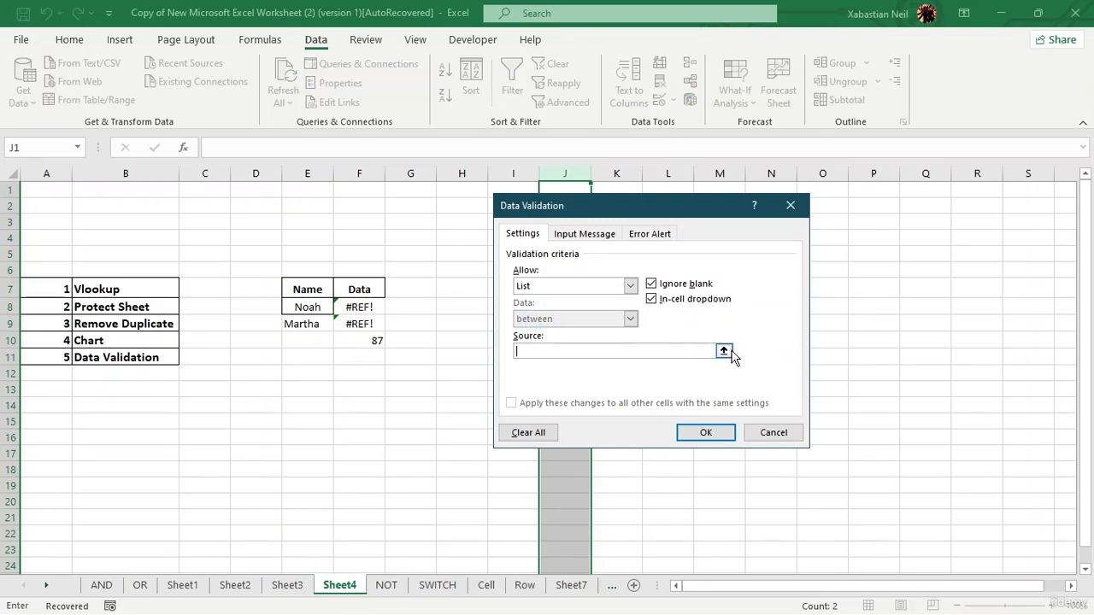
{"action": "left_click", "coordinate": [723, 351]}
{"action": "left_click_drag", "start_coordinate": [307, 307], "coordinate": [310, 329]}
{"action": "key", "text": "Return"}
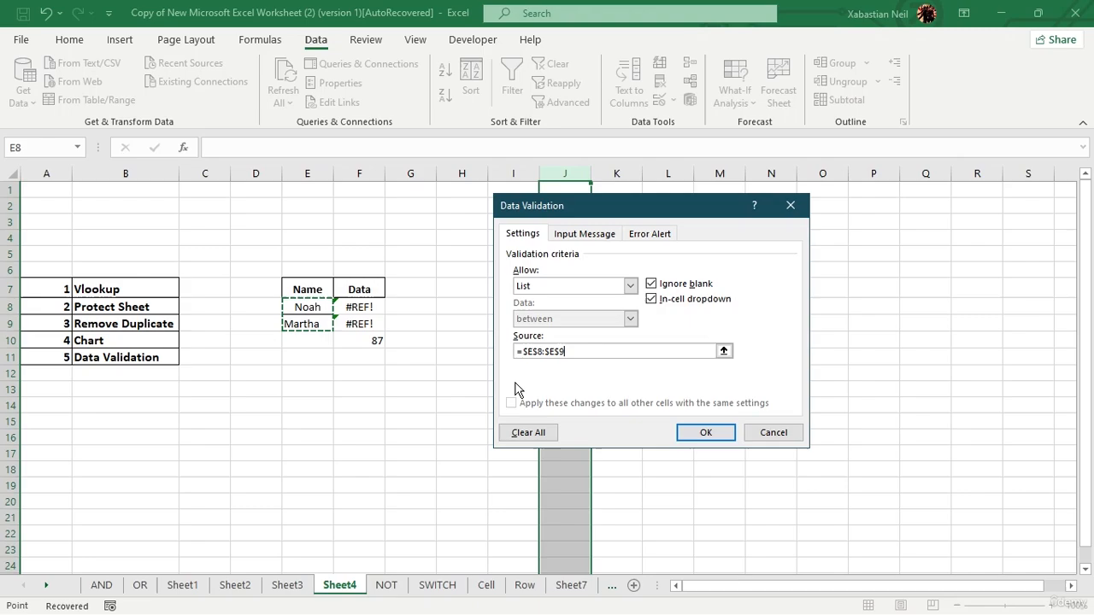
{"action": "left_click", "coordinate": [699, 425]}
Choose the first listed name in J9 and the second listed name in J10 from their validation lists.
{"action": "left_click", "coordinate": [565, 323]}
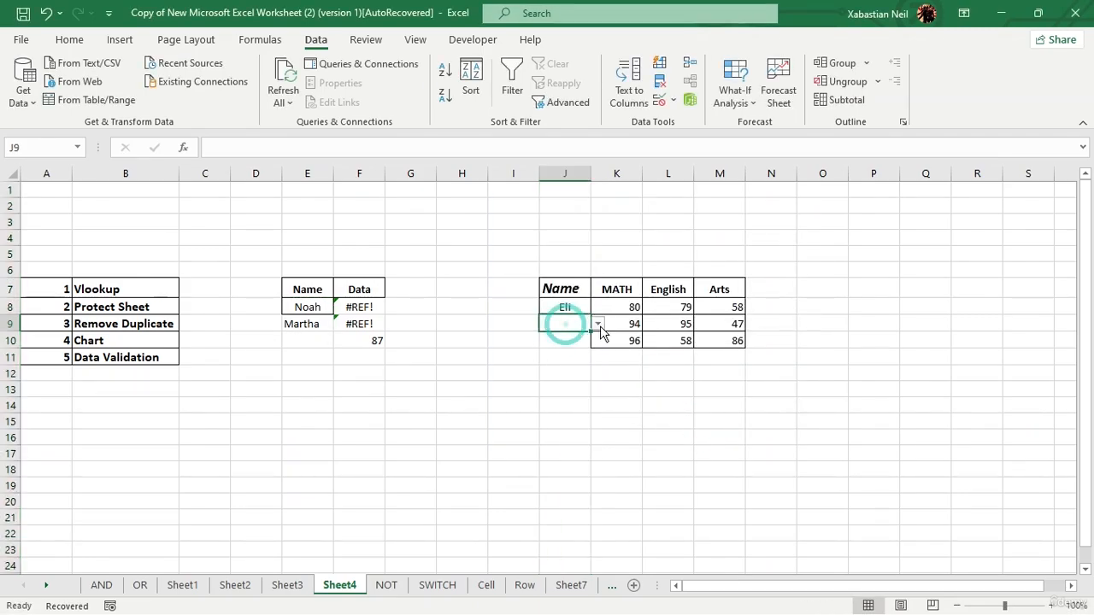
{"action": "left_click", "coordinate": [598, 326]}
{"action": "left_click", "coordinate": [567, 340]}
{"action": "left_click", "coordinate": [567, 340]}
{"action": "left_click", "coordinate": [598, 340]}
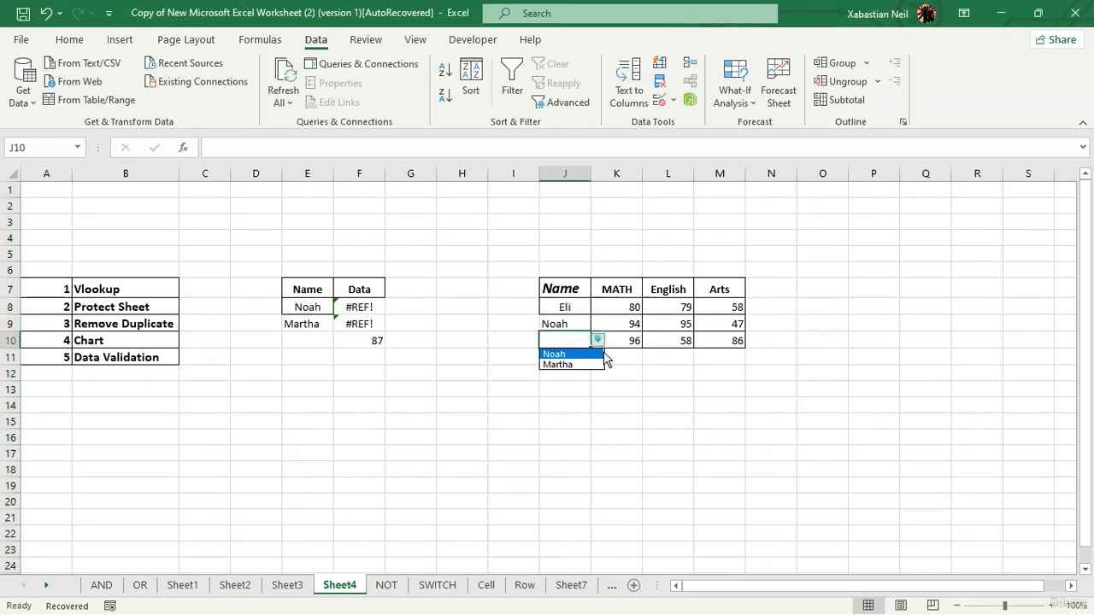
{"action": "left_click", "coordinate": [577, 366]}
Change both J9 and J8 to the second name offered by their validation lists.
{"action": "left_click", "coordinate": [567, 326]}
{"action": "left_click", "coordinate": [598, 326]}
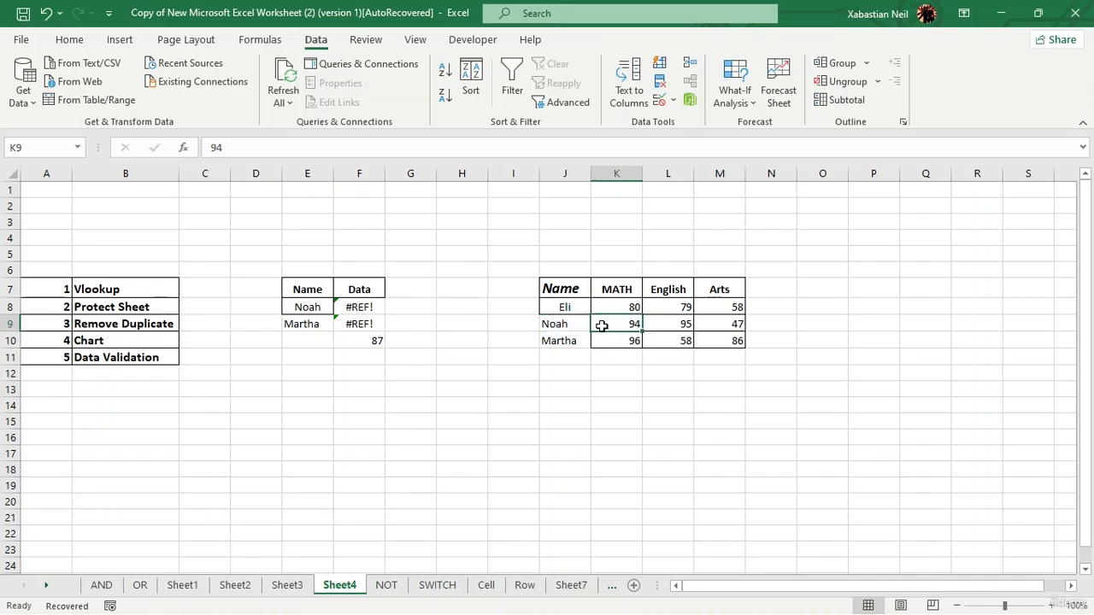
{"action": "left_click", "coordinate": [570, 327]}
{"action": "left_click", "coordinate": [598, 324]}
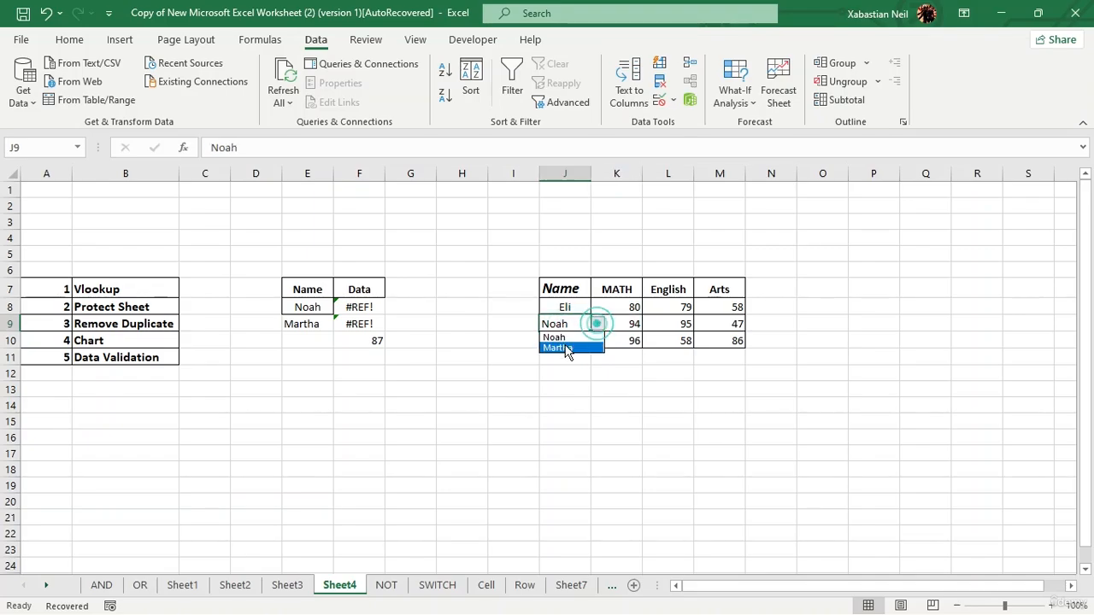
{"action": "left_click", "coordinate": [566, 351]}
{"action": "left_click", "coordinate": [570, 306]}
{"action": "left_click", "coordinate": [598, 307]}
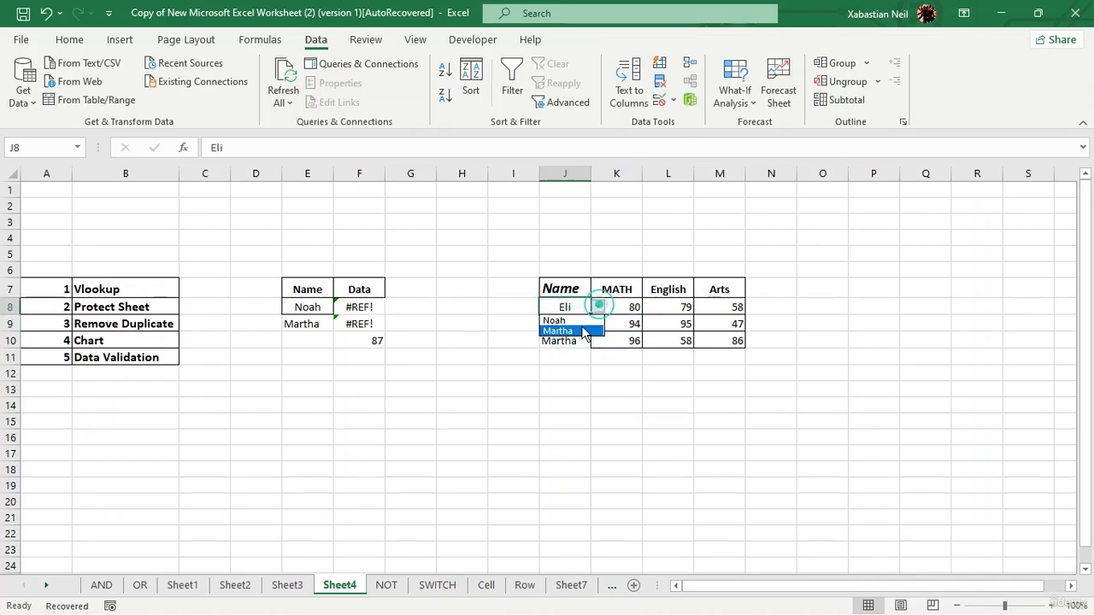
{"action": "left_click", "coordinate": [578, 330]}
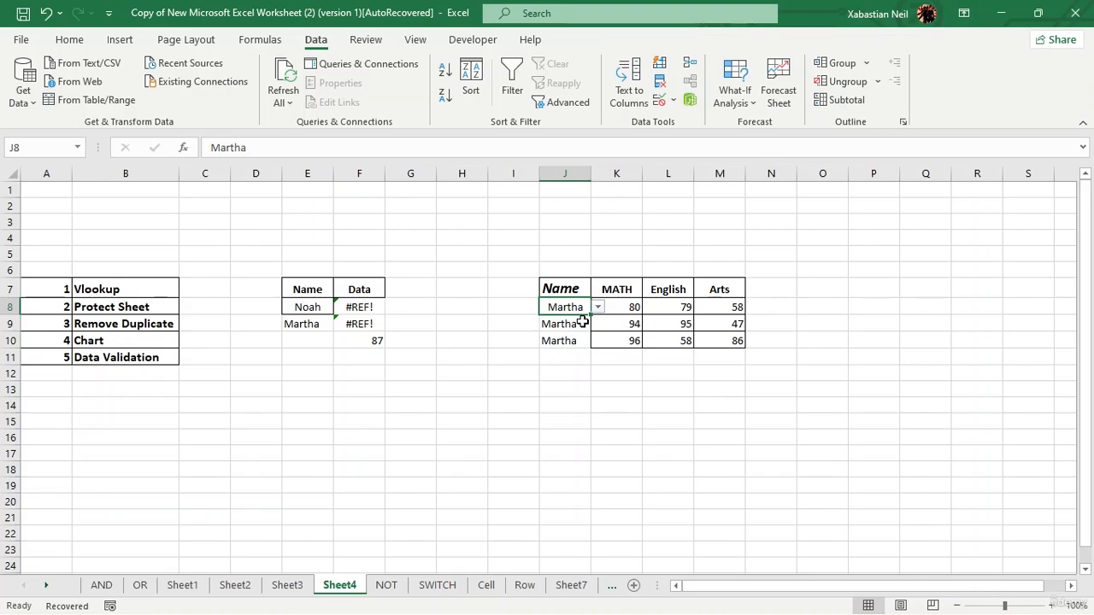